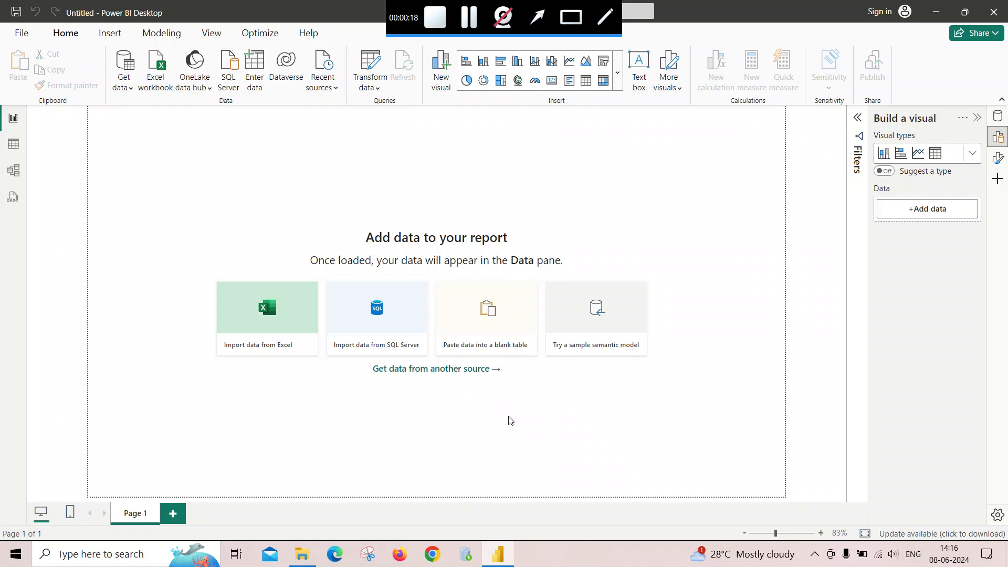
- Open the CSV folder in File Explorer and examine the six city CSV files it contains
left_click(302, 554)
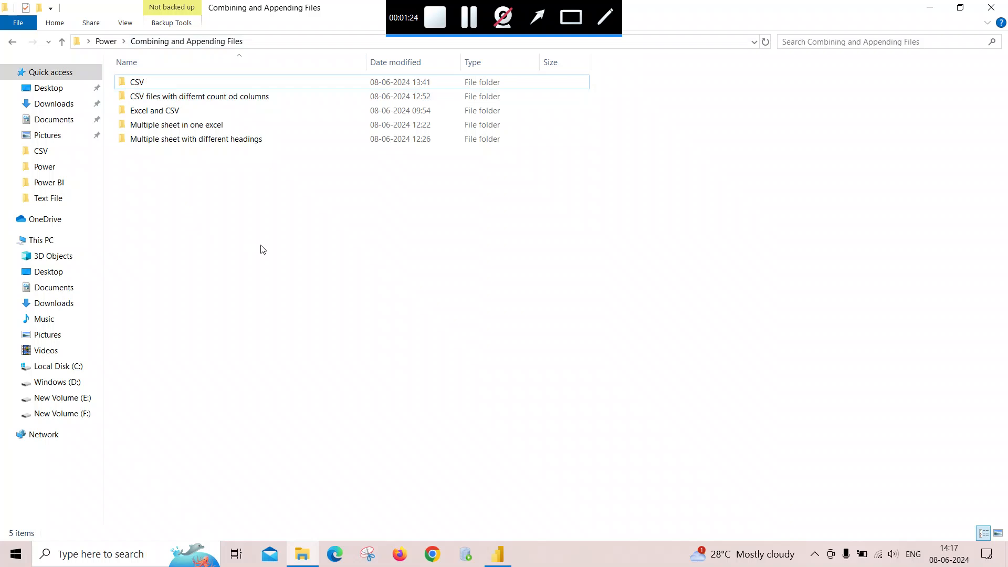
left_click(482, 550)
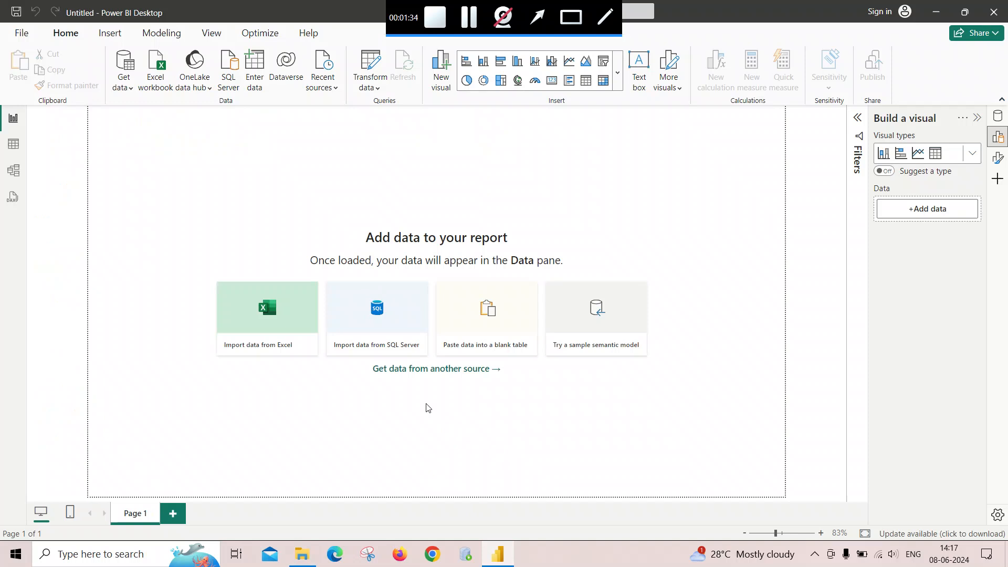
key("alt+Tab")
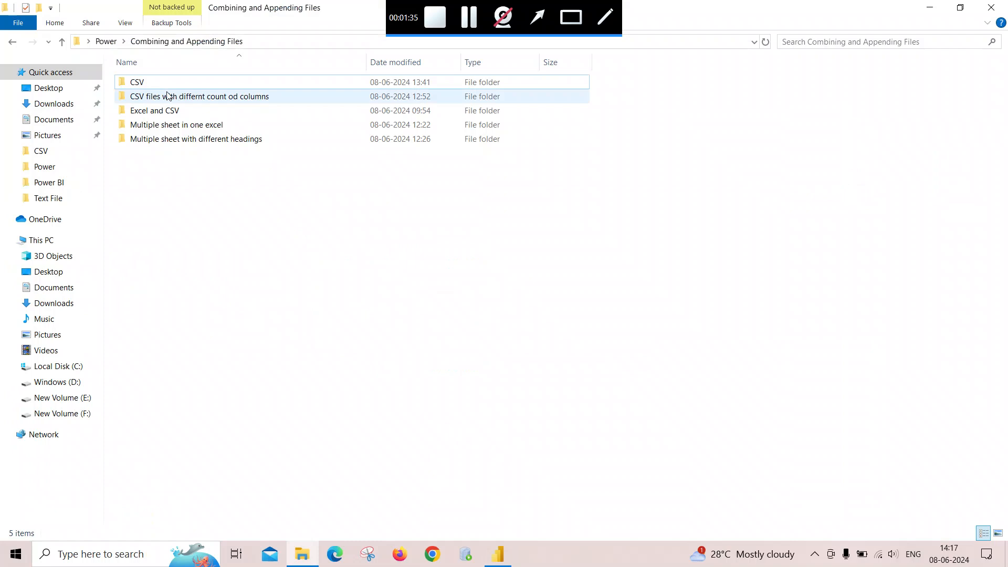
double_click(160, 84)
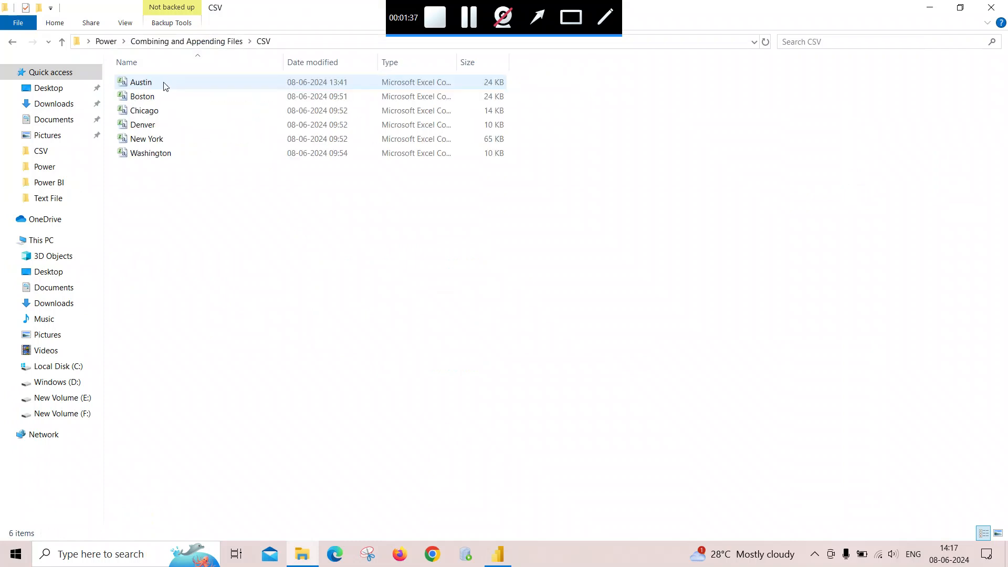
left_click(199, 210)
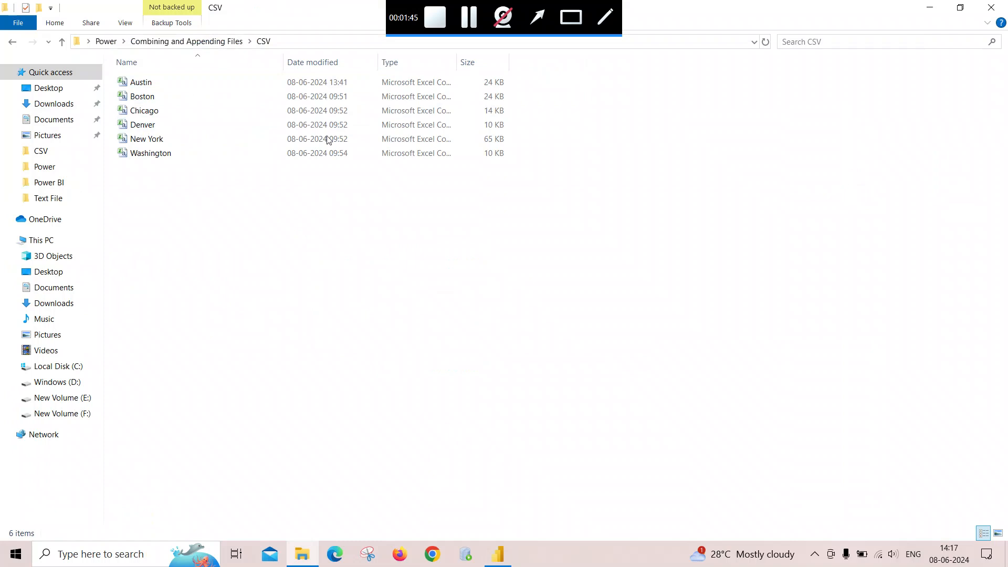
left_click_drag(457, 62, 546, 61)
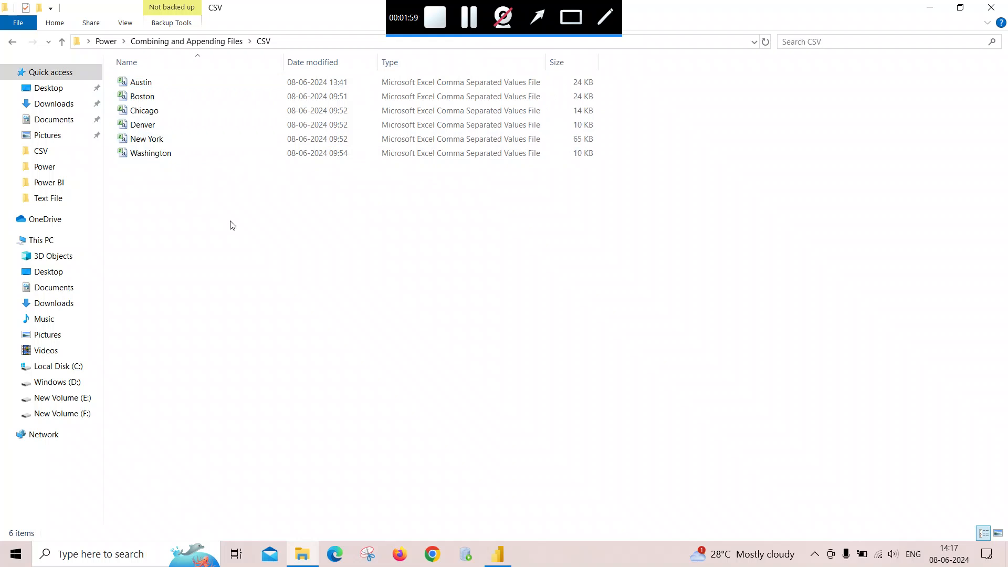
- Start a new Get Data connection using the Folder connector
left_click(498, 554)
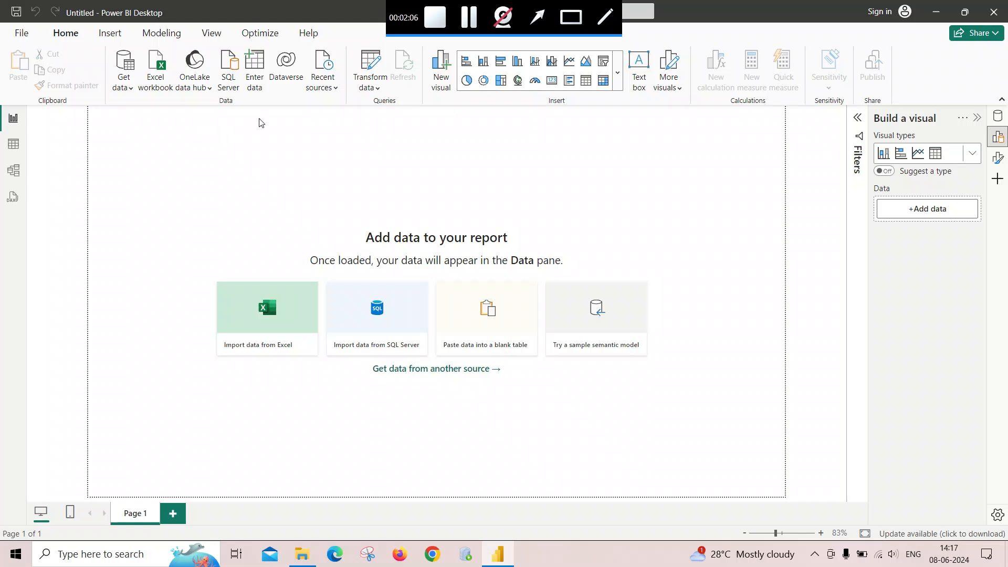
left_click(131, 89)
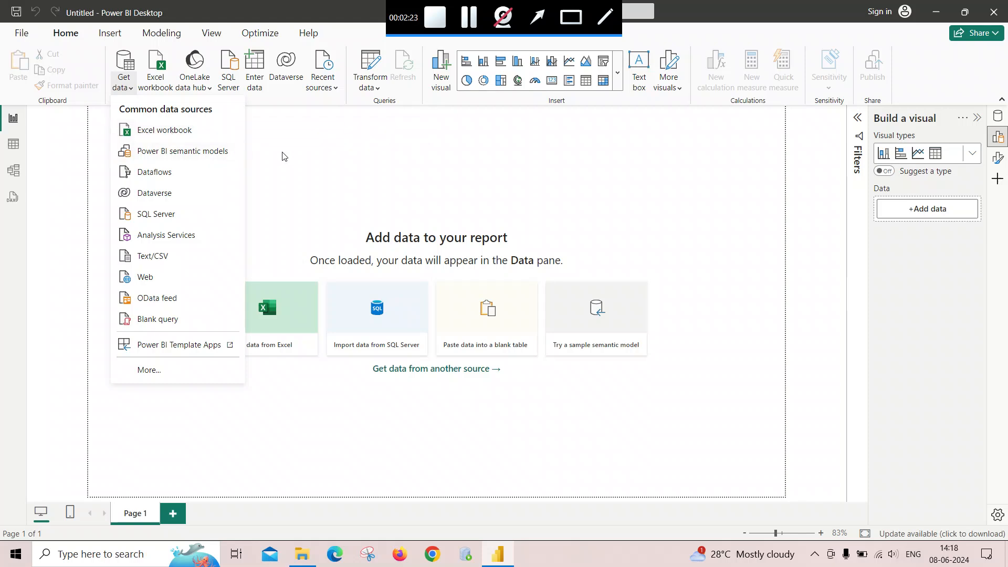
left_click(149, 370)
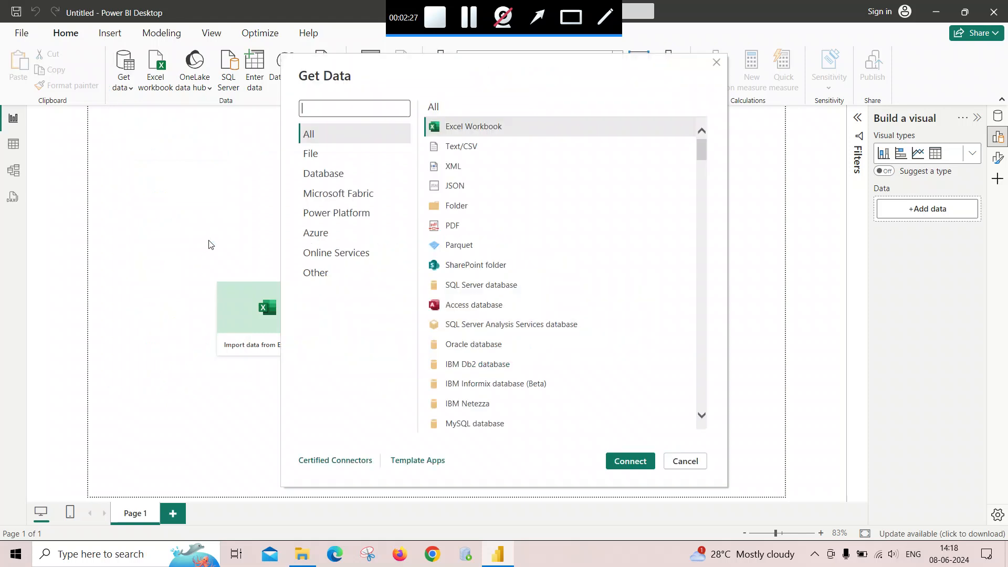
left_click(457, 209)
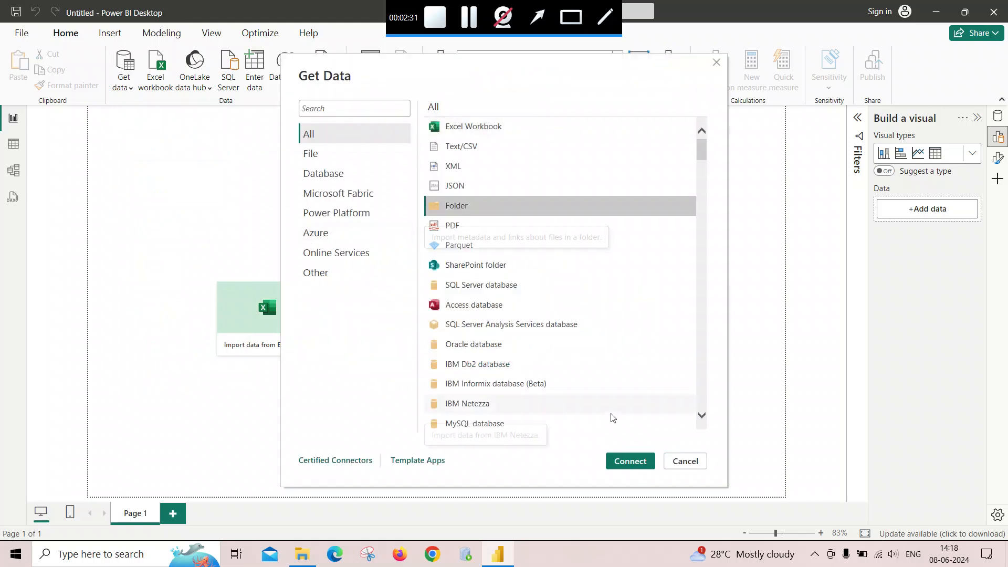
left_click(633, 462)
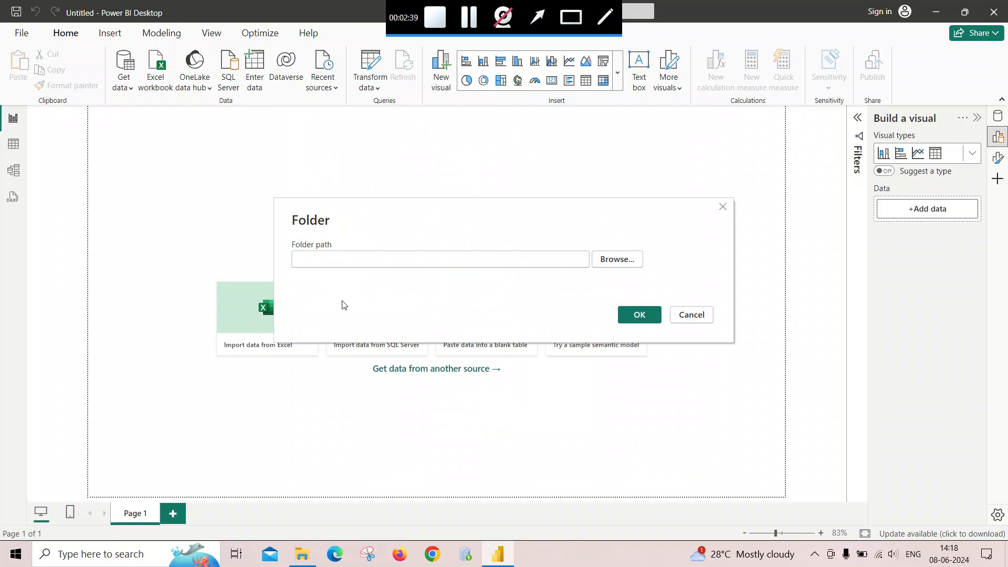
- Copy the CSV folder's path from File Explorer, paste it as the Folder path and confirm
left_click(304, 556)
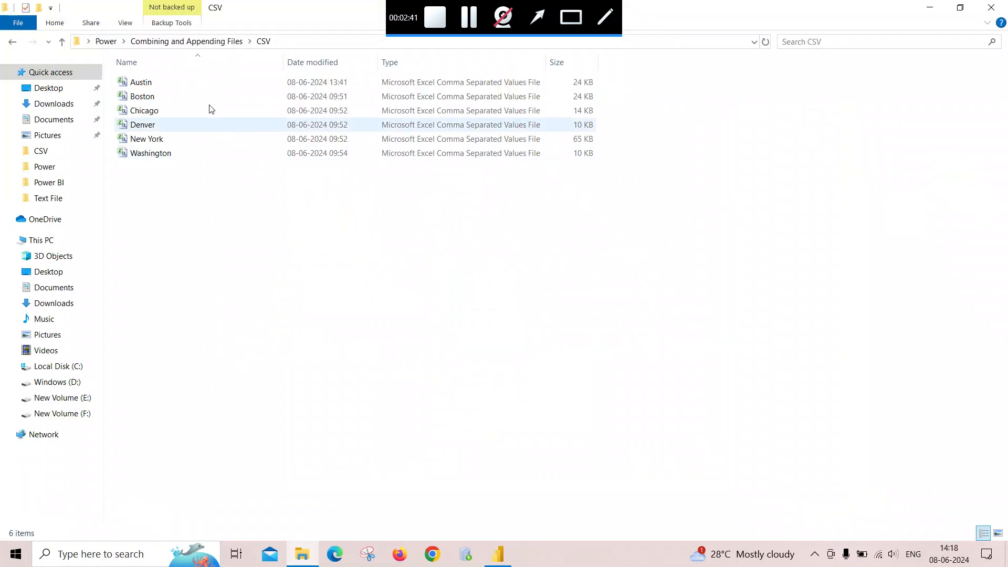
left_click(287, 42)
key("ctrl+c")
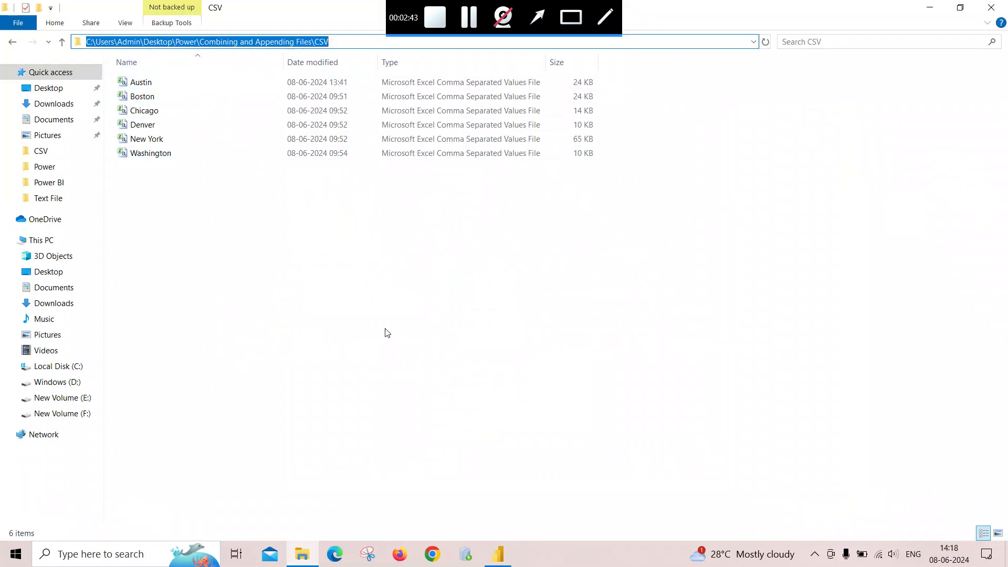
left_click(497, 552)
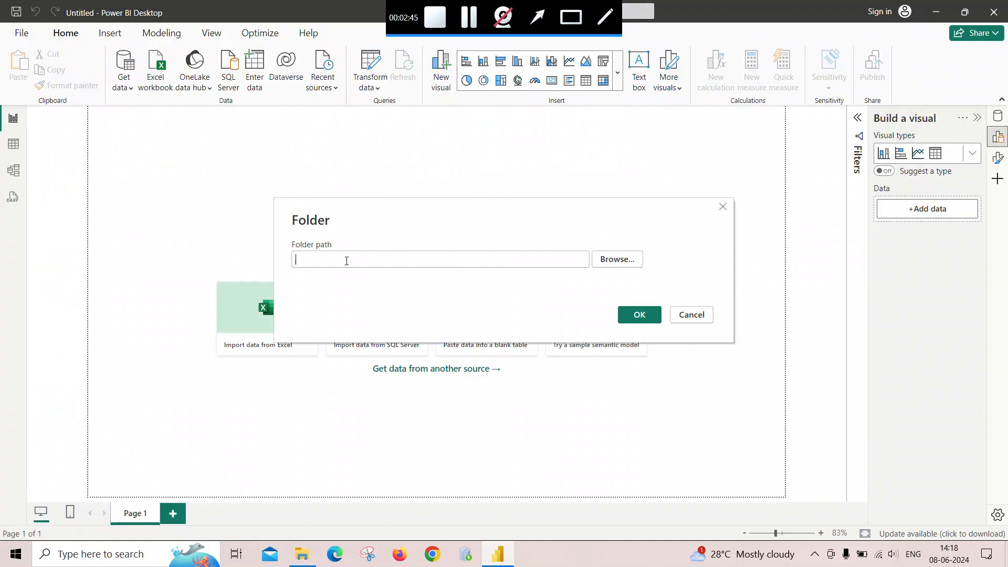
key("ctrl+v")
left_click(646, 318)
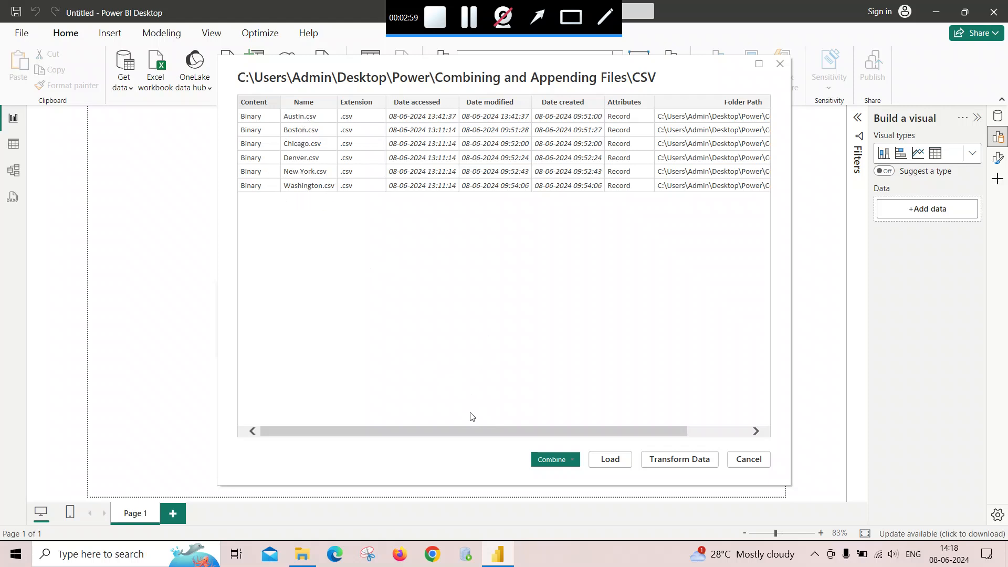
- Choose Combine & Load for the listed folder files
left_click_drag(484, 429, 623, 428)
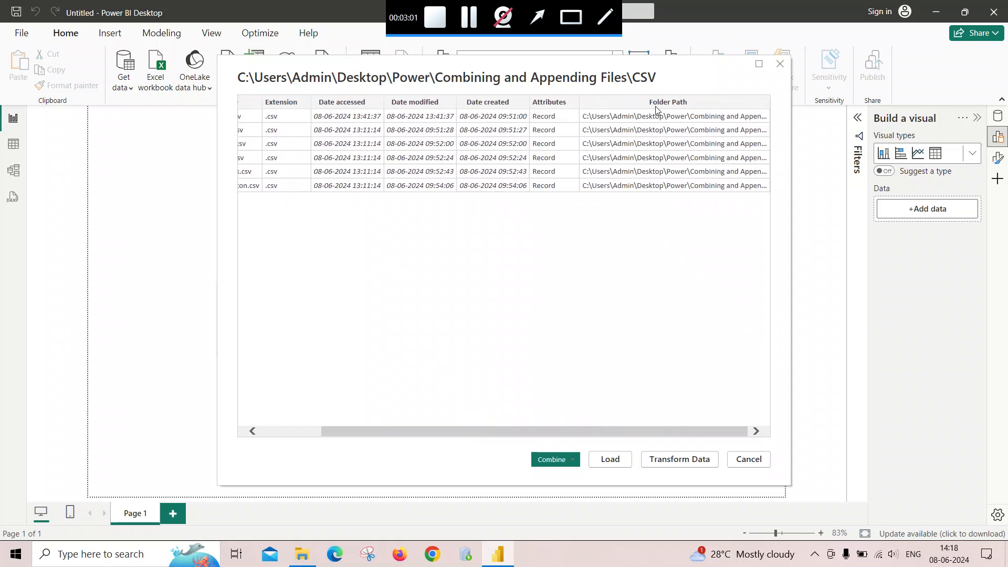
left_click_drag(520, 429, 408, 430)
left_click(577, 460)
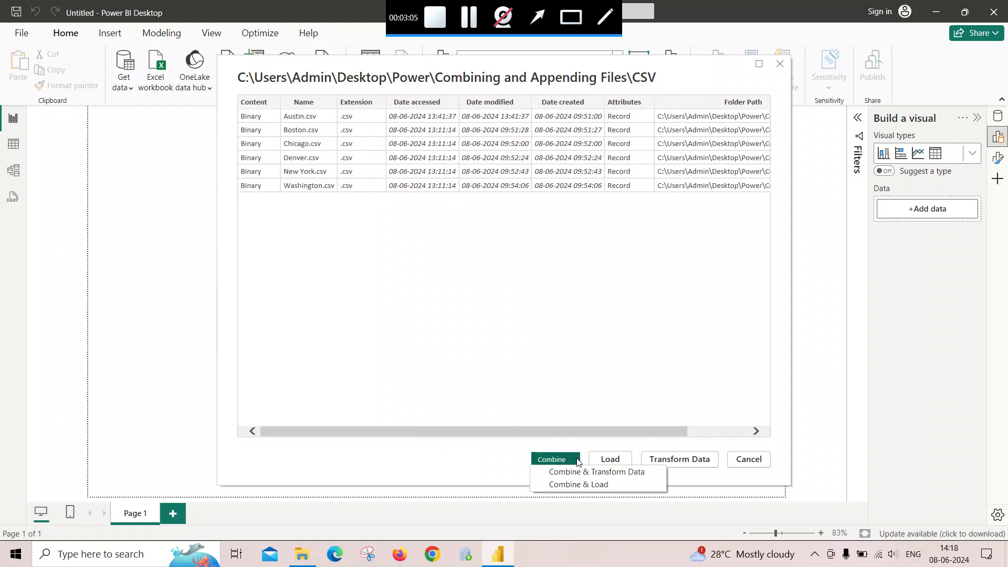
left_click(587, 486)
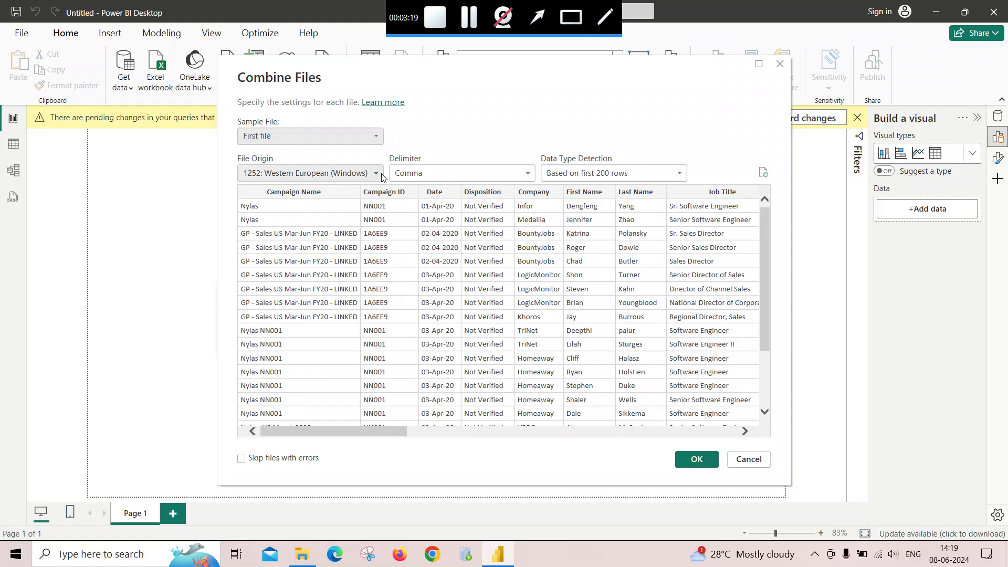
- Accept the Combine Files settings: First file sample, 1252 Western European origin, Comma delimiter, detection based on first 200 rows
left_click(760, 65)
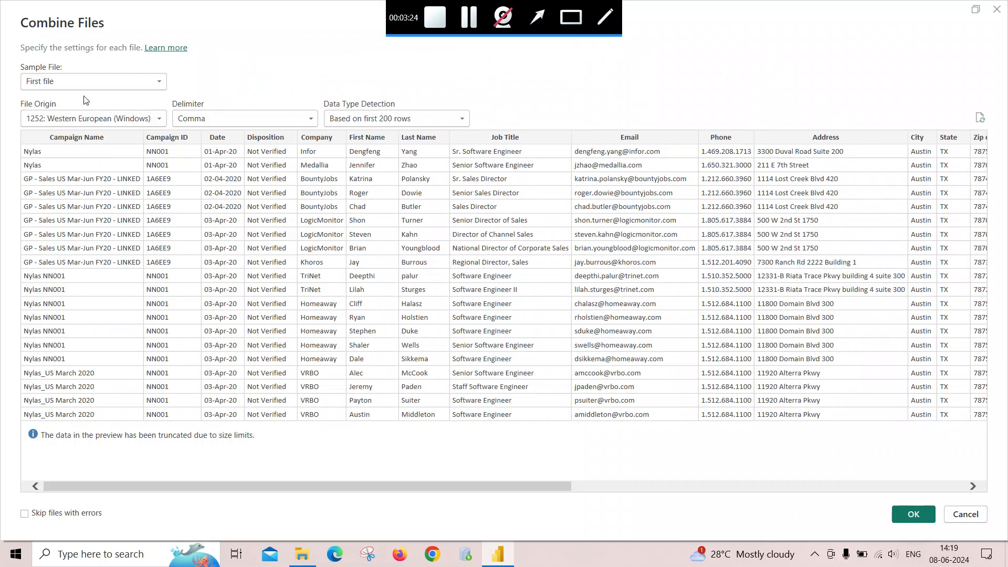
left_click(160, 120)
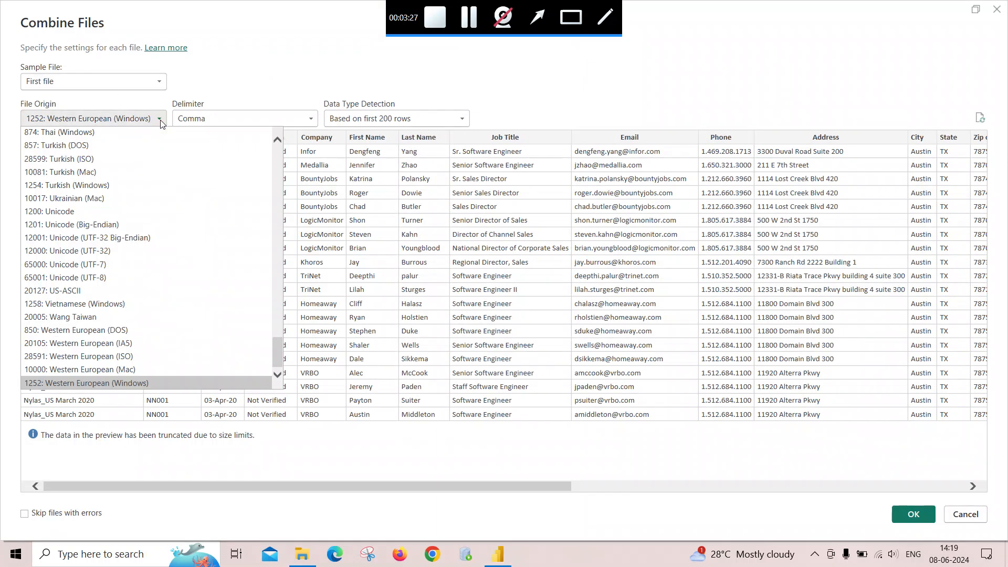
left_click(160, 121)
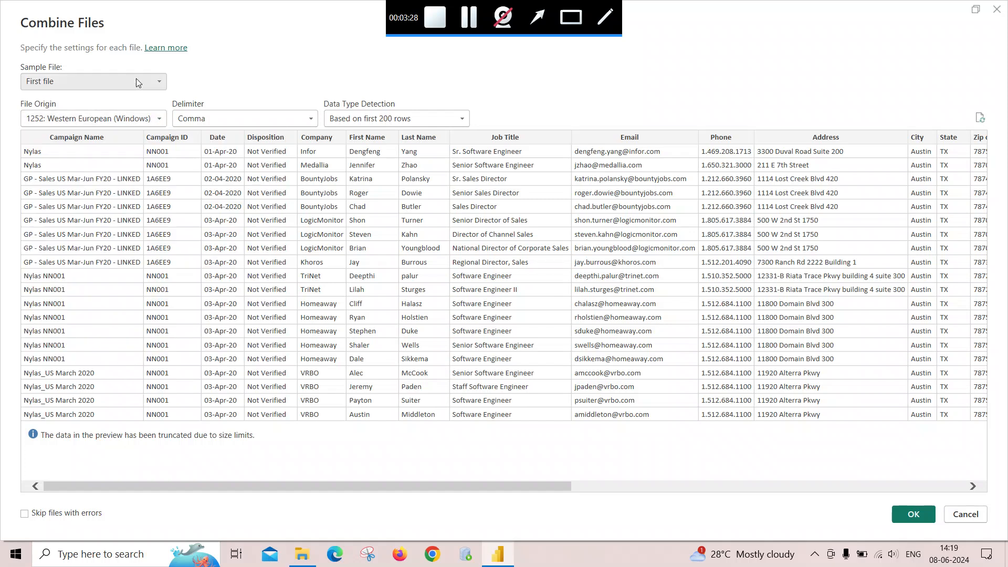
left_click(159, 81)
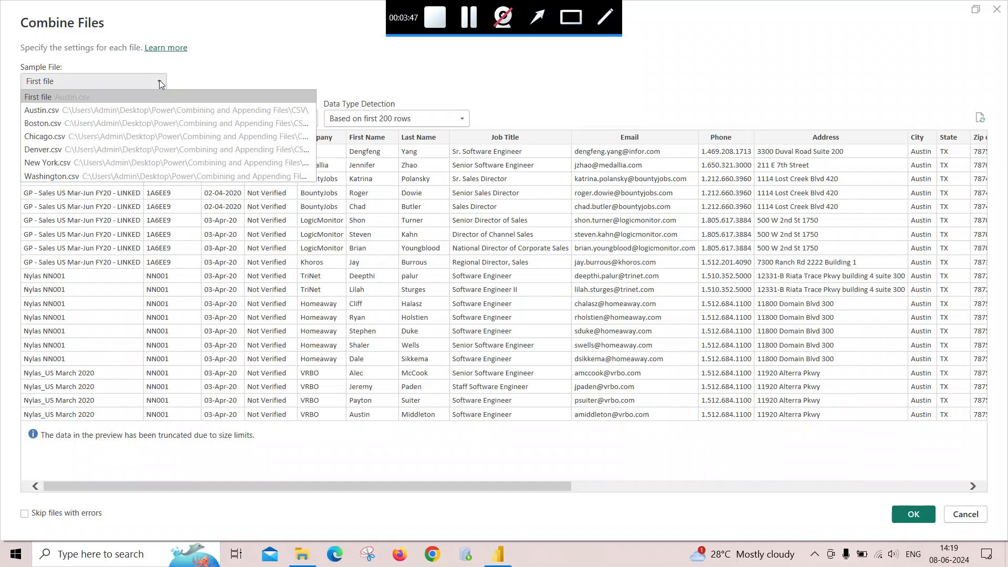
left_click(161, 84)
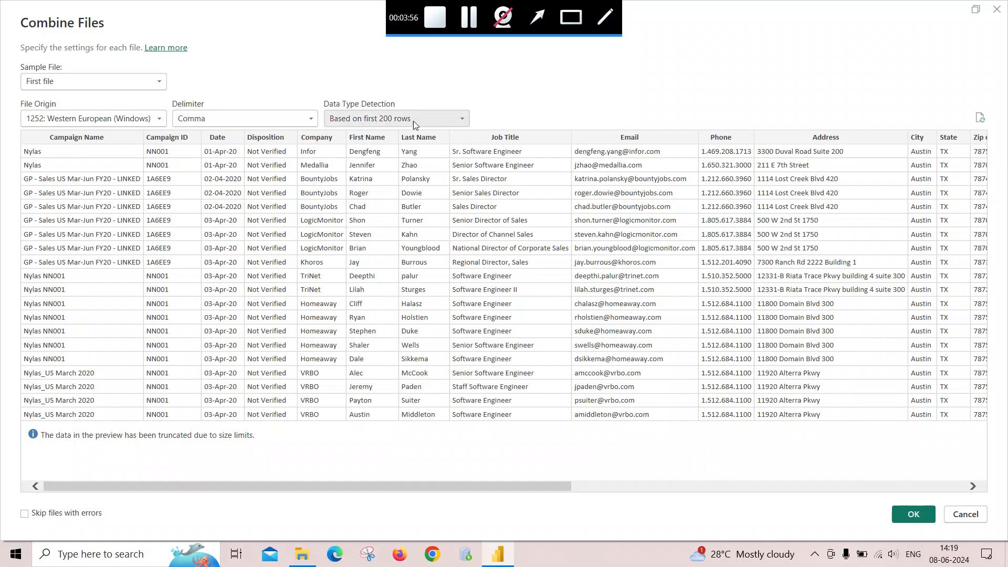
left_click(461, 121)
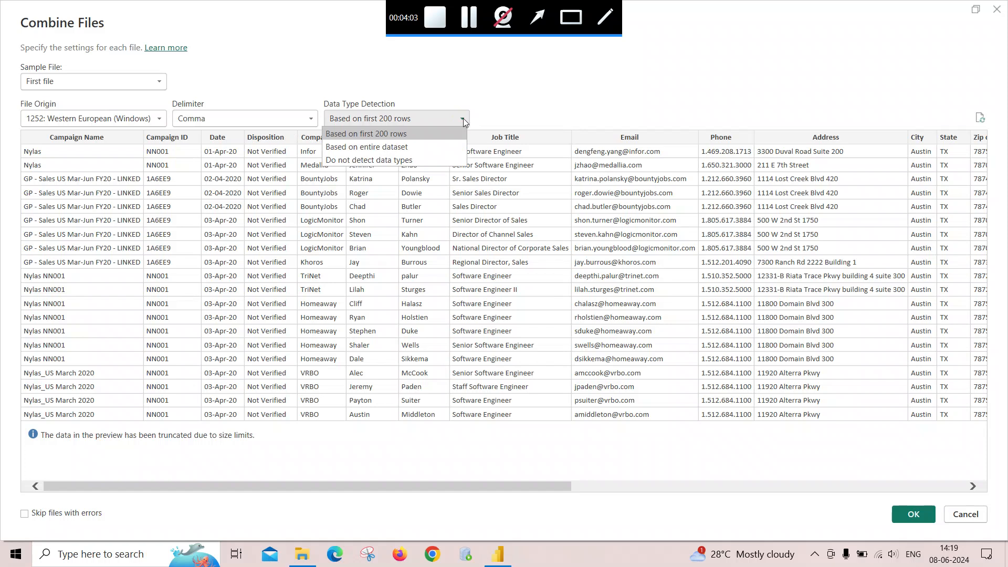
left_click(464, 121)
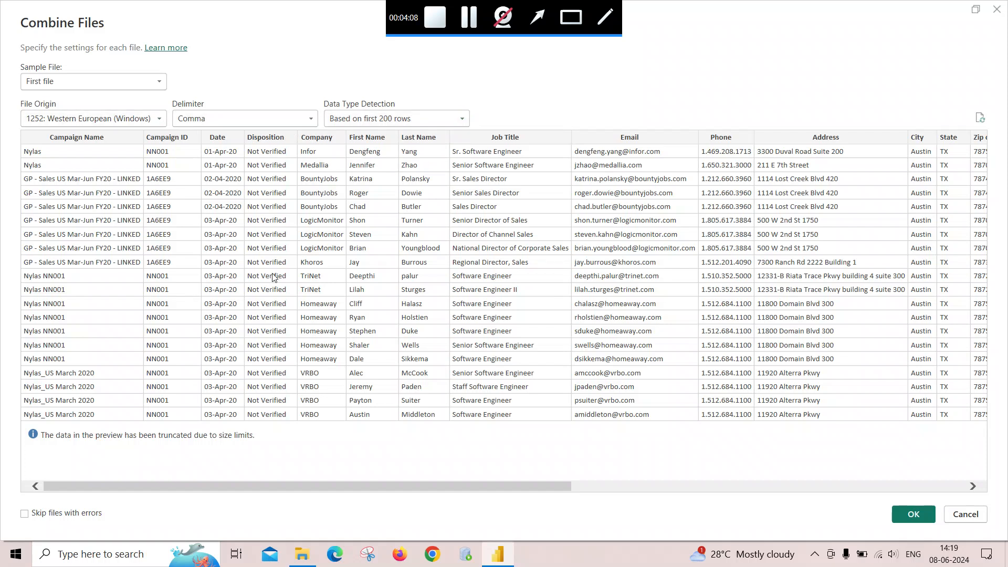
left_click(911, 518)
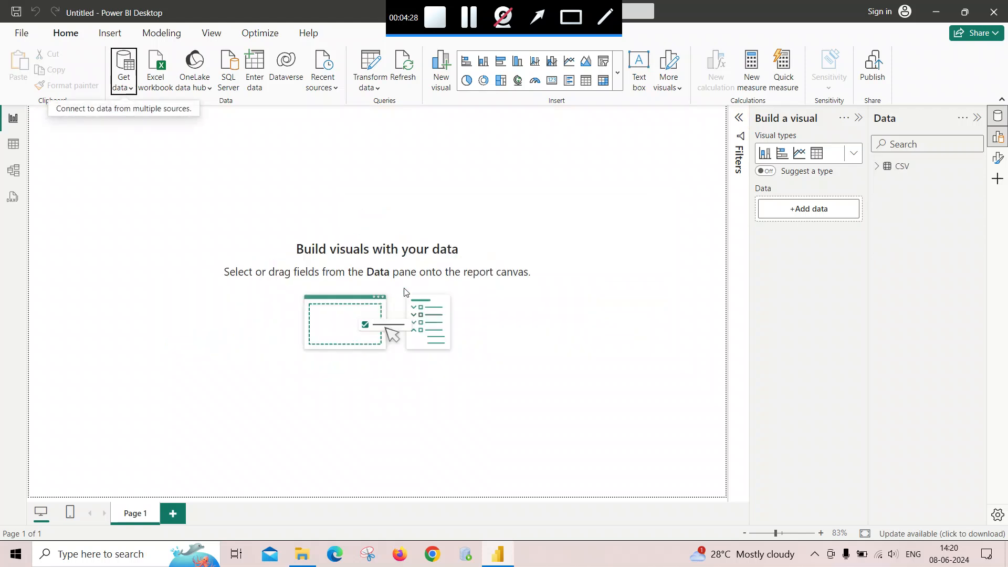
- Open the combined CSV table in Table view and scroll through its rows and columns
left_click(877, 167)
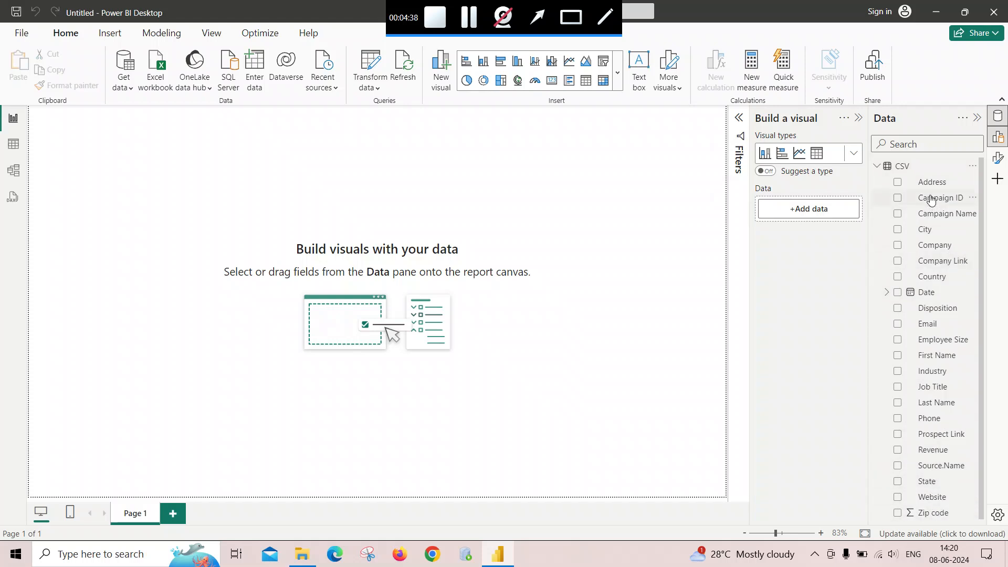
left_click(13, 152)
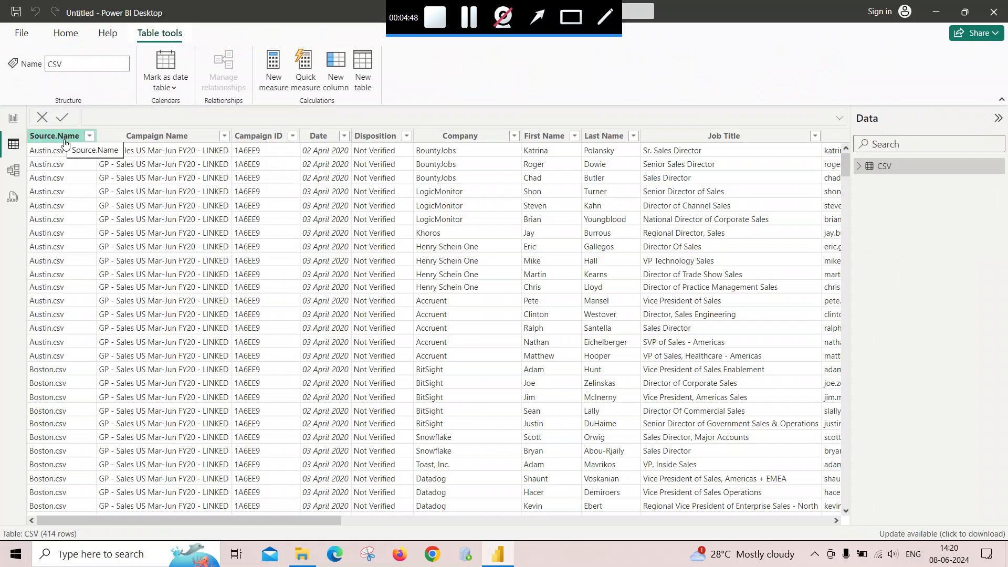
scroll(62, 285, "down", 3)
scroll(62, 285, "down", 2)
scroll(62, 285, "up", 6)
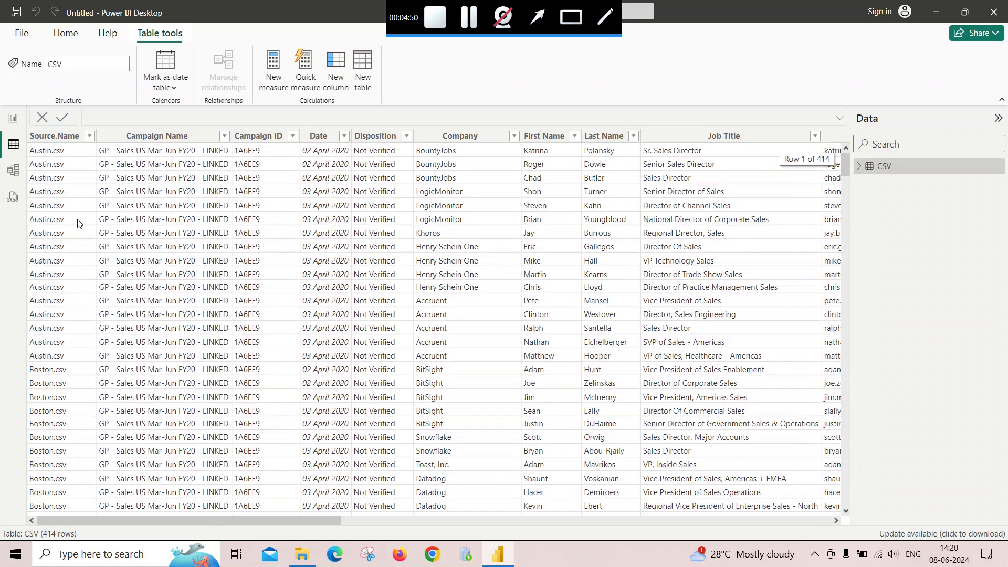
scroll(67, 270, "down", 13)
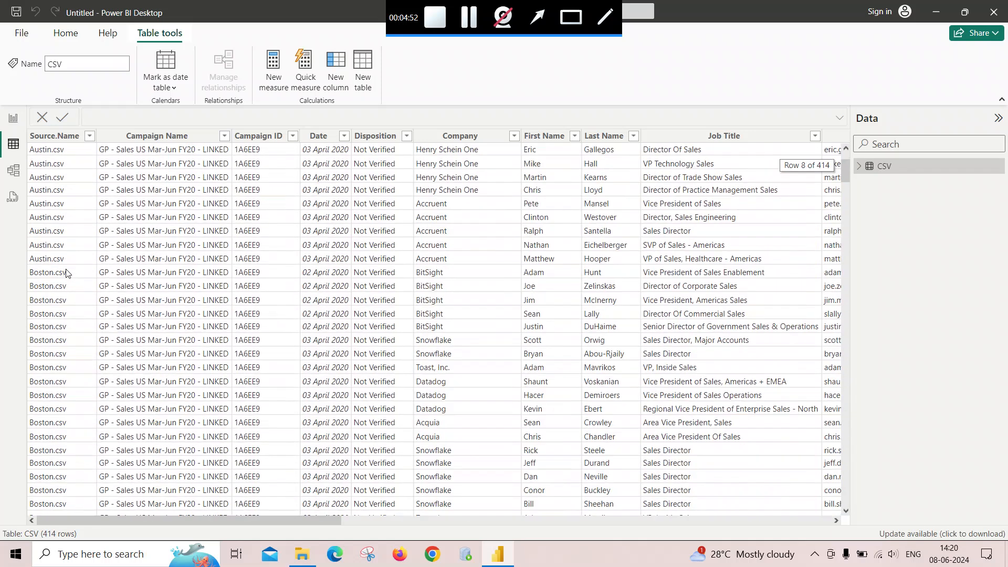
scroll(67, 340, "down", 12)
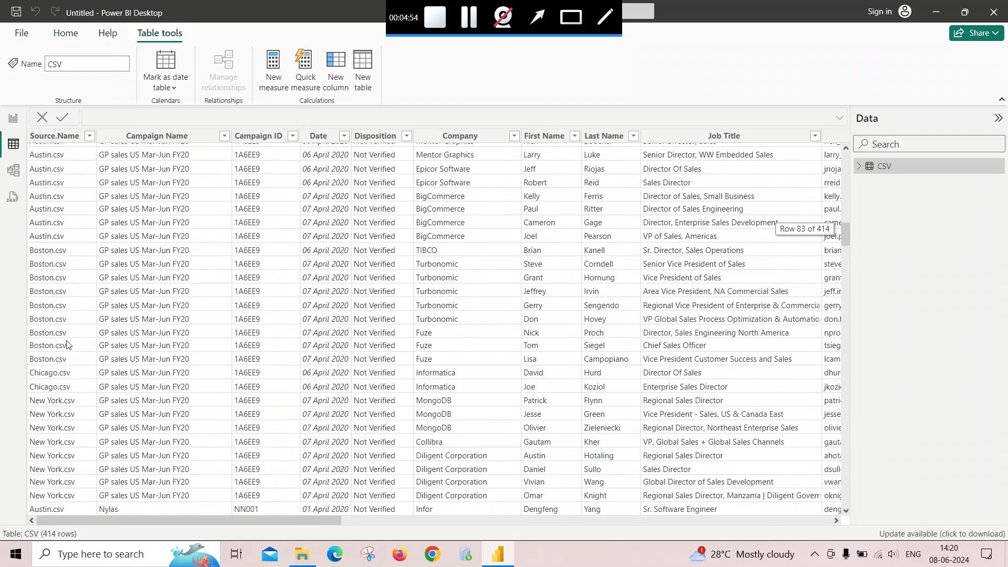
scroll(67, 342, "down", 6)
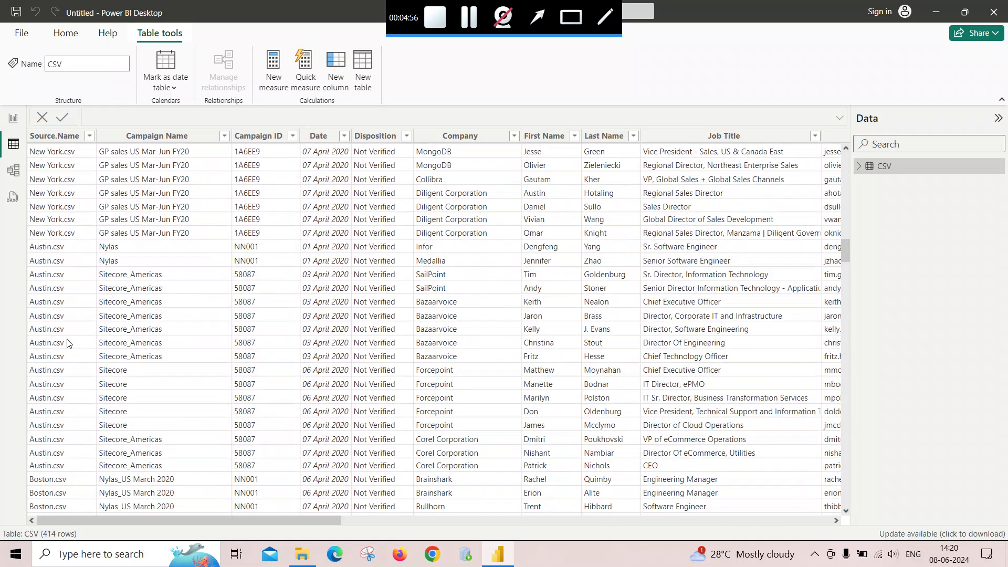
scroll(67, 347, "down", 20)
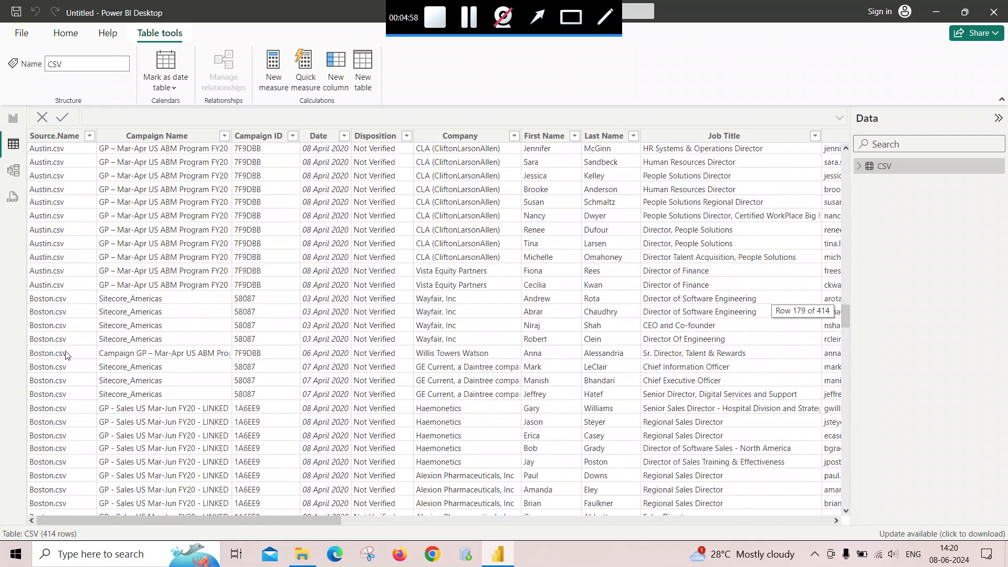
scroll(66, 357, "down", 20)
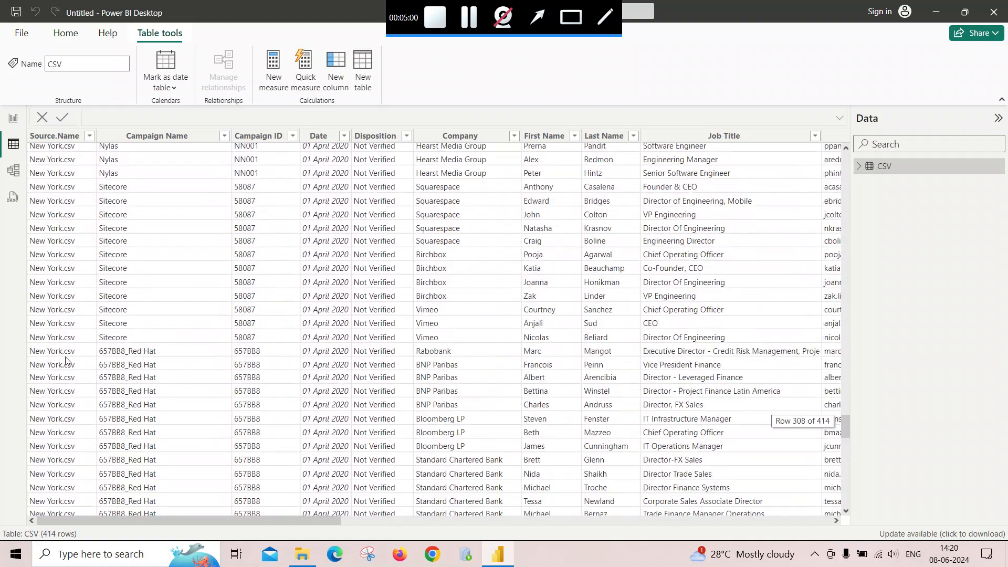
scroll(67, 362, "down", 7)
left_click_drag(336, 519, 835, 519)
scroll(443, 411, "up", 20)
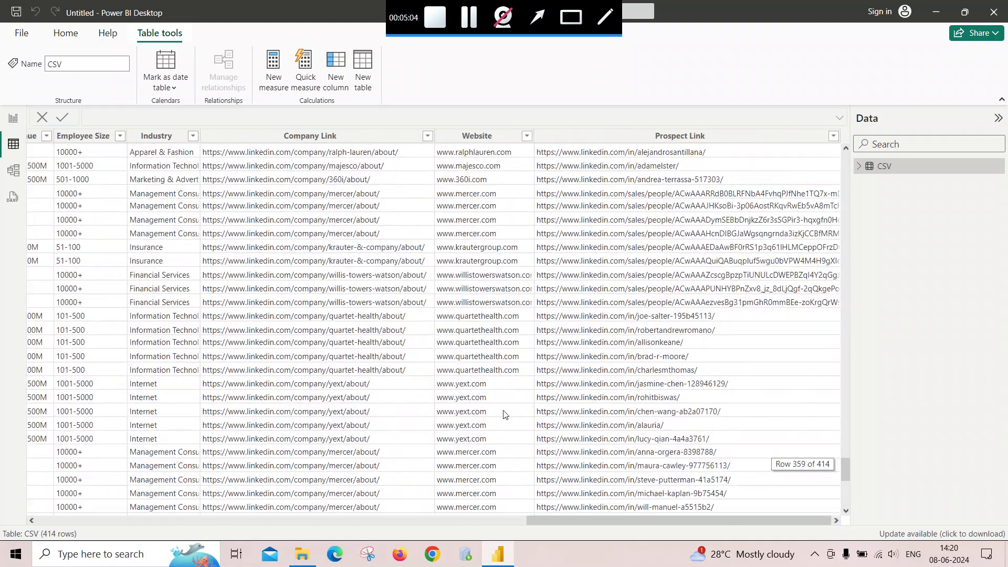
- Return to the top-left of the combined CSV table and browse its rows and columns
scroll(477, 395, "up", 20)
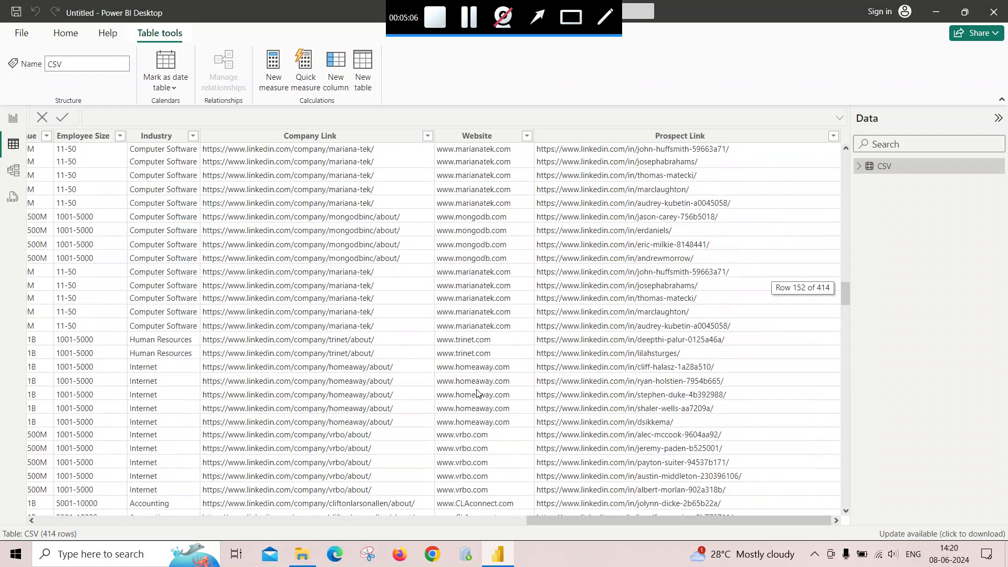
scroll(476, 395, "up", 20)
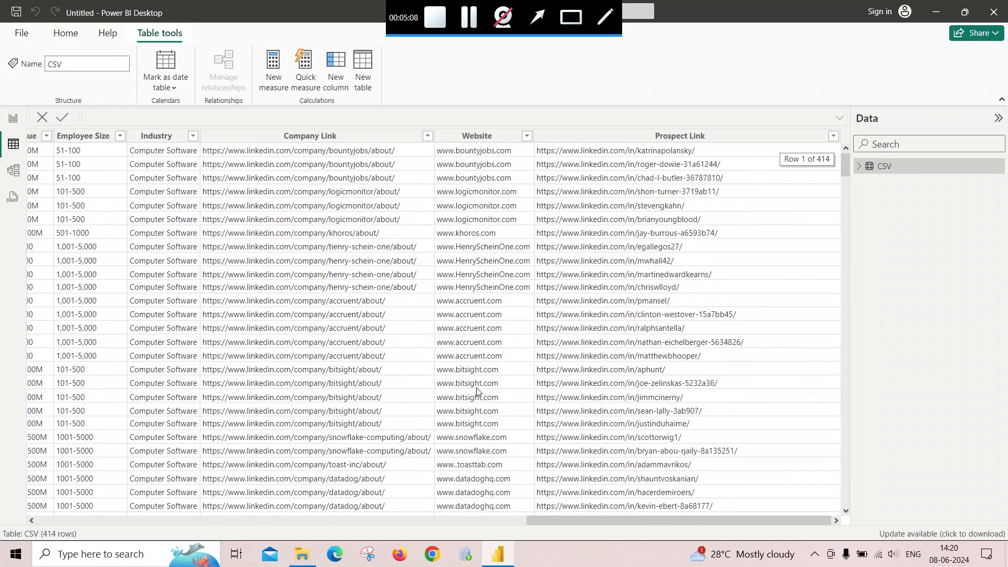
left_click_drag(525, 521, 32, 515)
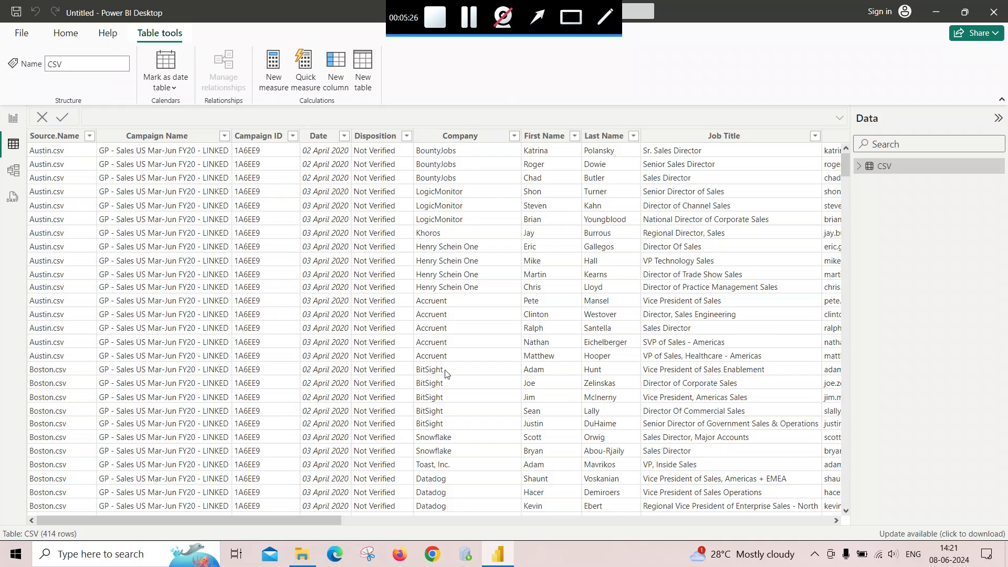
scroll(420, 418, "down", 3)
scroll(420, 418, "down", 2)
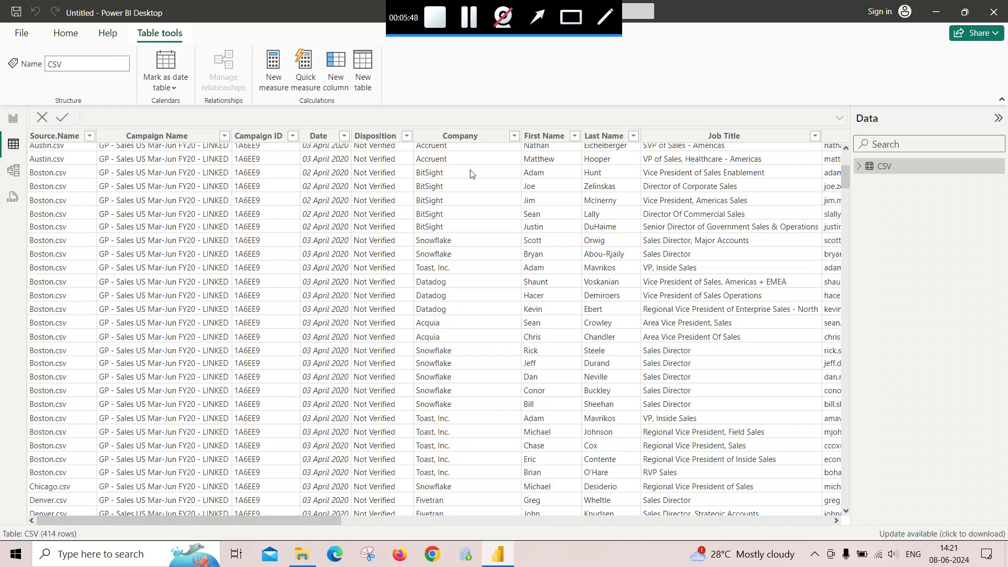
scroll(493, 294, "up", 5)
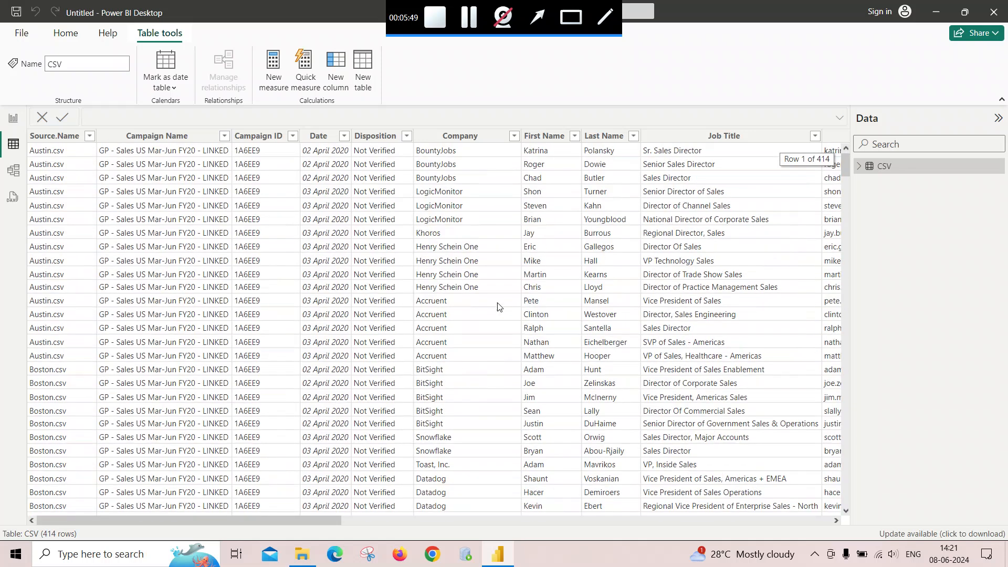
- Close Power BI Desktop without saving and relaunch it with a blank report
left_click(993, 15)
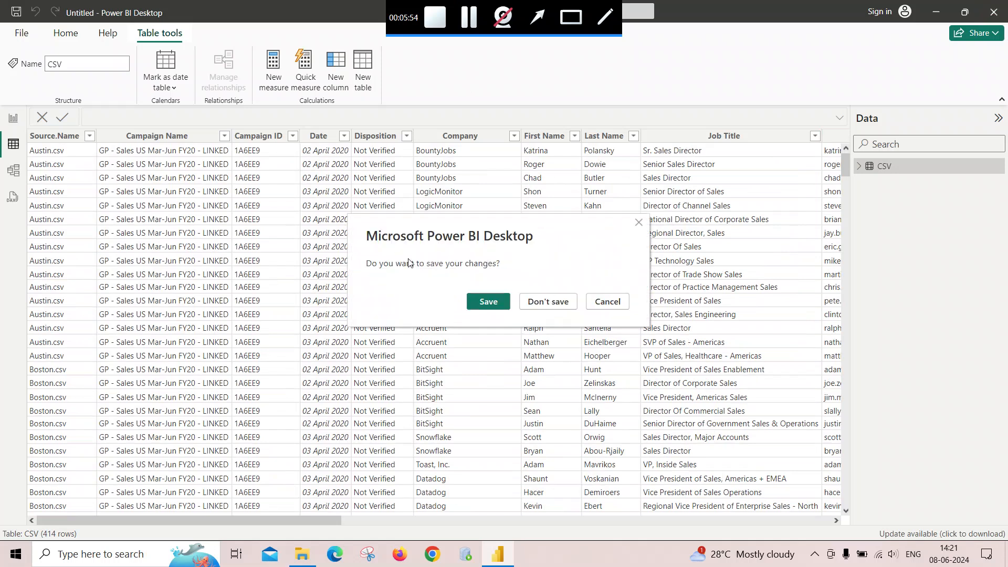
left_click(549, 302)
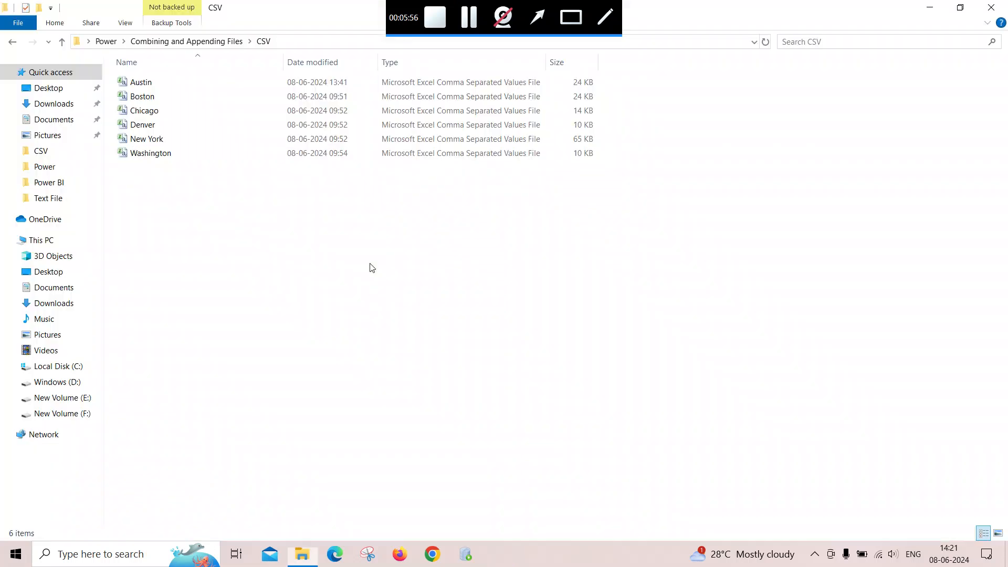
left_click(1005, 556)
double_click(25, 94)
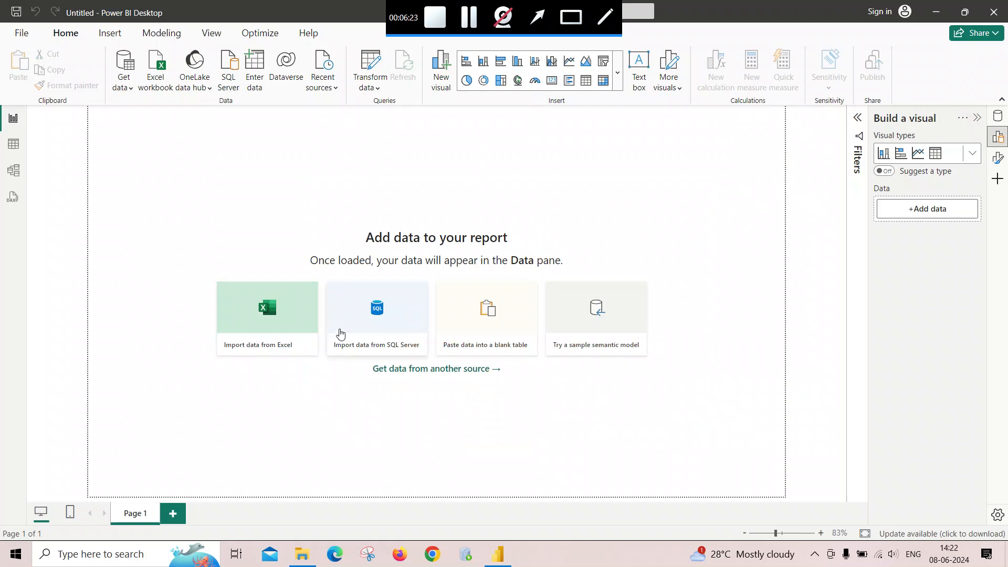
- Switch to File Explorer and open the 'CSV files with differnt count od columns' folder
key("alt+Tab")
key("Tab")
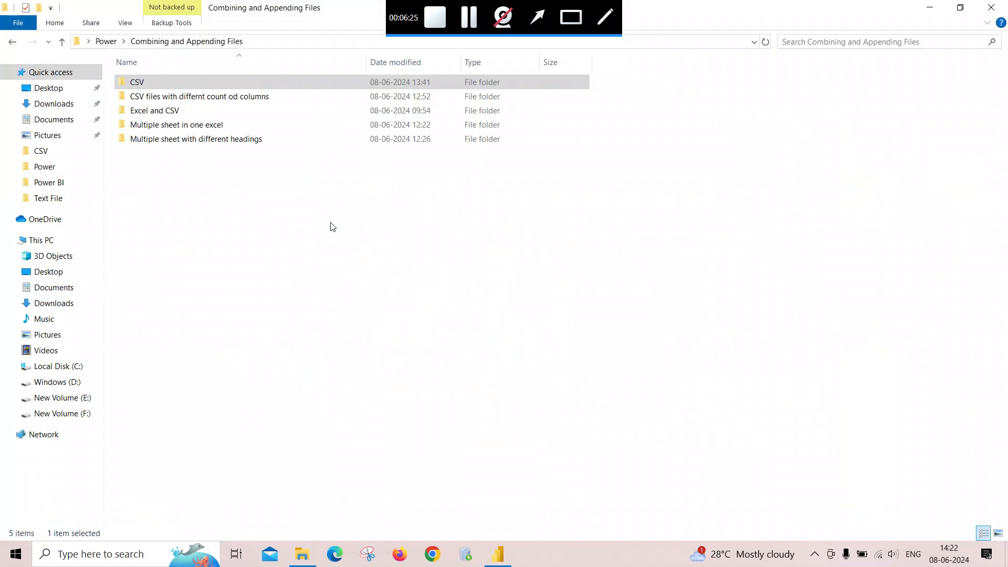
left_click(173, 100)
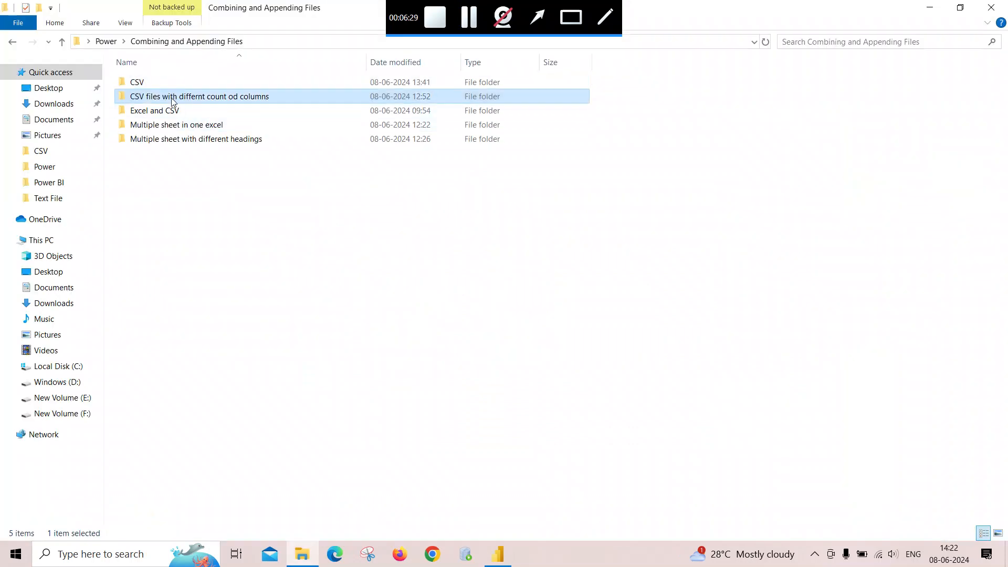
double_click(202, 101)
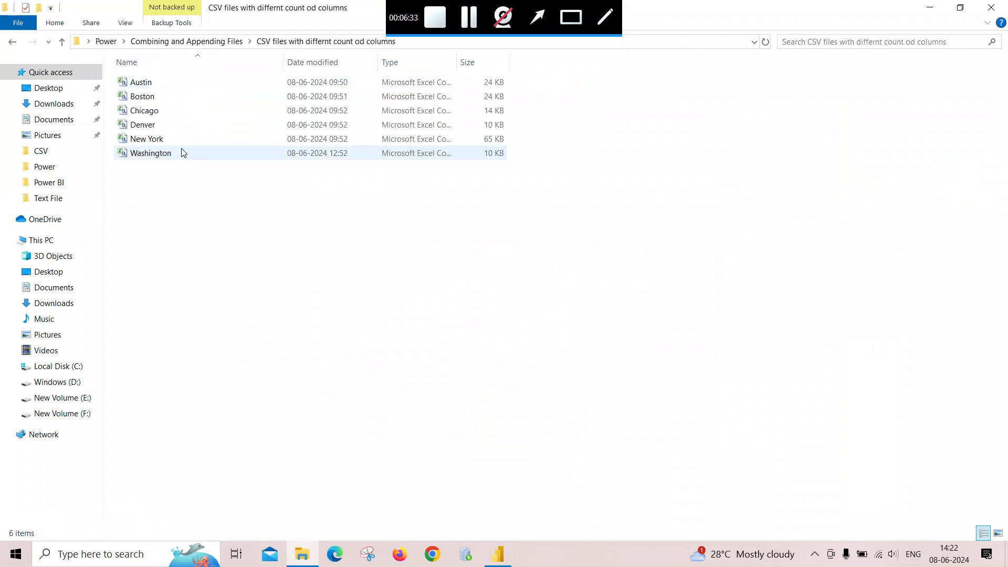
- Open the Austin and Boston CSV files in Excel, jump to their last columns, and close them
double_click(168, 85)
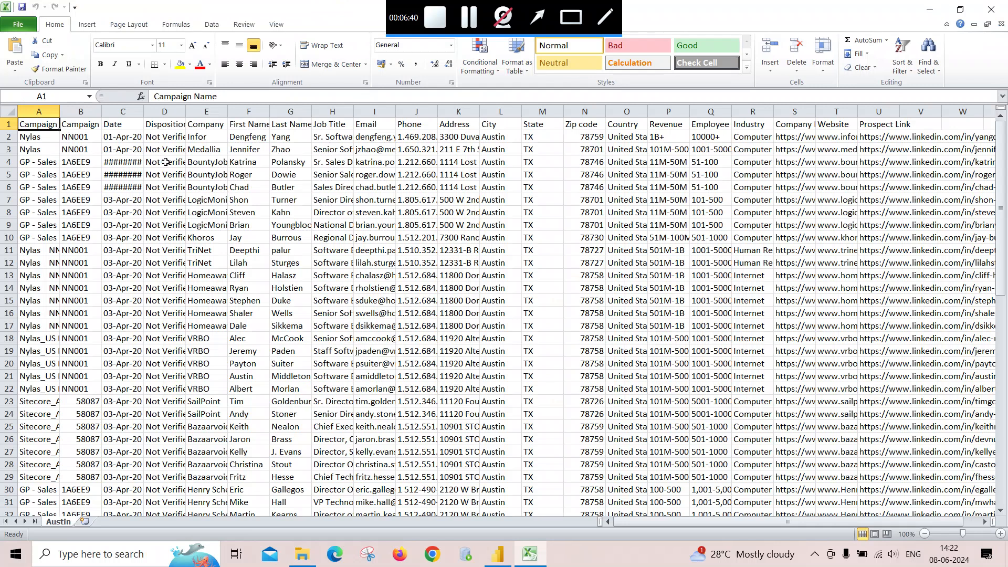
key("ctrl+Right")
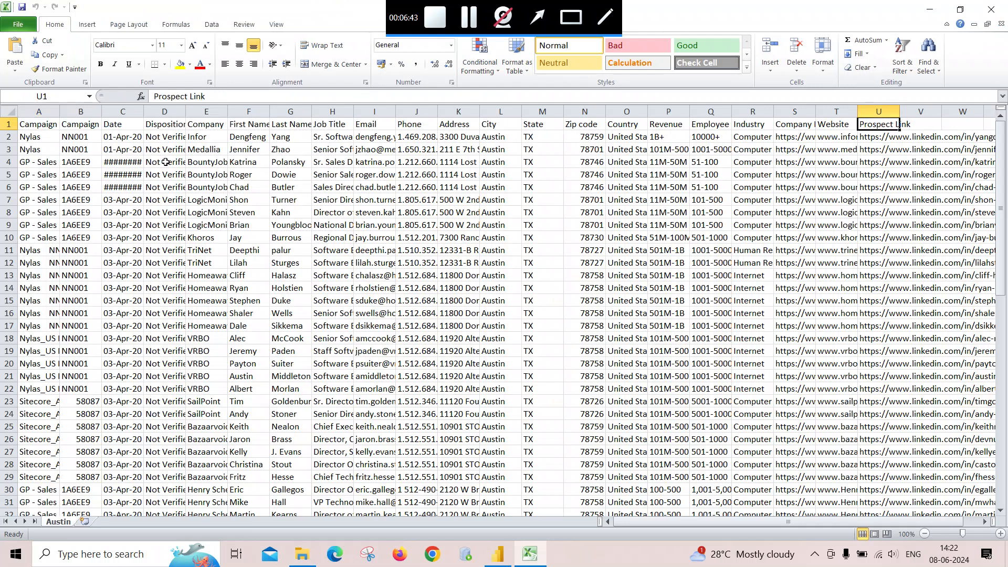
key("ctrl+w")
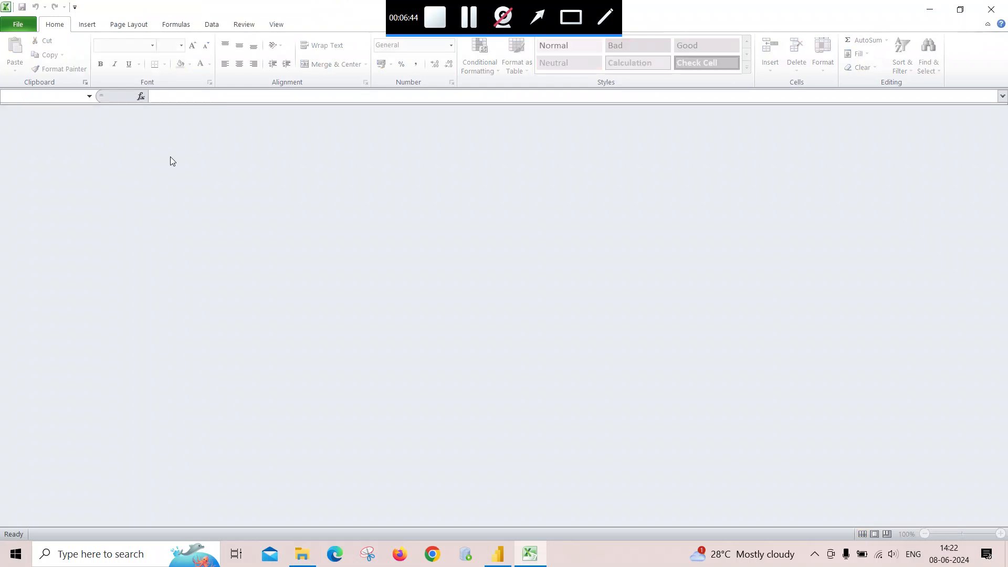
left_click(992, 9)
double_click(154, 100)
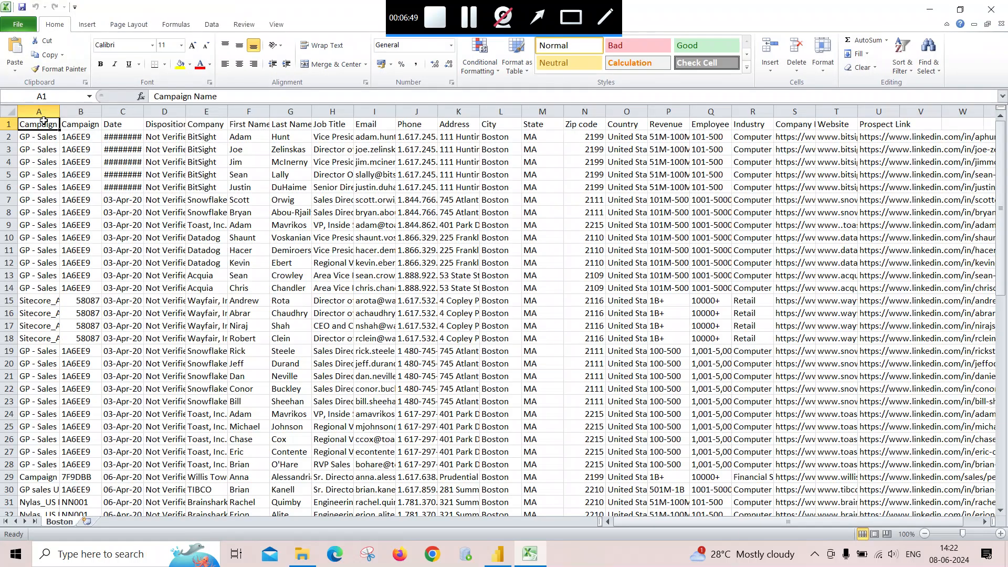
key("ctrl+Right")
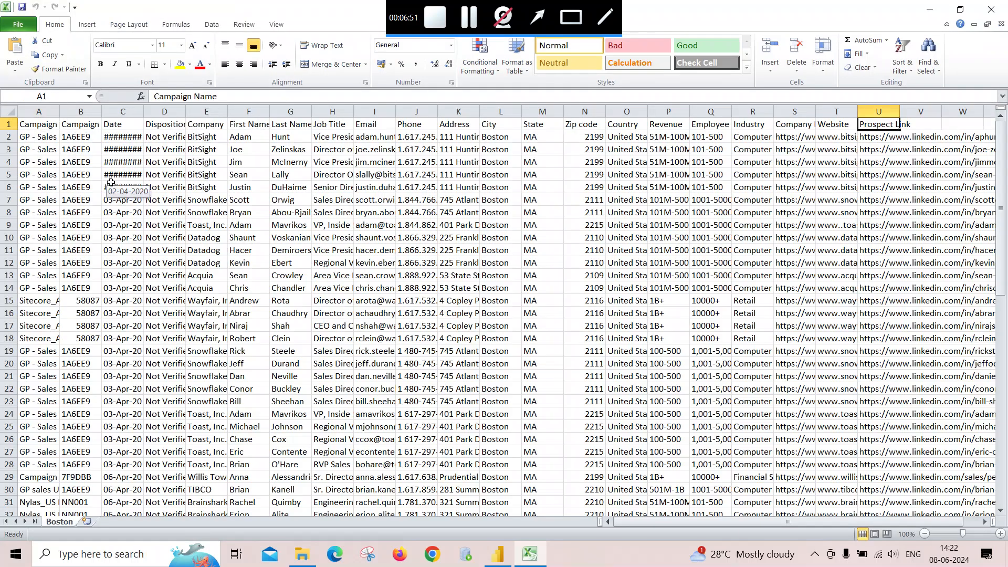
key("ctrl+w")
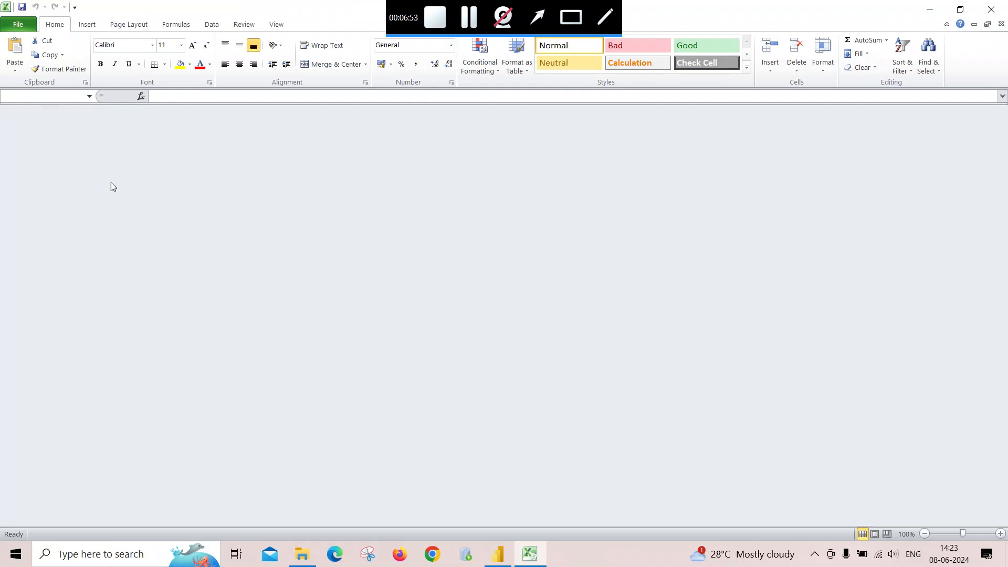
left_click(991, 8)
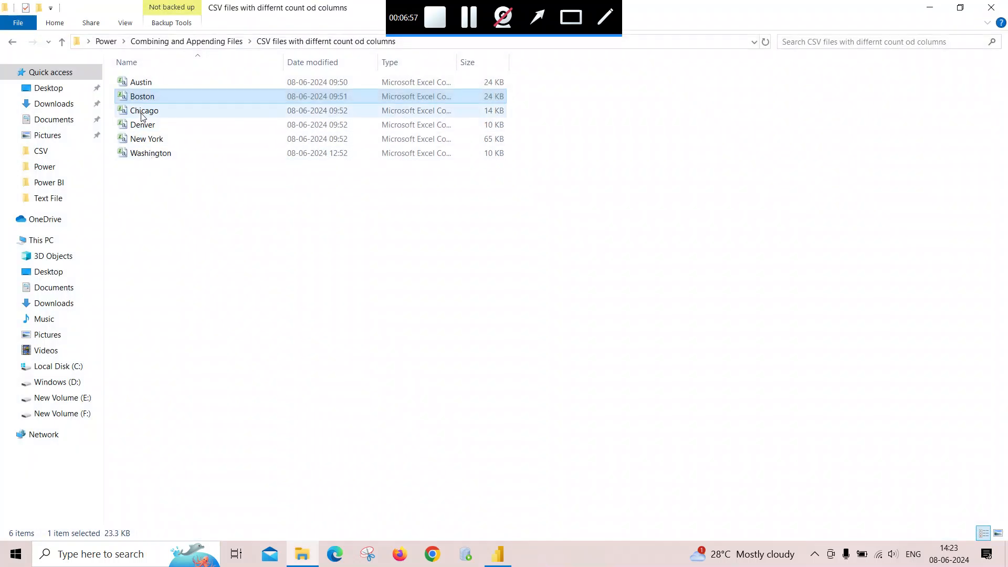
- Open the Washington CSV in Excel, step through its column headers, and close it without saving
double_click(149, 154)
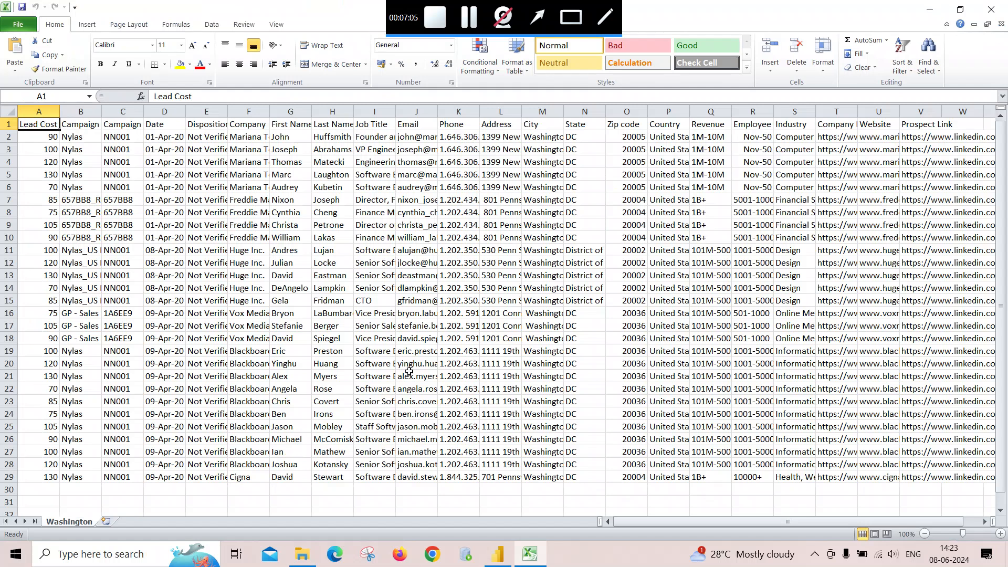
key("Right")
key("Right")
key("Right")
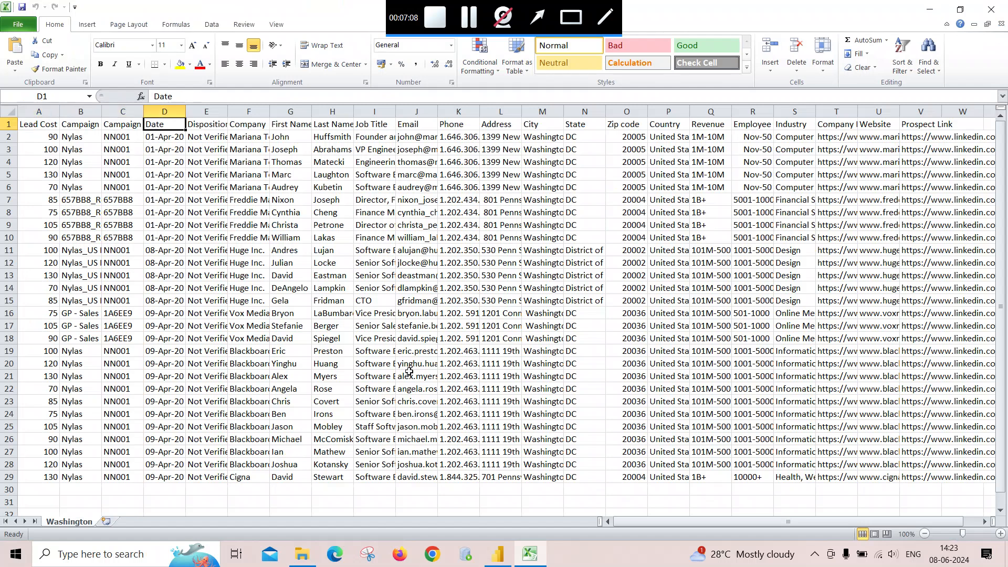
key("Left")
key("Left")
key("Left")
key("Right")
key("Right")
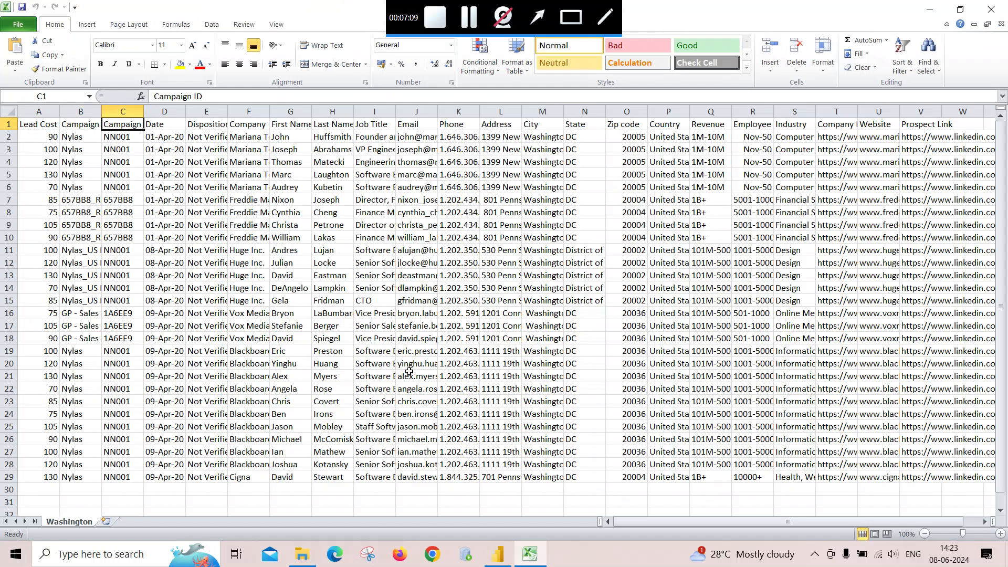
key("Left")
key("Right")
key("Right")
key("Left")
key("Left")
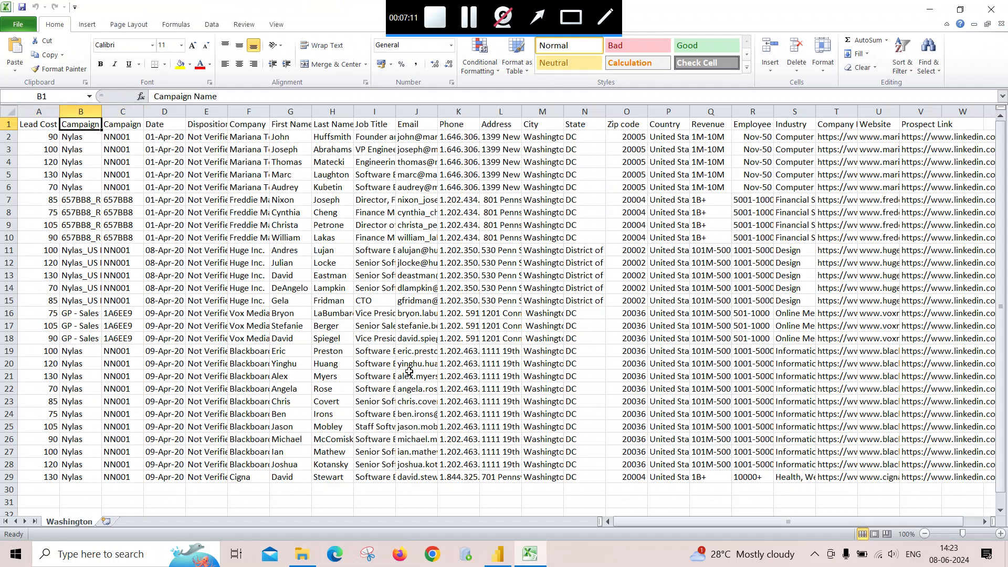
key("Right")
key("Left")
key("Left")
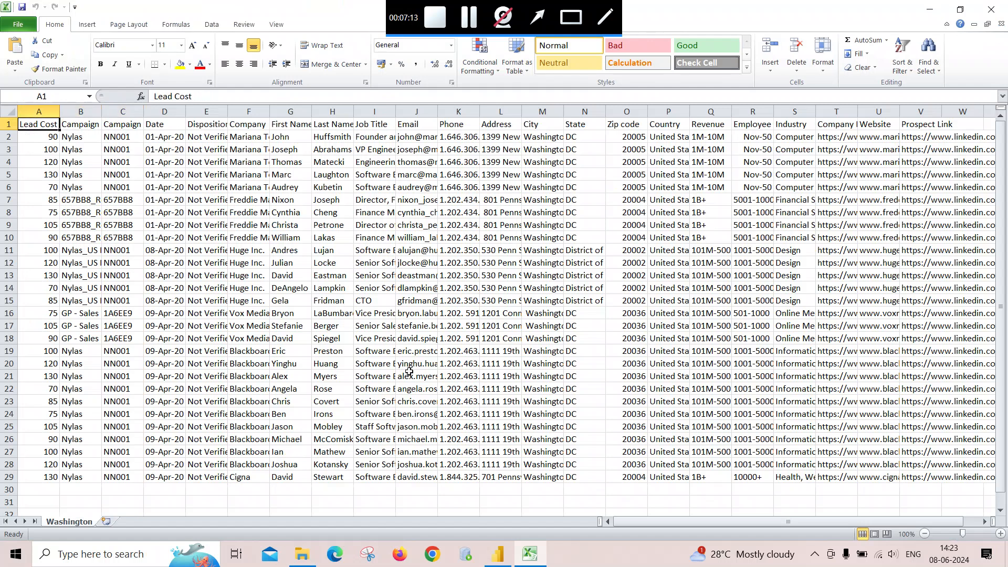
key("Right")
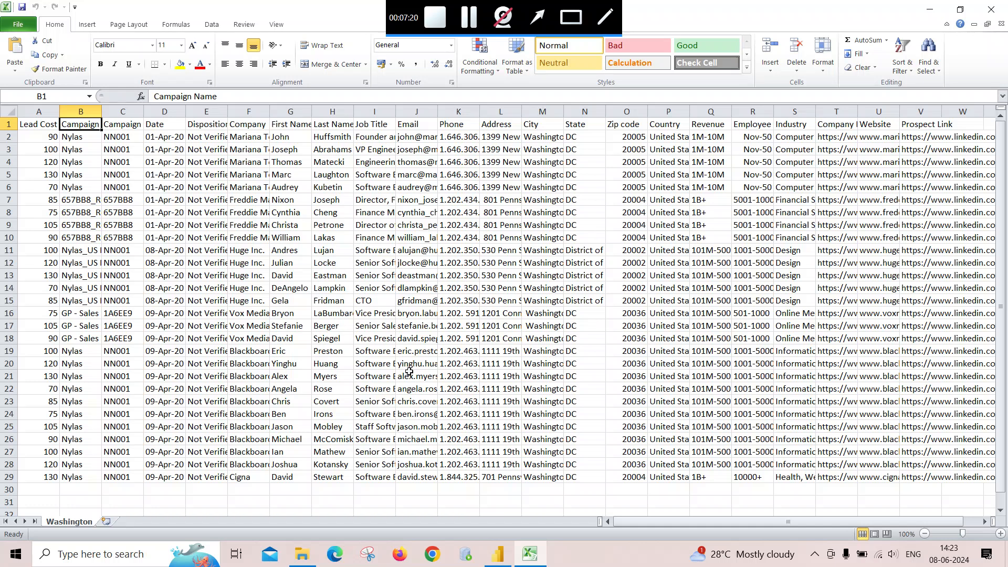
key("Right")
key("Right")
key("ctrl+Right")
key("Left")
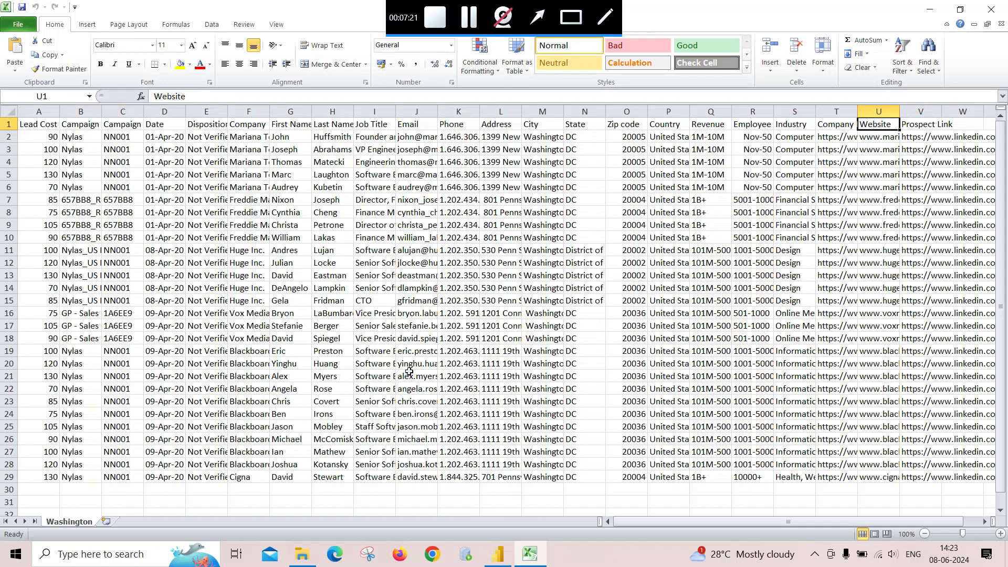
key("Left")
key("Left")
key("ctrl+Left")
key("Right")
key("Right")
key("Left")
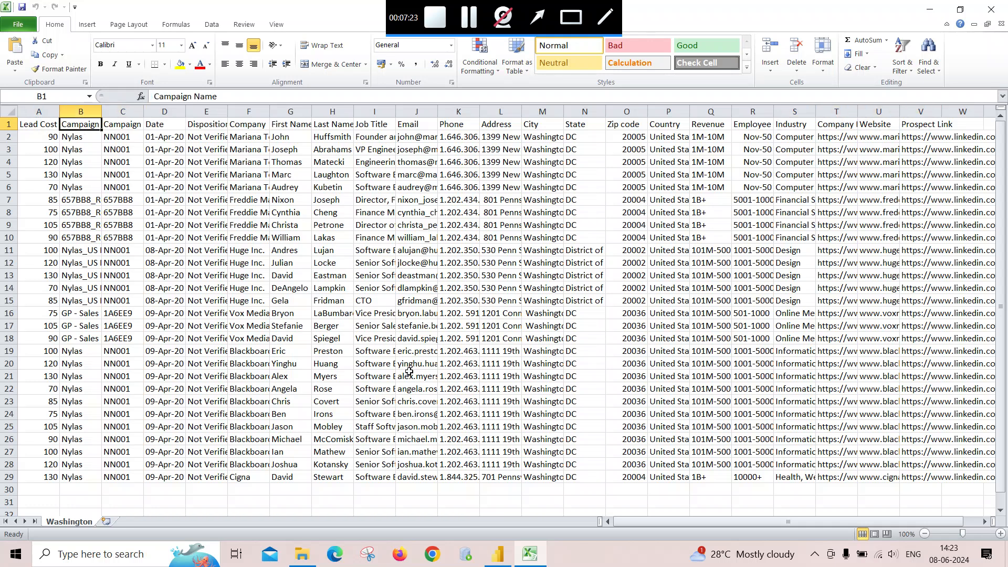
key("Left")
key("Right")
left_click(991, 13)
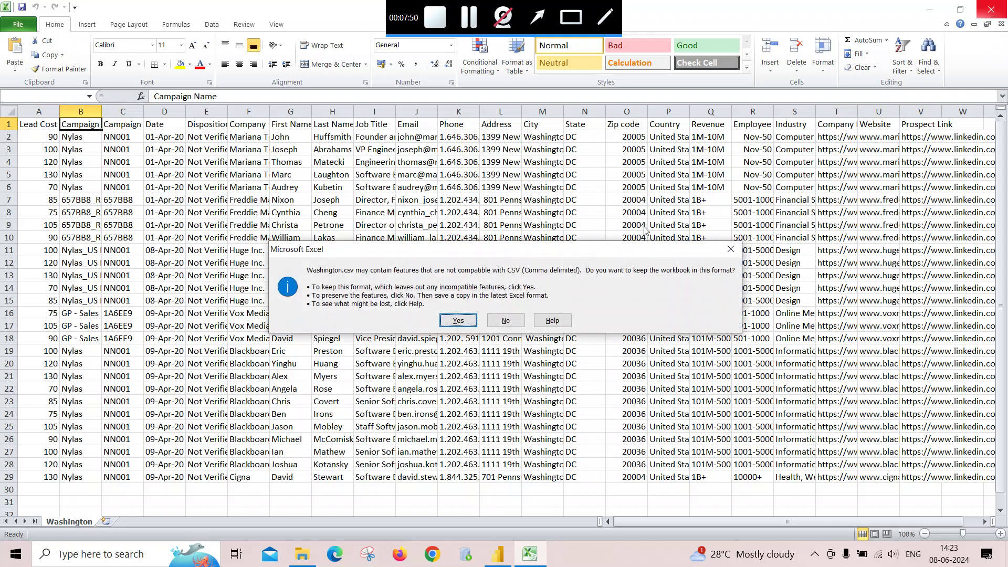
left_click(461, 321)
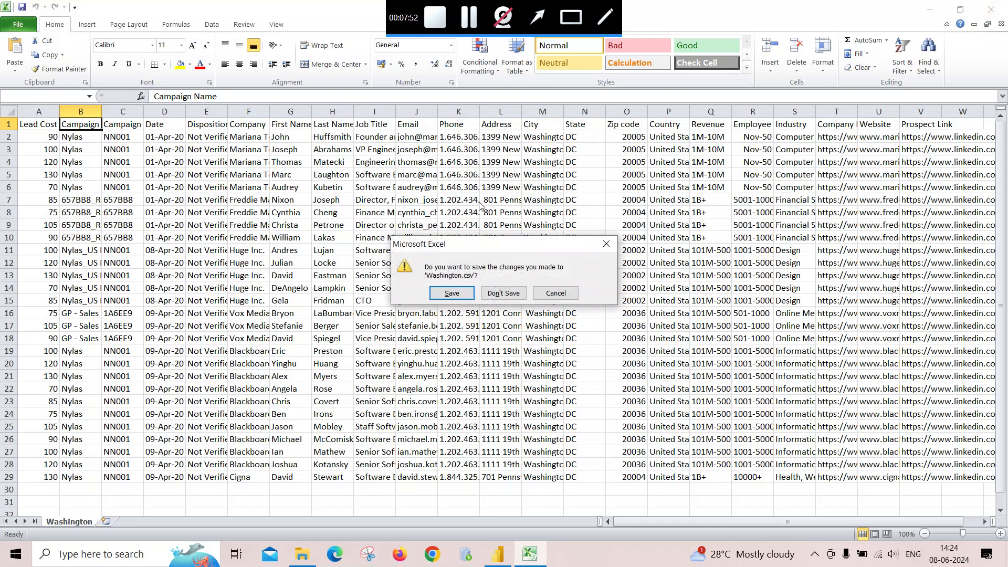
left_click(503, 293)
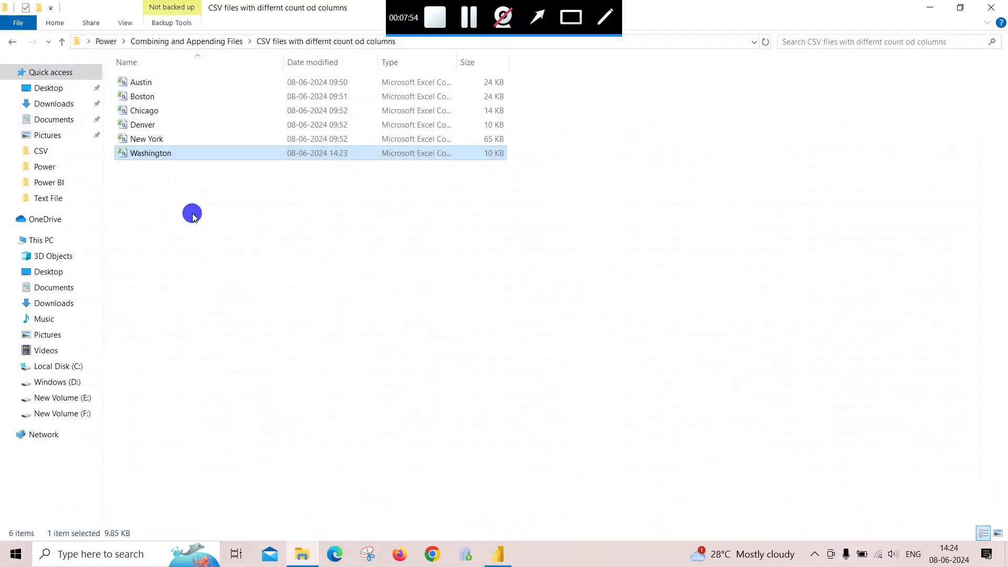
- Copy the 'CSV files with differnt count od columns' folder path from File Explorer and return to Power BI Desktop
left_click(496, 554)
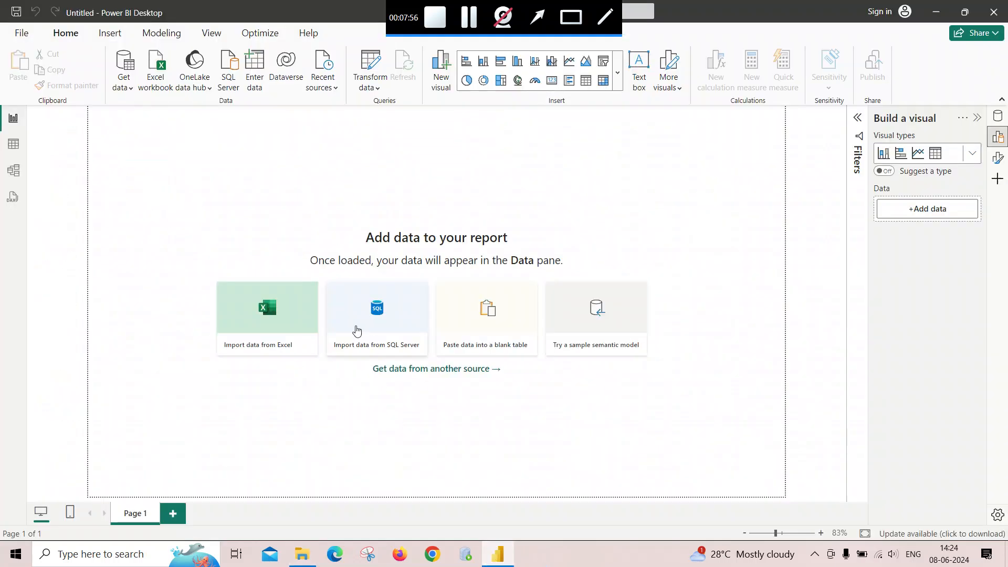
left_click(302, 554)
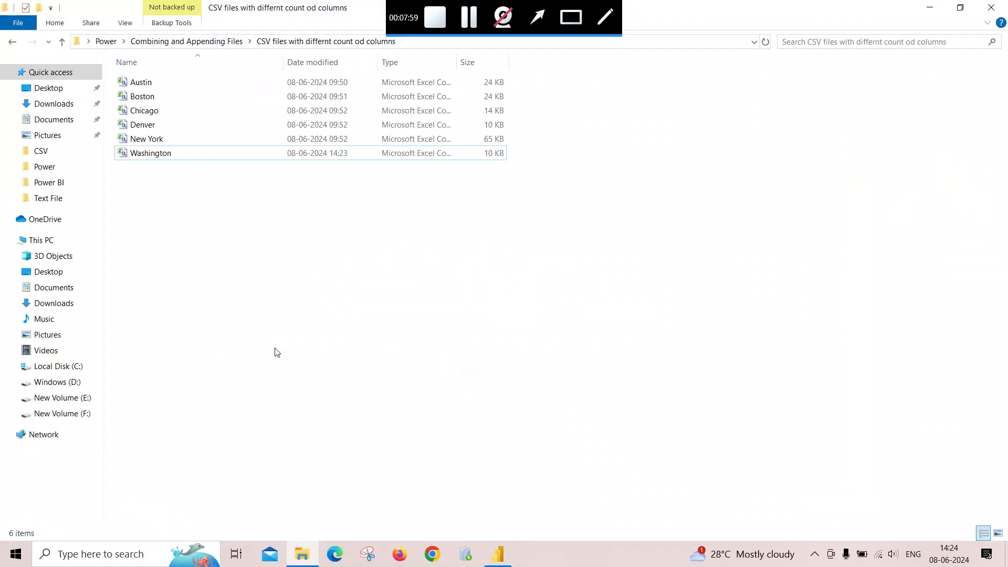
left_click(419, 42)
key("ctrl+c")
left_click(496, 556)
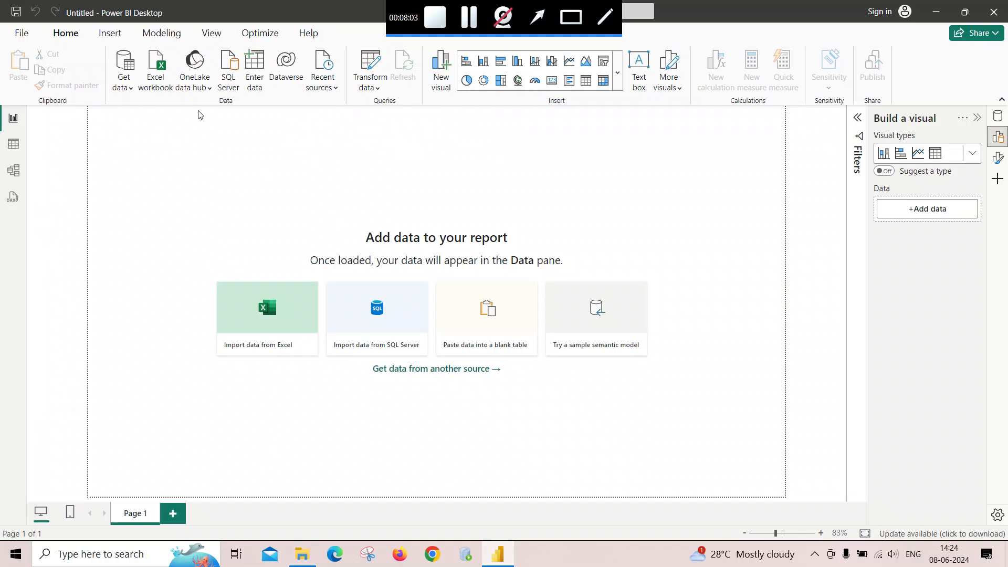
- Connect to the 'CSV files with differnt count od columns' folder with the Folder data source, pasting its path
left_click(129, 85)
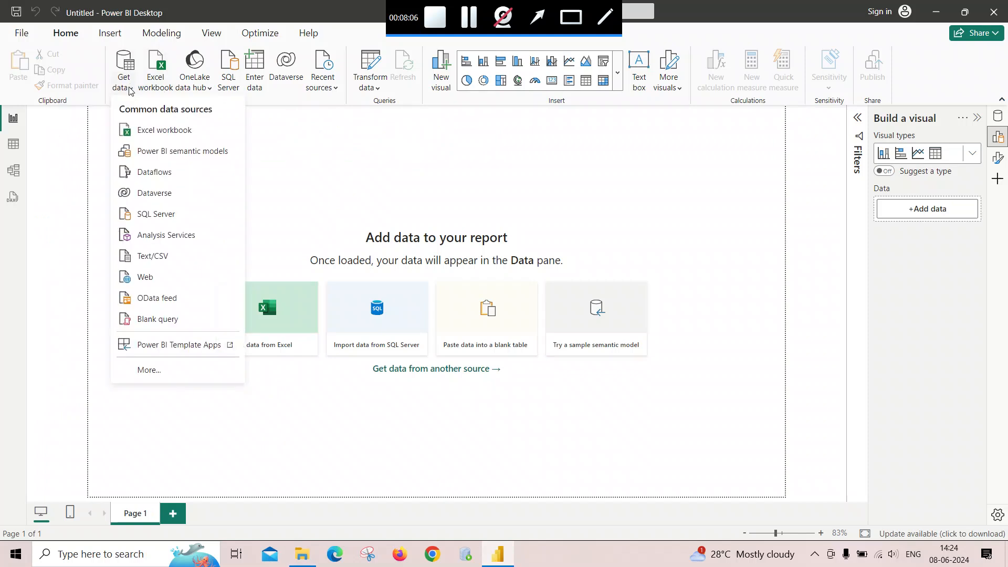
left_click(146, 370)
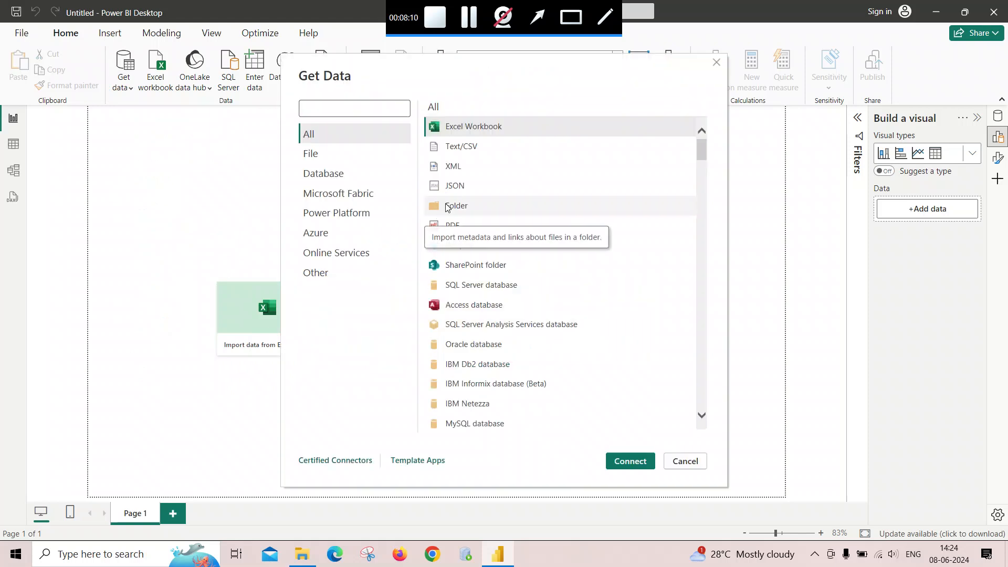
left_click(446, 207)
left_click(634, 462)
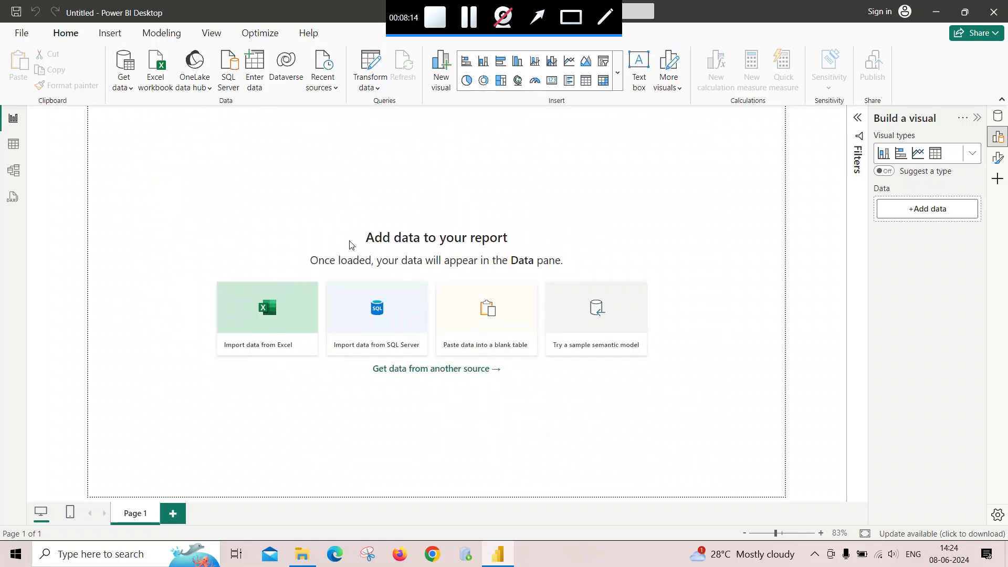
key("ctrl+v")
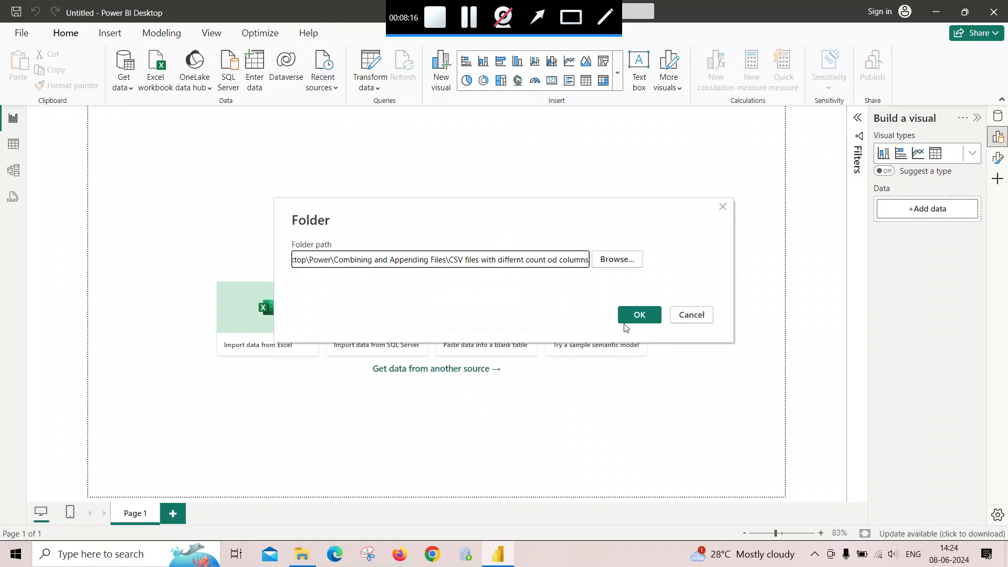
left_click(635, 315)
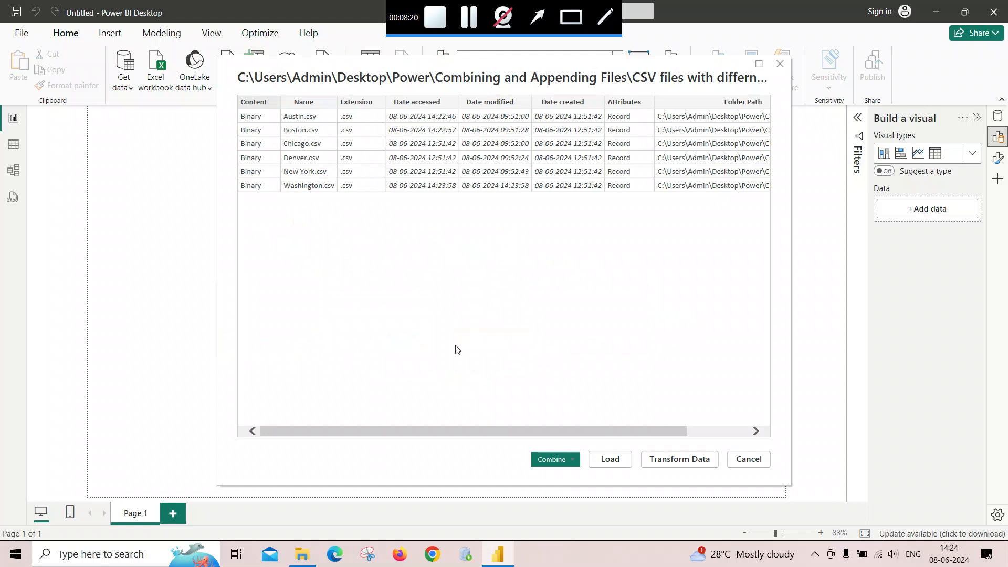
- Combine and load the folder's files, choosing Washington.csv as the sample file
left_click(572, 459)
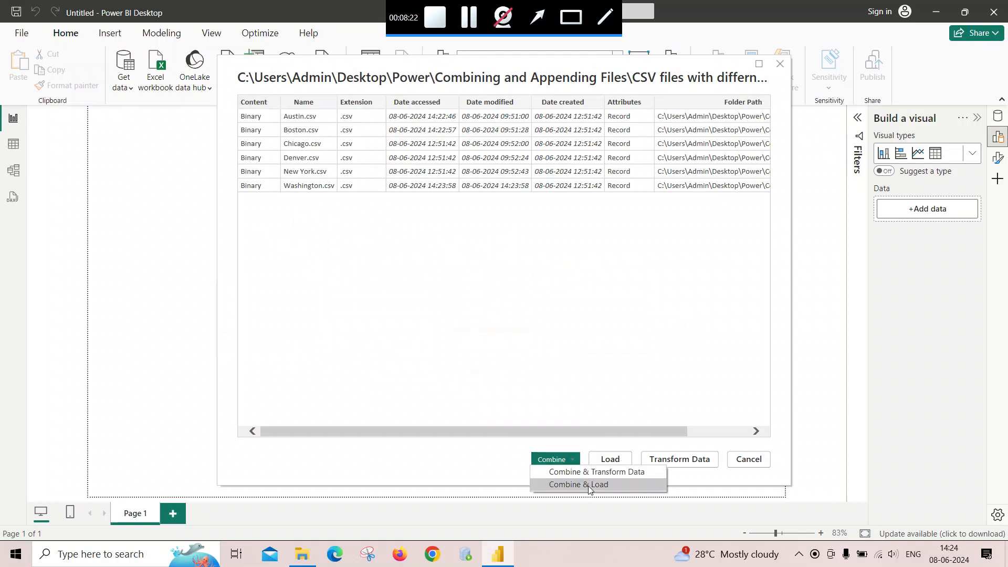
left_click(590, 485)
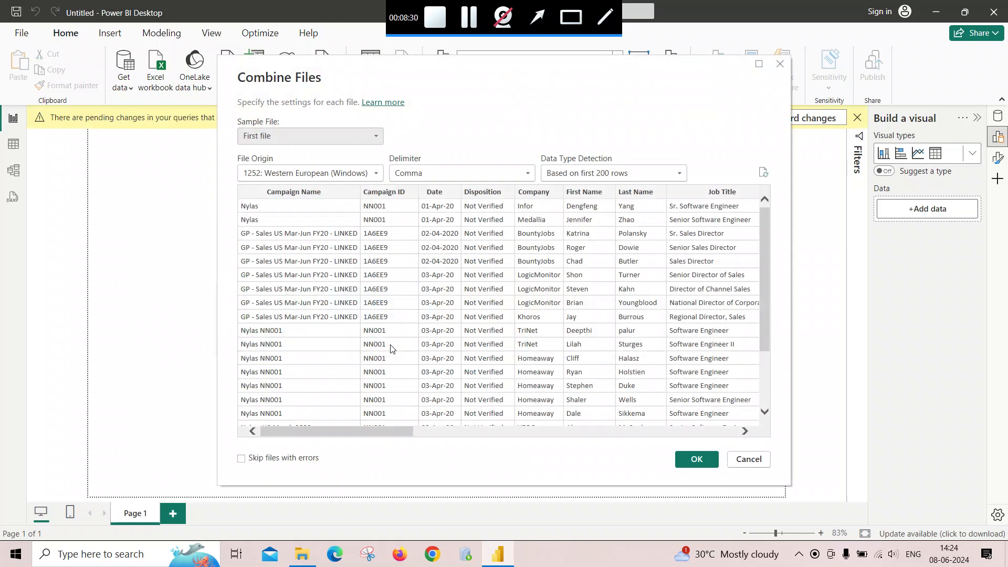
left_click(376, 175)
left_click(375, 174)
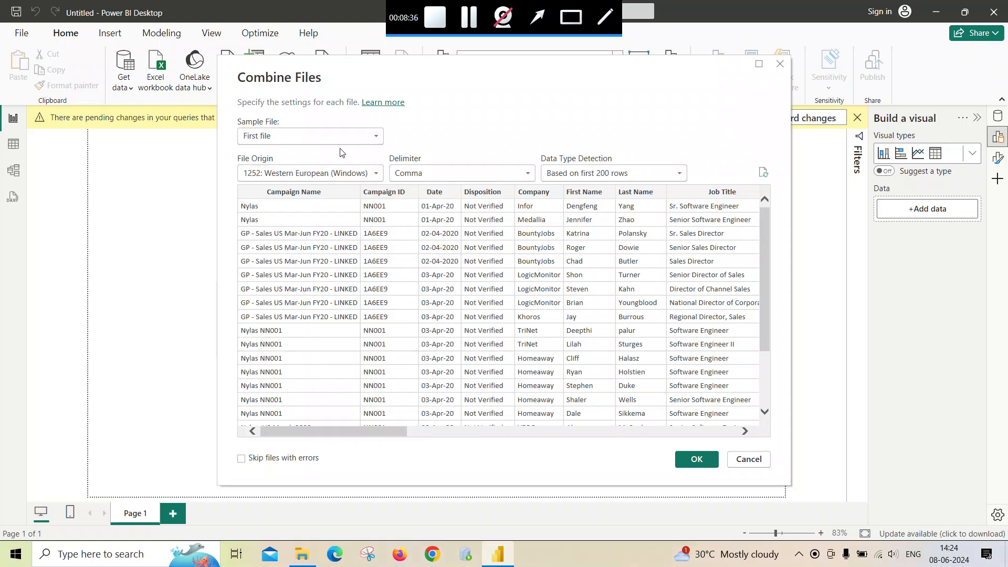
left_click(381, 137)
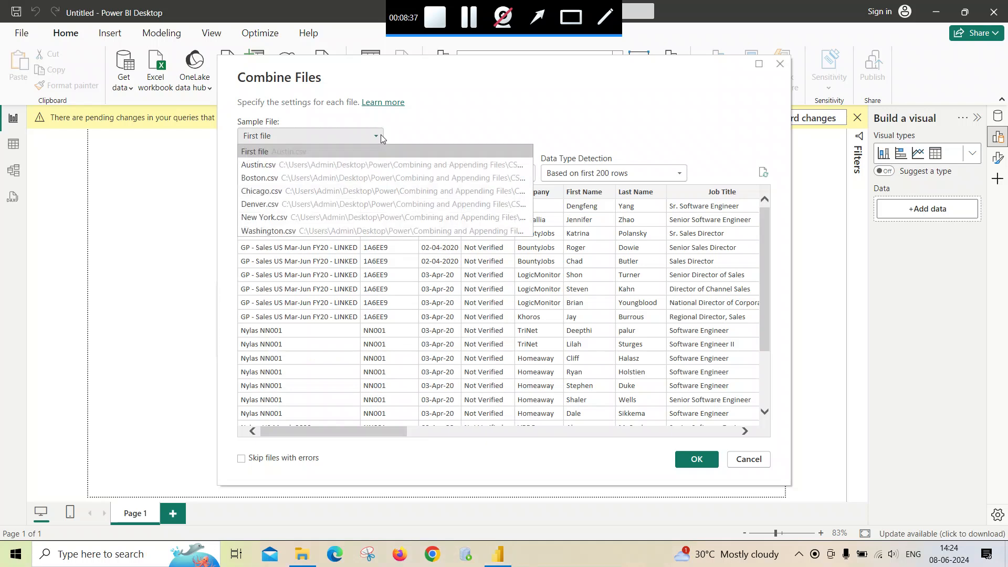
left_click(288, 230)
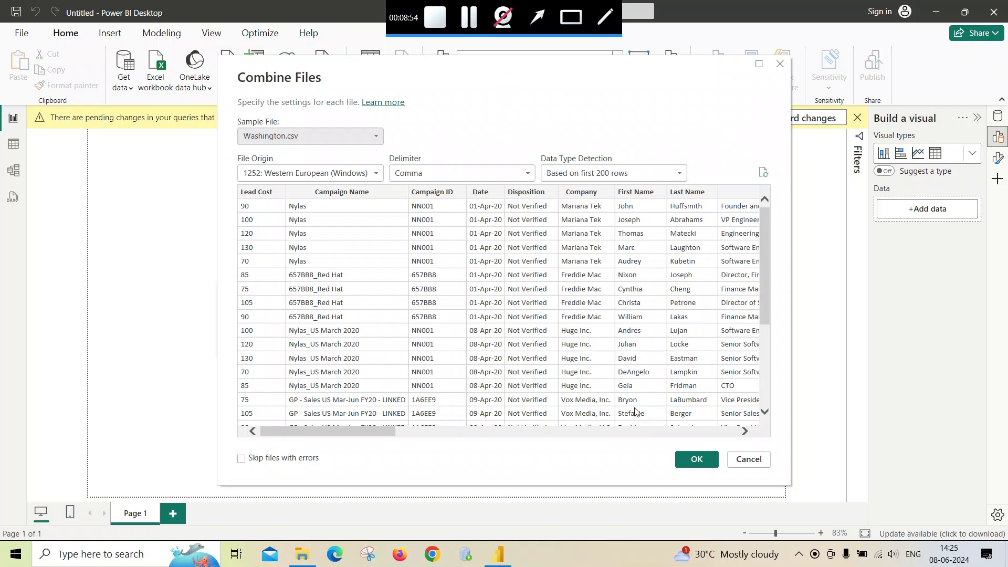
left_click(701, 464)
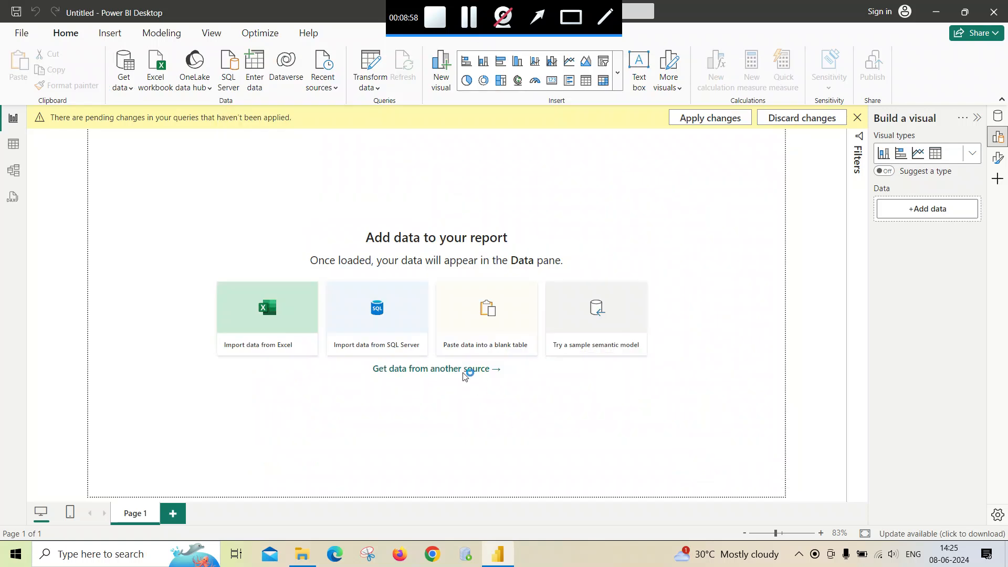
- Expand the combined table's fields and open the table in table view
left_click(440, 366)
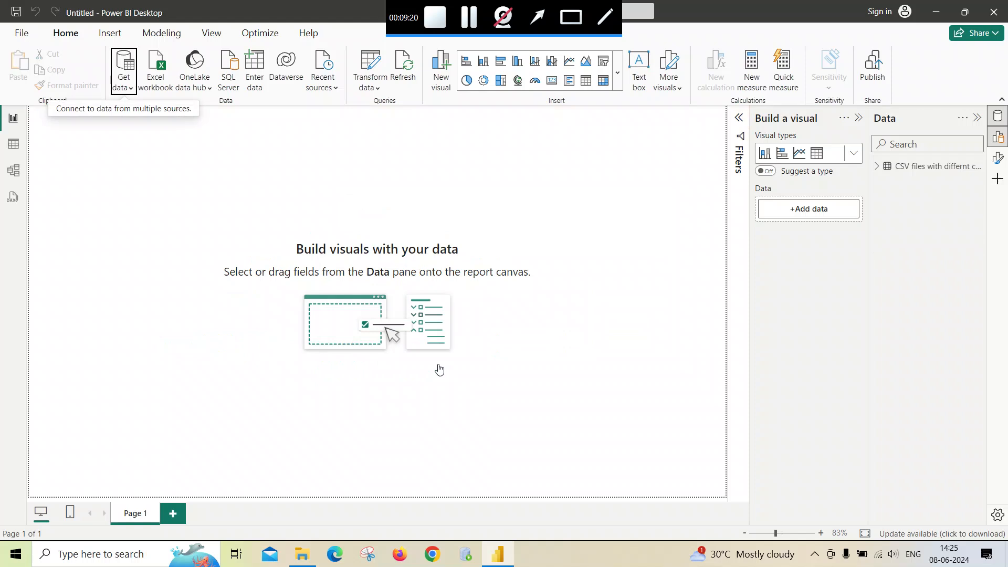
left_click(877, 166)
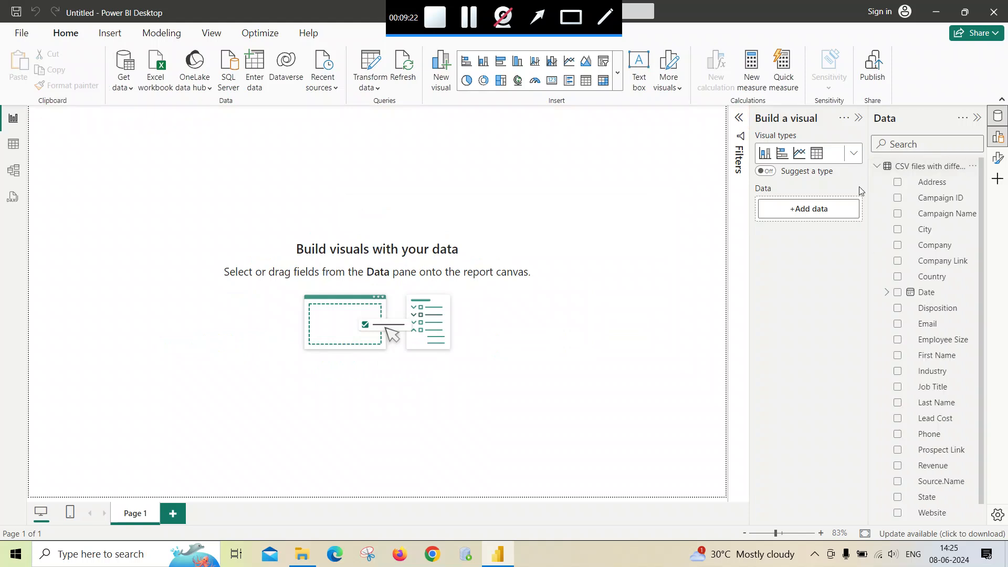
left_click(12, 145)
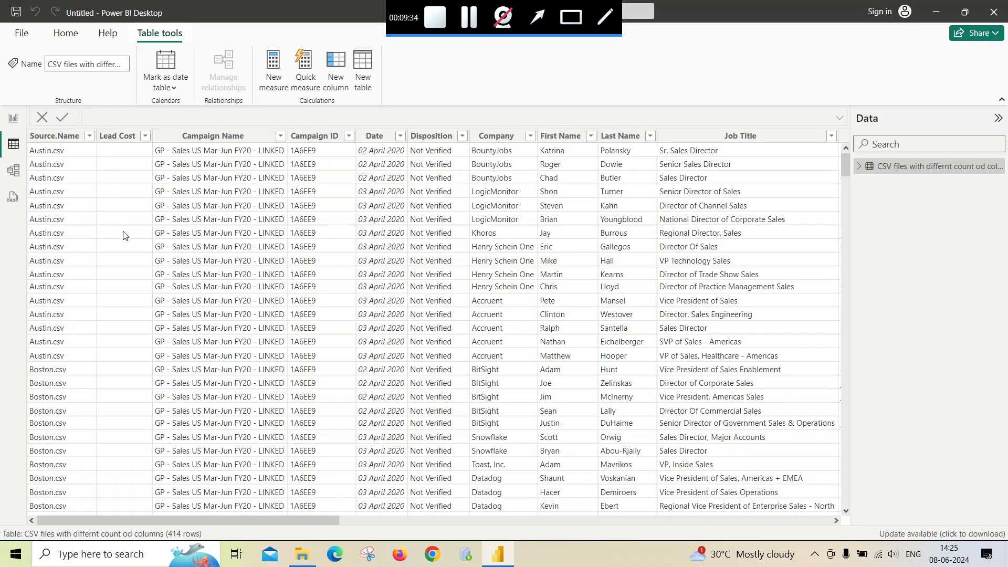
- Scroll through the combined table's rows to compare the Lead Cost values across the source files
scroll(125, 236, "down", 15)
scroll(127, 239, "down", 20)
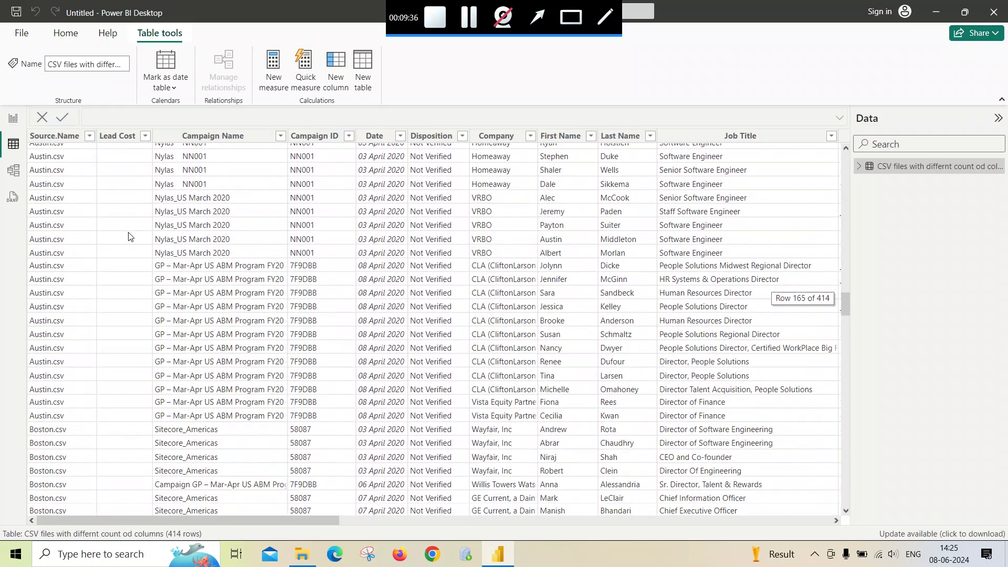
scroll(129, 237, "down", 20)
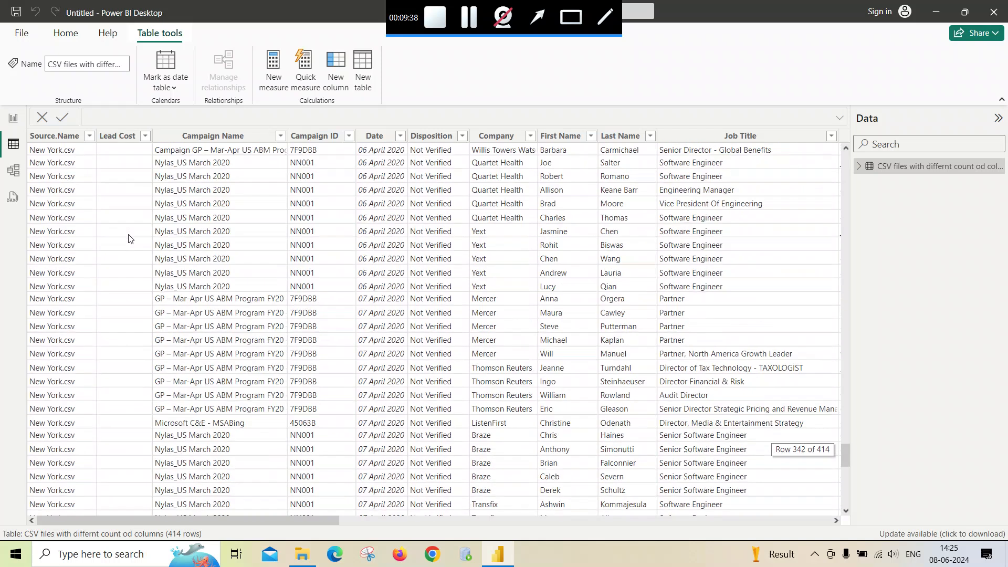
scroll(128, 239, "up", 3)
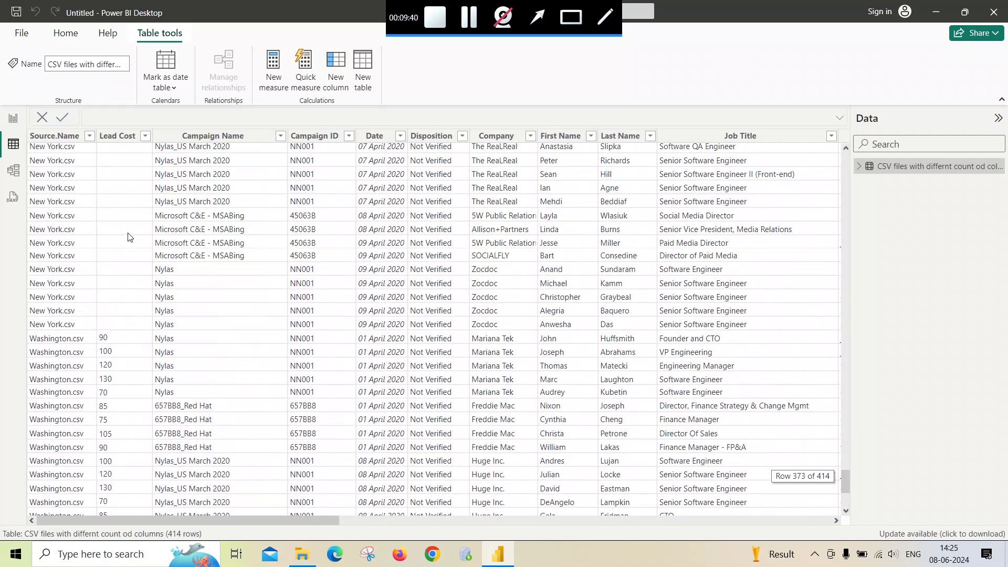
scroll(84, 301, "down", 2)
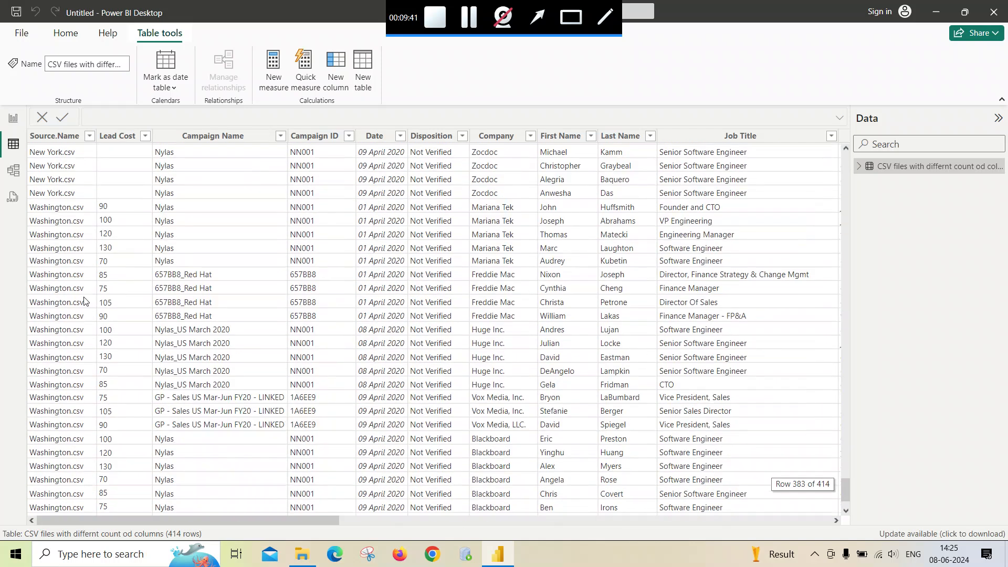
left_click(110, 210)
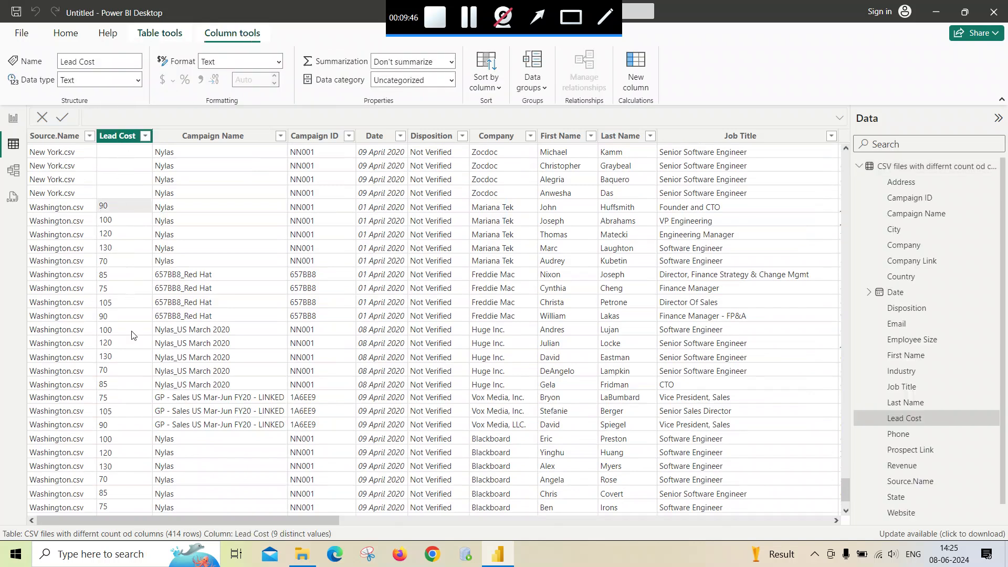
scroll(132, 341, "down", 2)
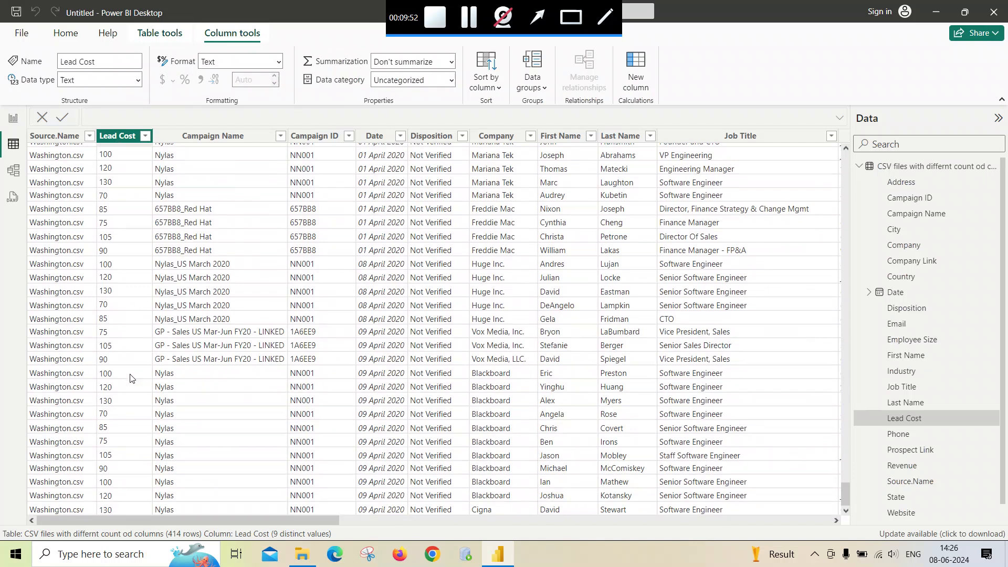
scroll(130, 374, "up", 6)
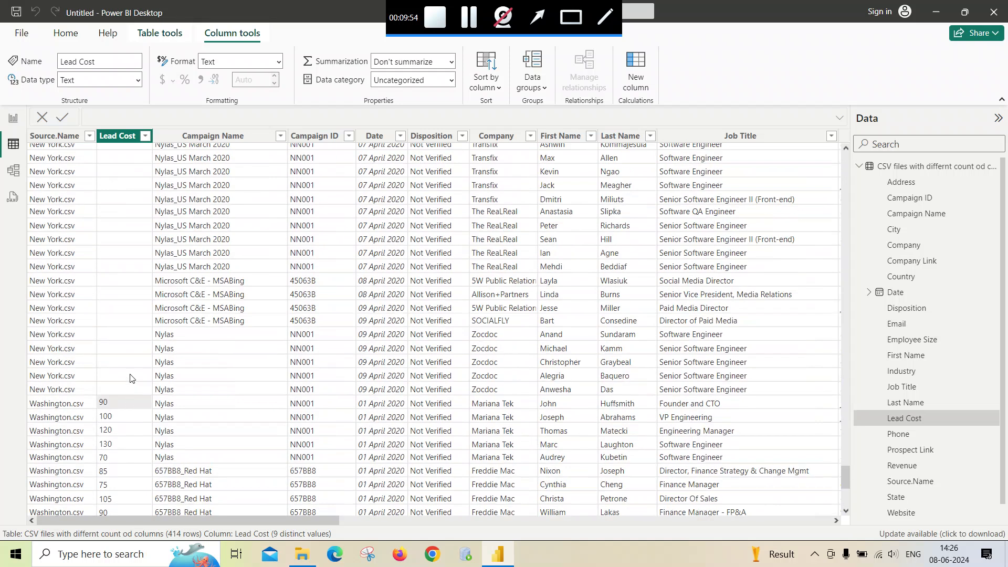
scroll(130, 377, "up", 3)
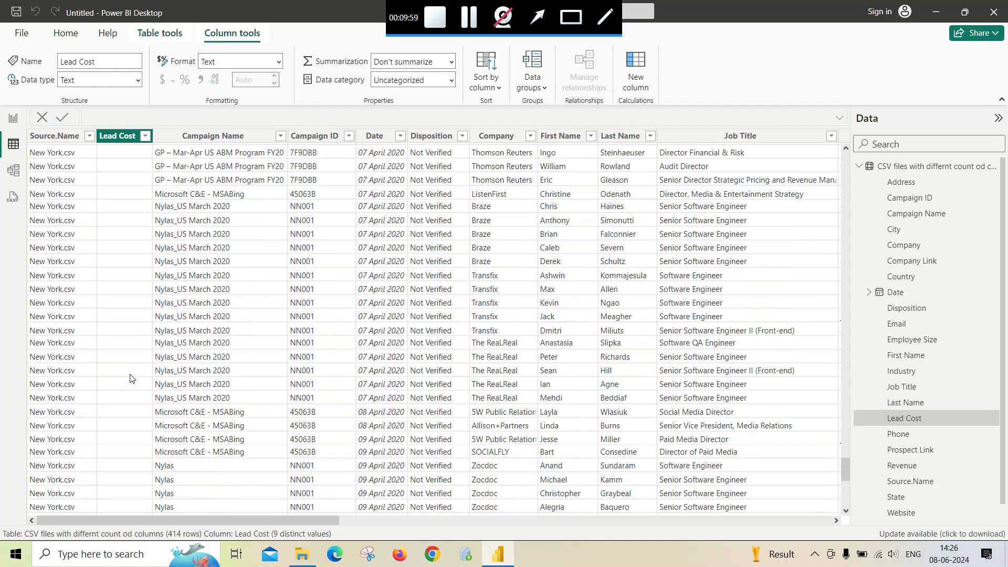
scroll(130, 378, "up", 1)
scroll(130, 377, "up", 20)
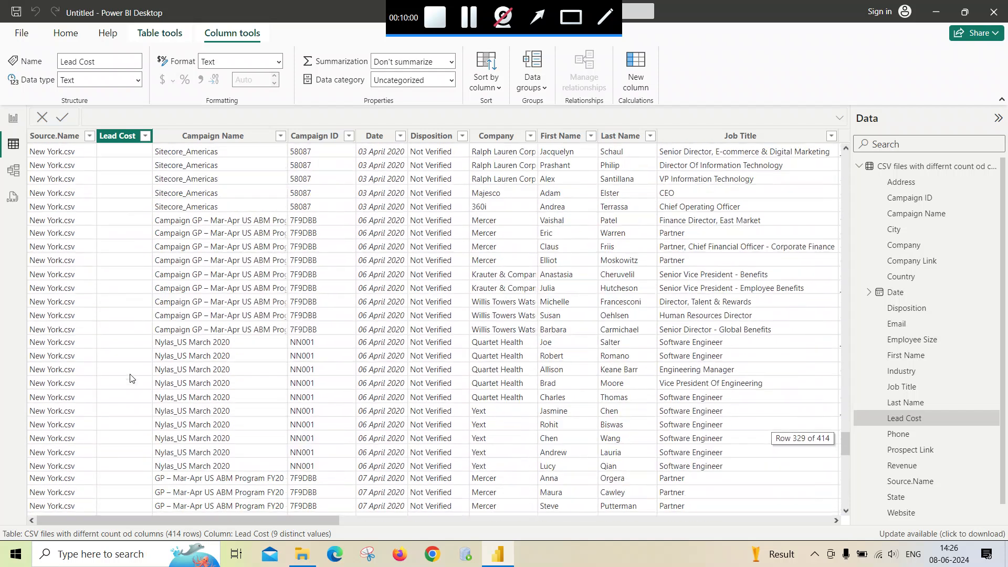
scroll(130, 378, "up", 20)
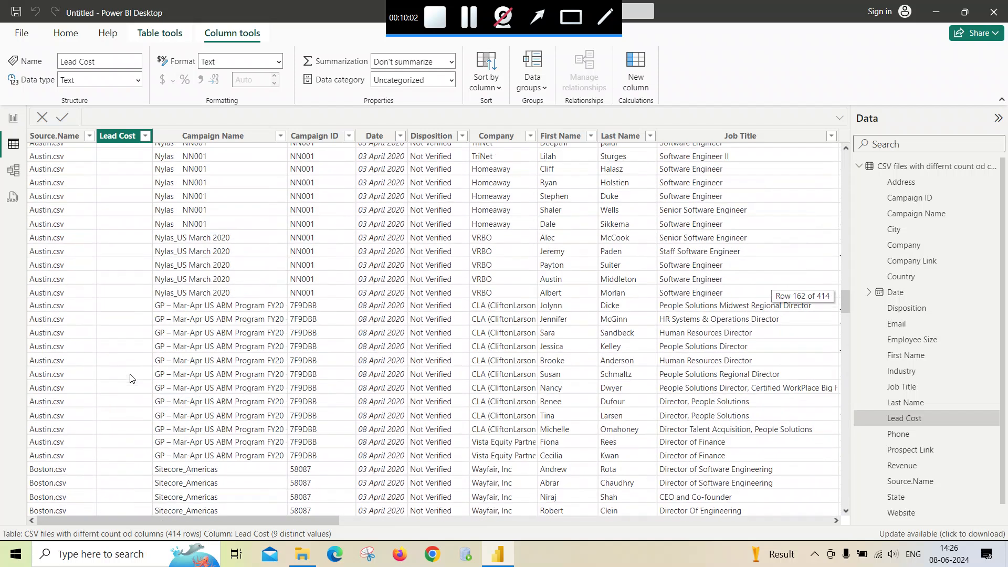
scroll(131, 378, "up", 15)
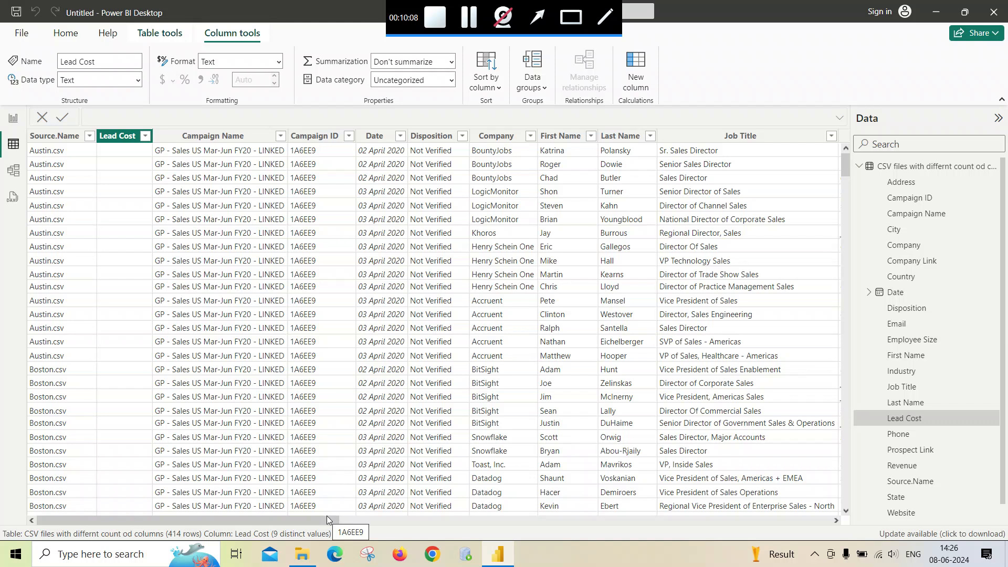
- Scroll across the combined table to inspect its remaining columns, then return to the first column
left_click_drag(327, 518, 833, 510)
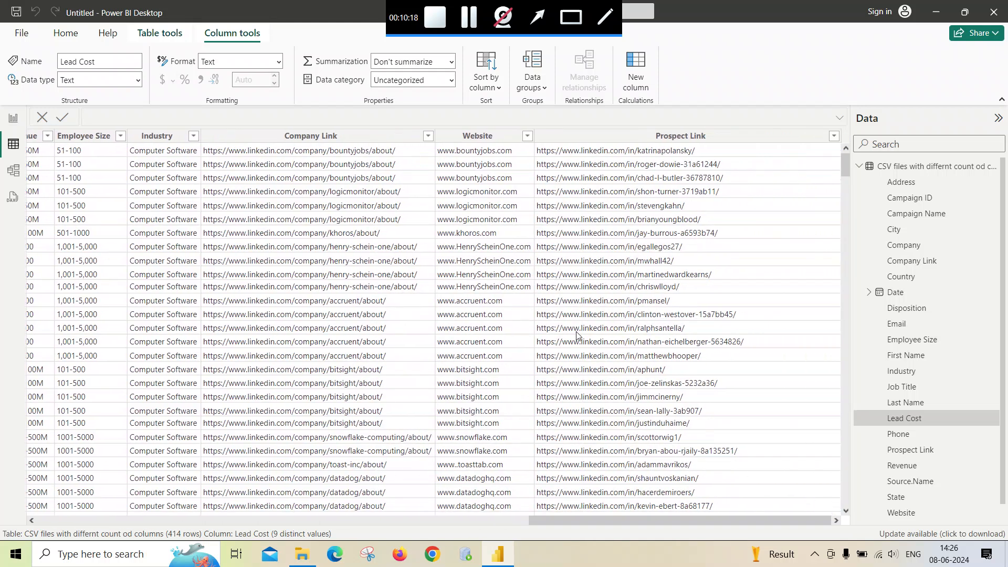
scroll(576, 335, "down", 20)
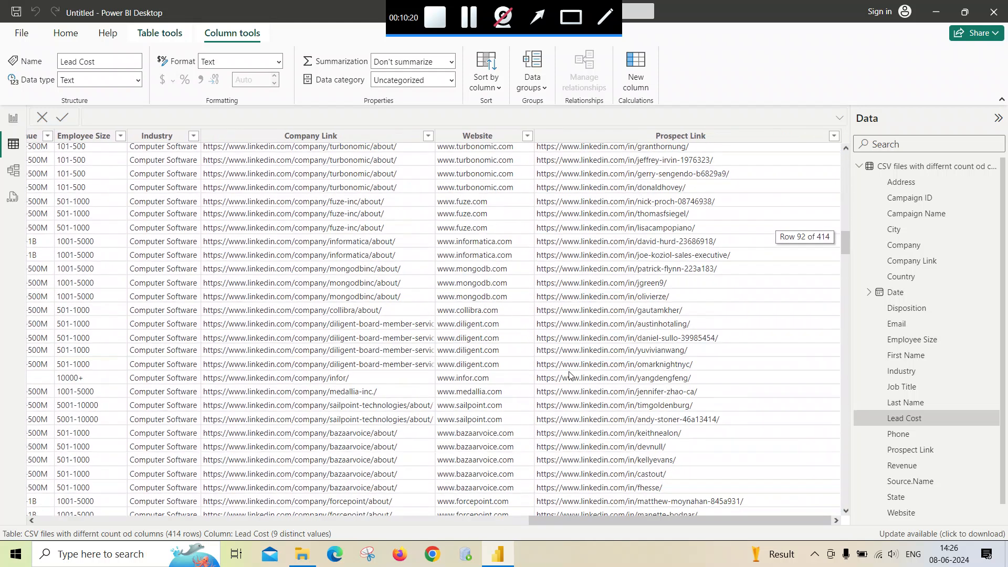
scroll(569, 375, "down", 20)
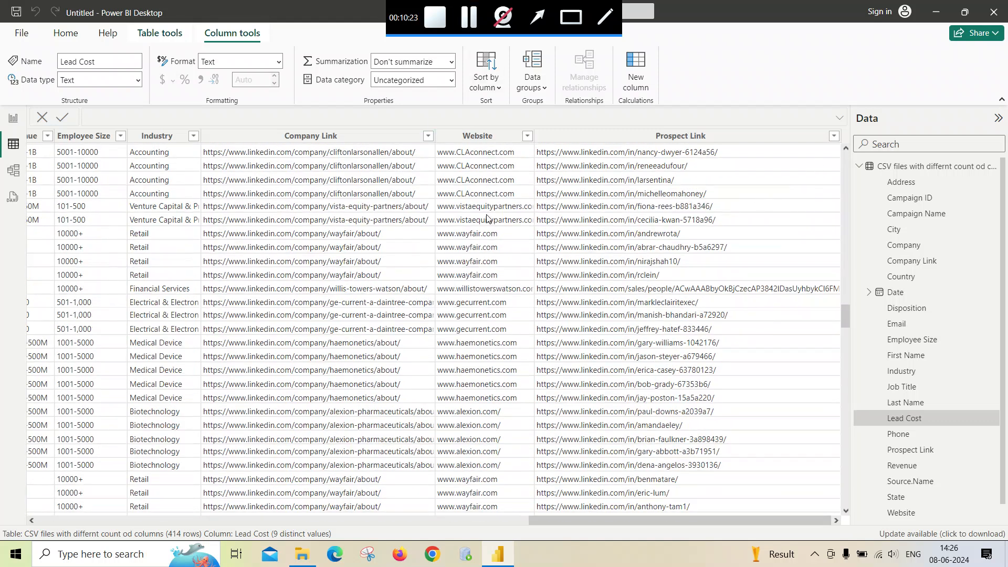
scroll(486, 218, "up", 20)
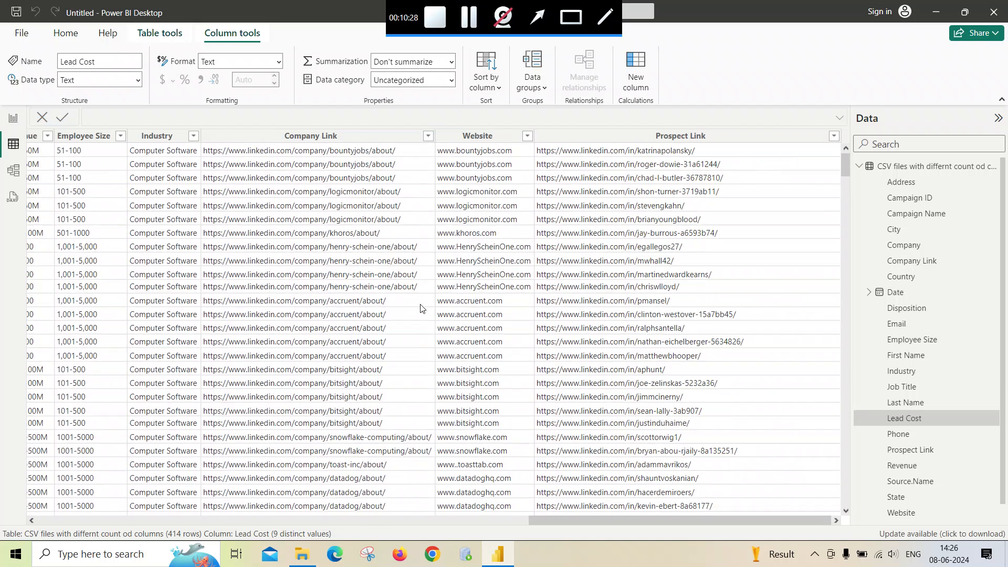
left_click_drag(517, 520, 37, 515)
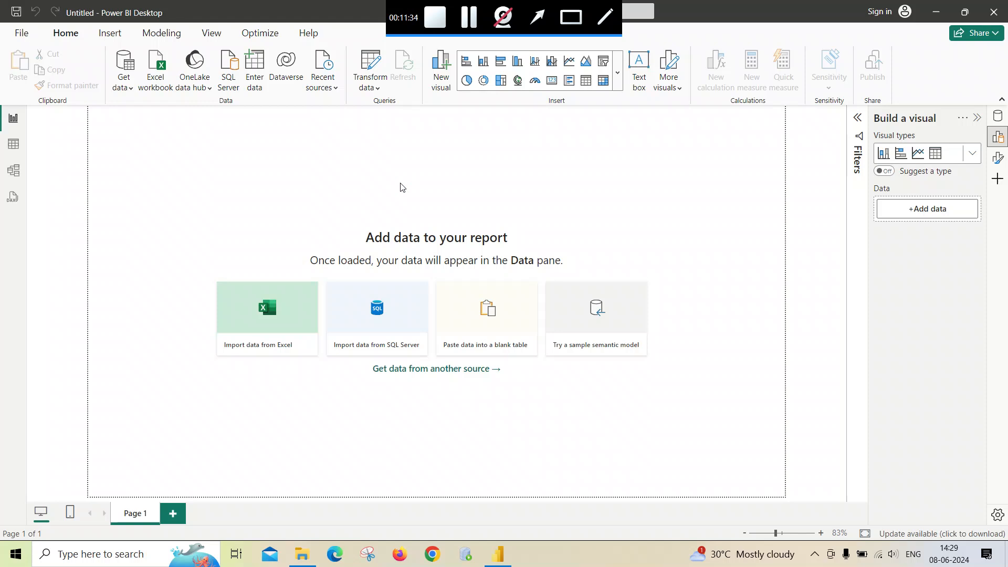
- Switch to File Explorer showing the Combining and Appending Files folder
key("alt+Tab")
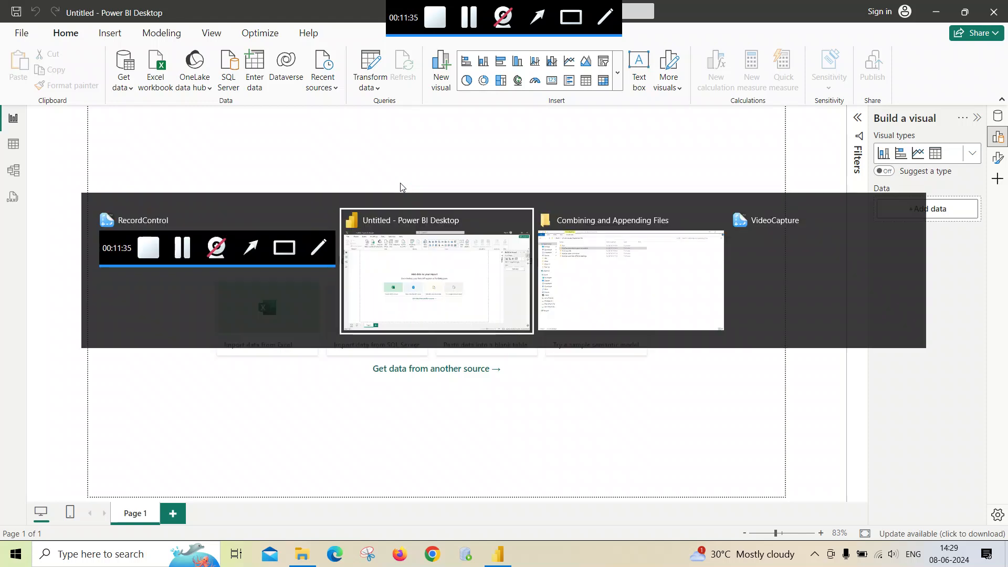
key("alt+Tab")
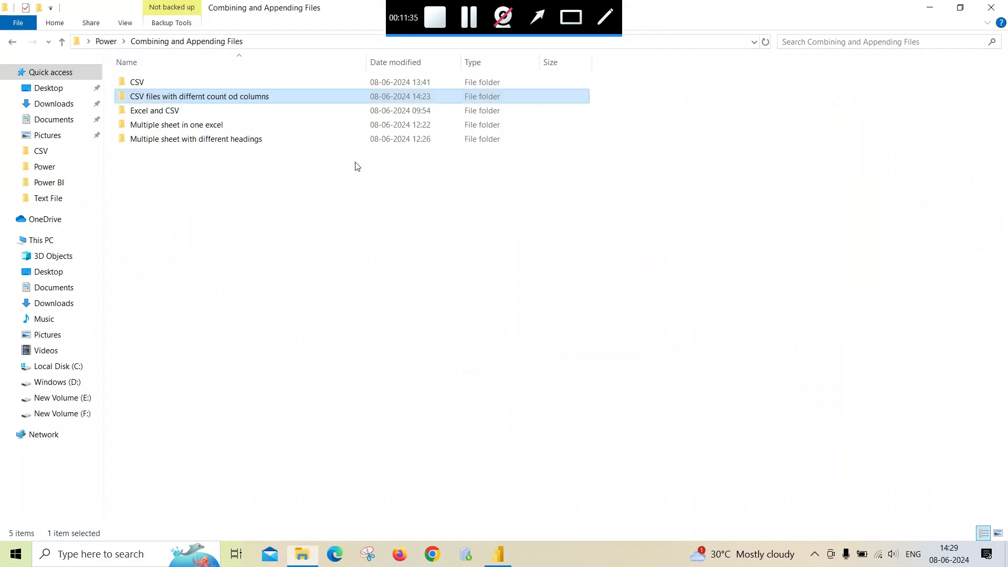
- Open the Excel and CSV folder to view its Austin and Boston files, and return to Power BI Desktop
double_click(154, 111)
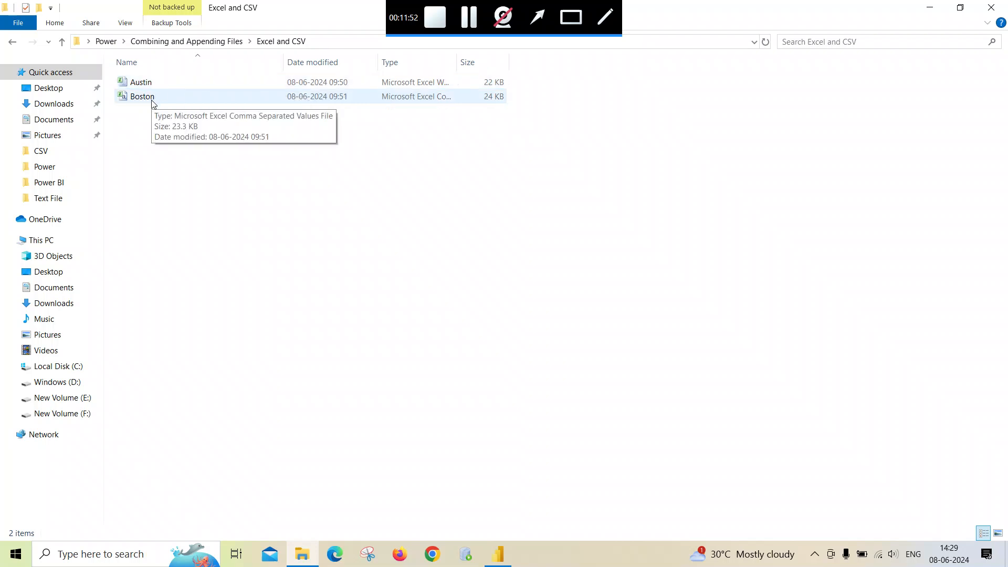
key("alt+Tab")
key("alt+Tab")
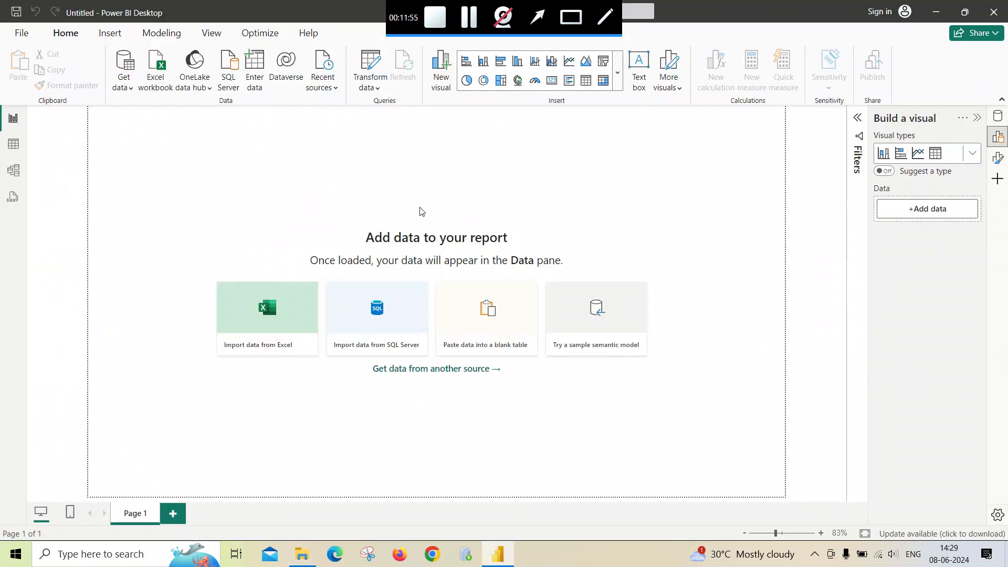
- Import the Austin sheet from Austin.xlsx in the Excel and CSV folder and open it for transformation
left_click(131, 88)
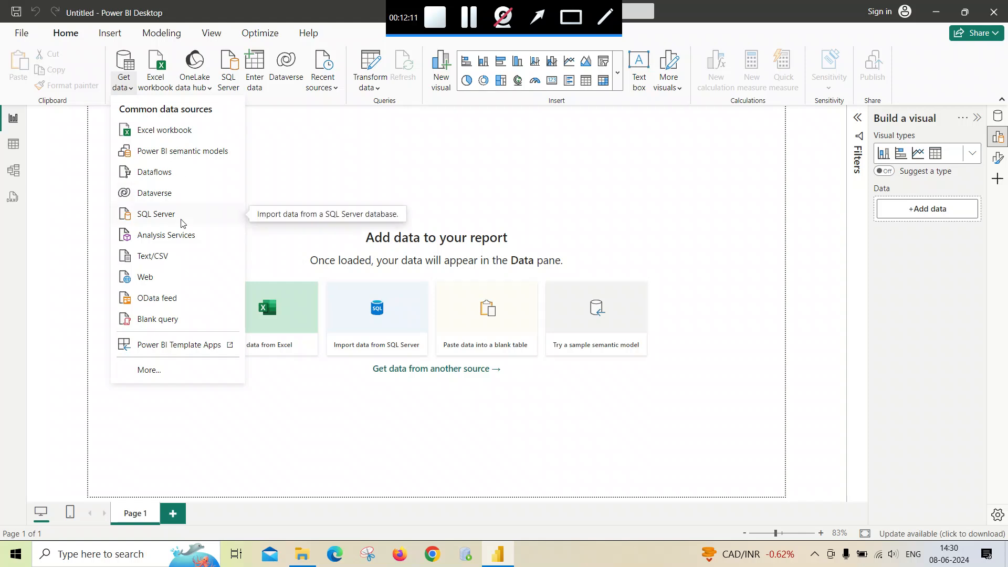
left_click(169, 131)
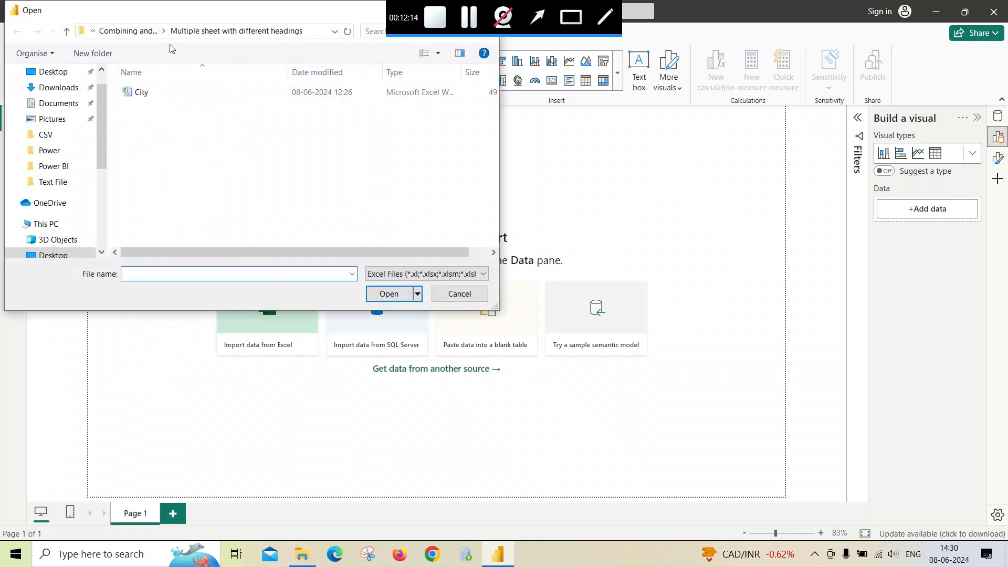
left_click(145, 36)
double_click(158, 120)
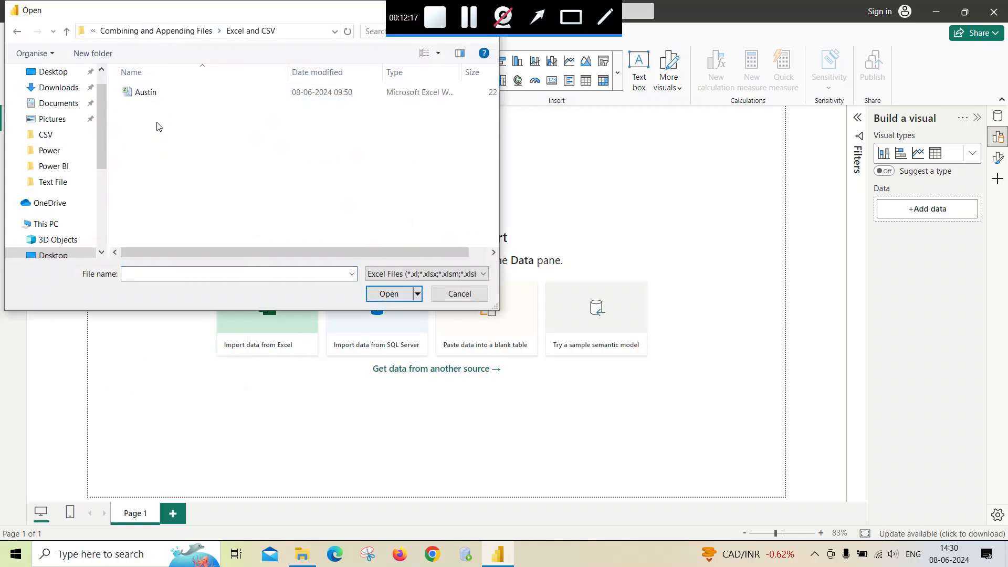
double_click(150, 94)
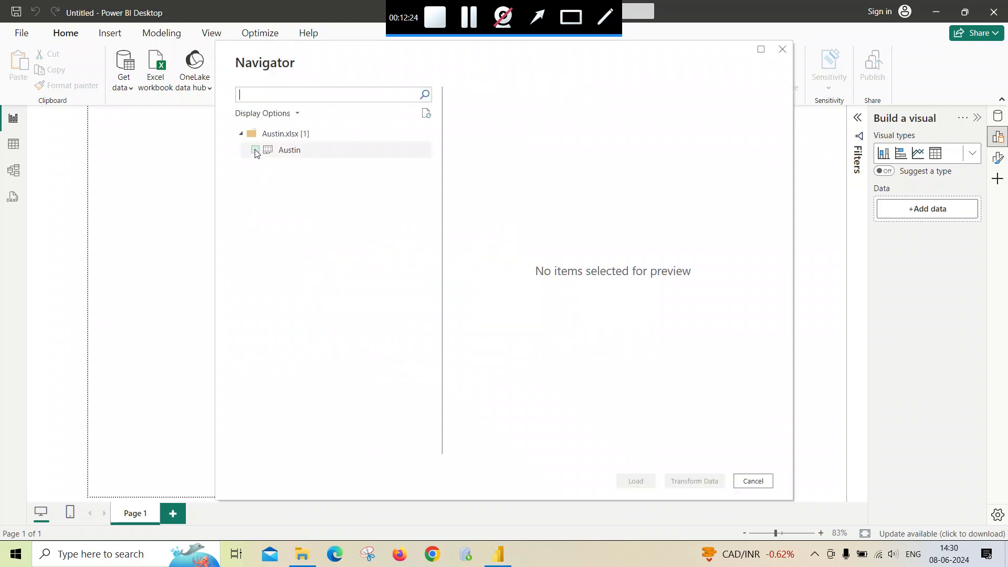
left_click(255, 151)
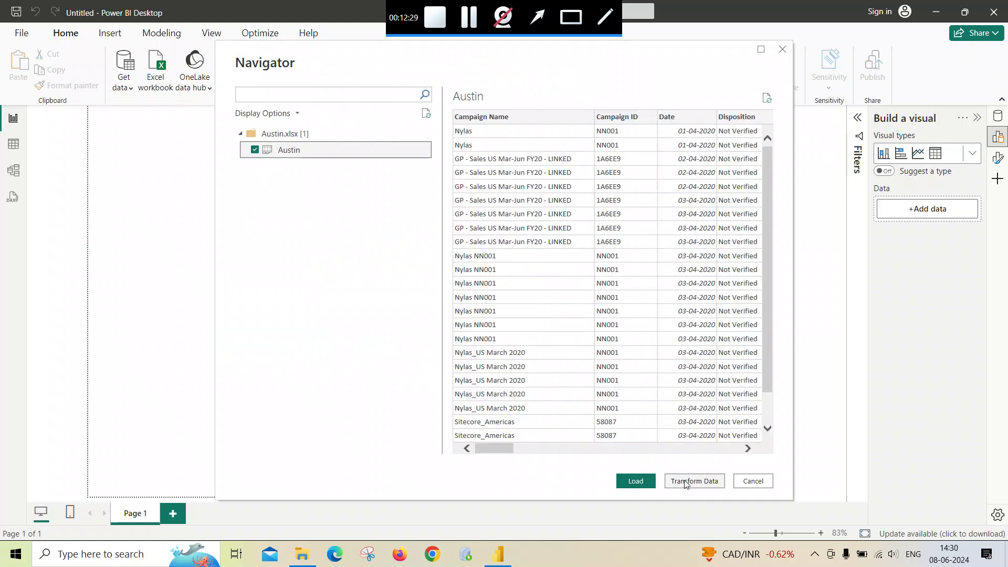
left_click(685, 483)
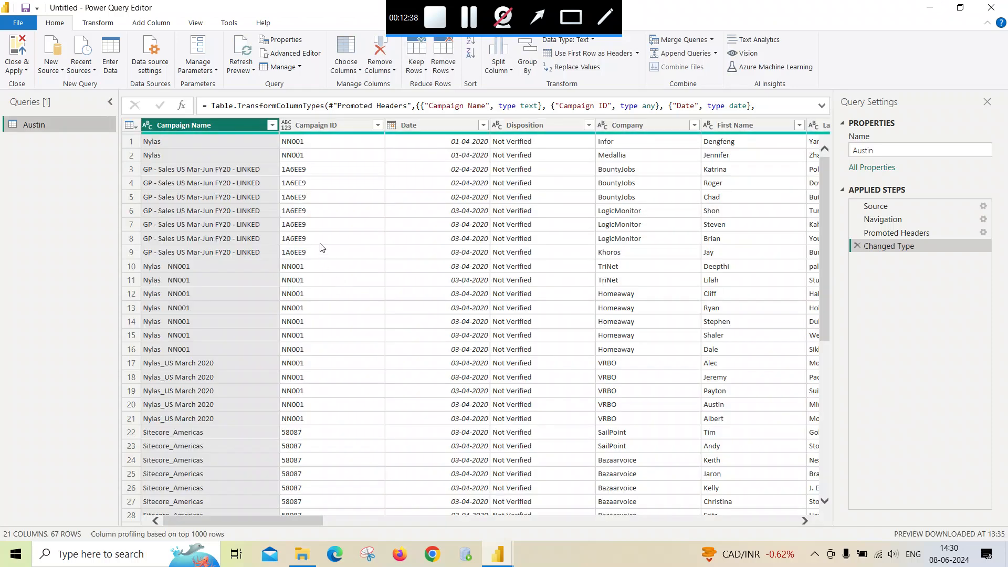
- Add Boston.csv from the Excel and CSV folder as a new Text/CSV query with comma delimiter
scroll(409, 236, "down", 13)
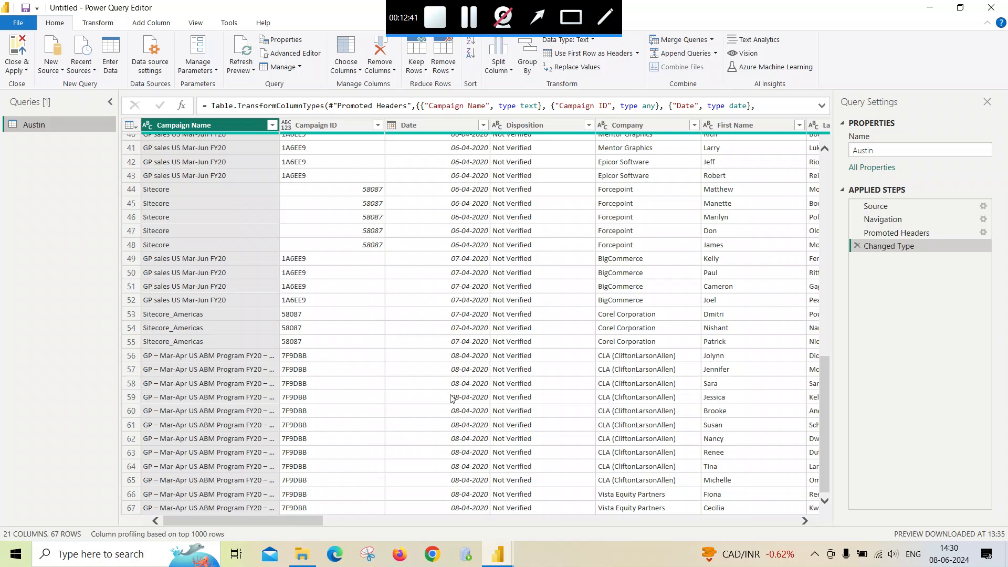
scroll(451, 399, "up", 13)
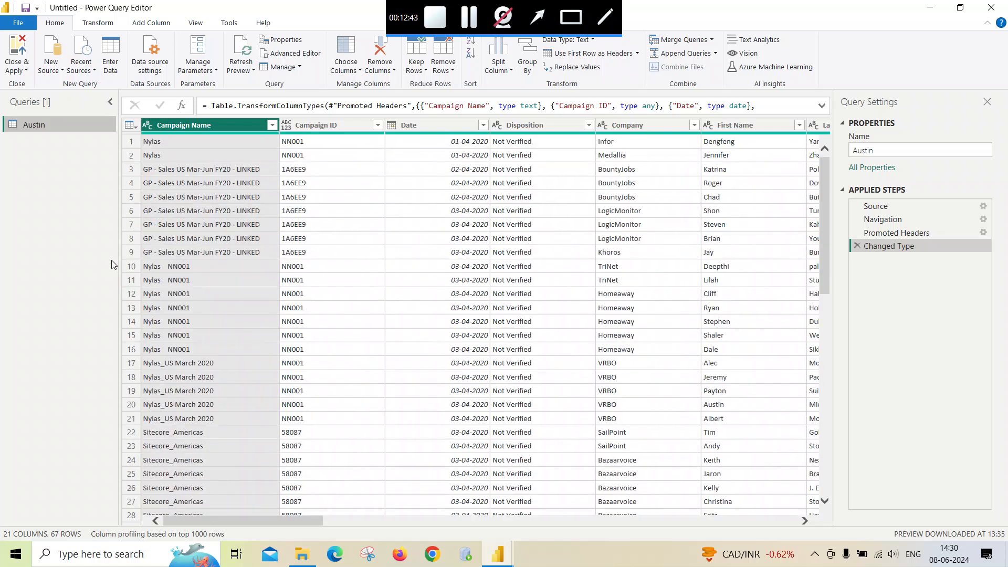
left_click(57, 69)
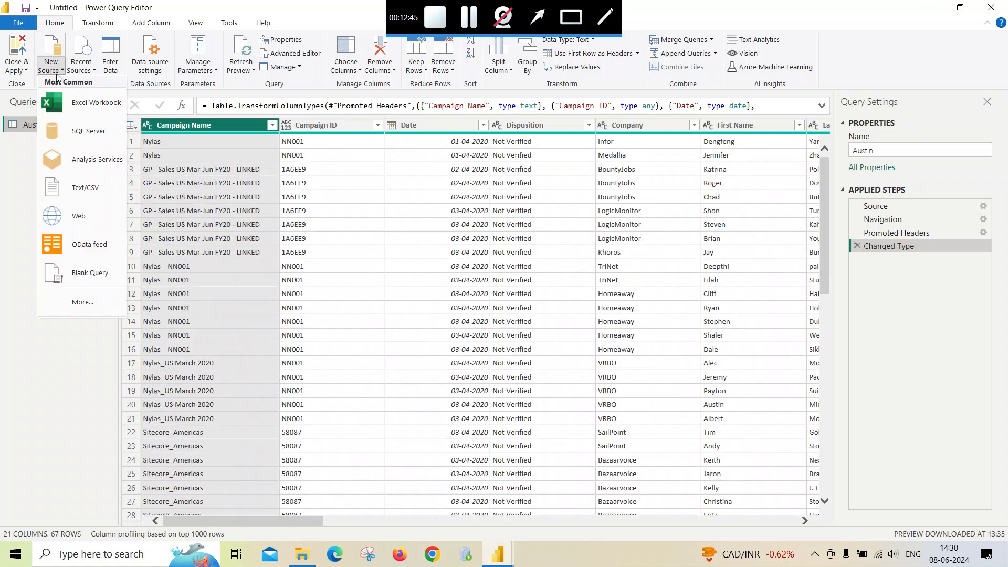
left_click(89, 196)
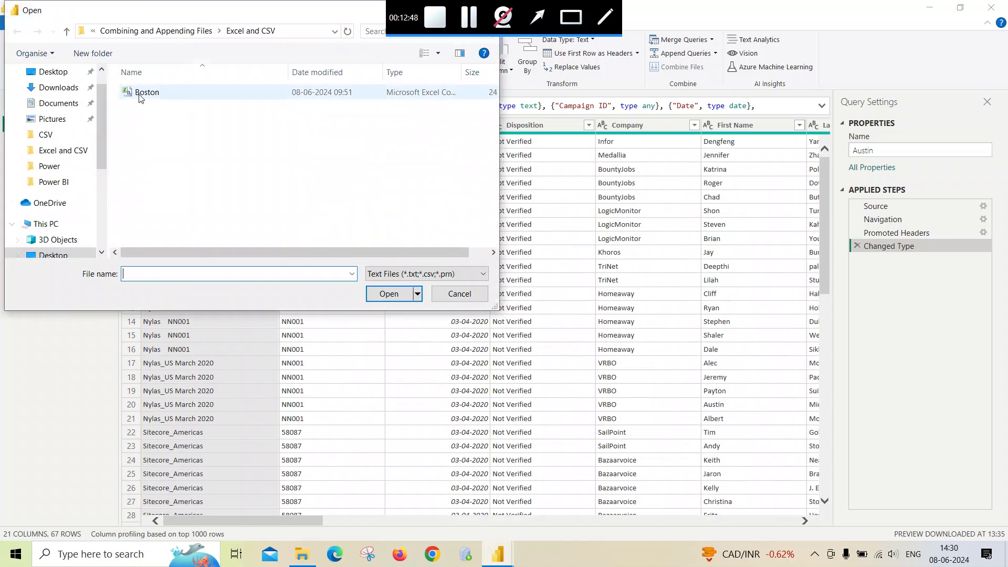
left_click(140, 95)
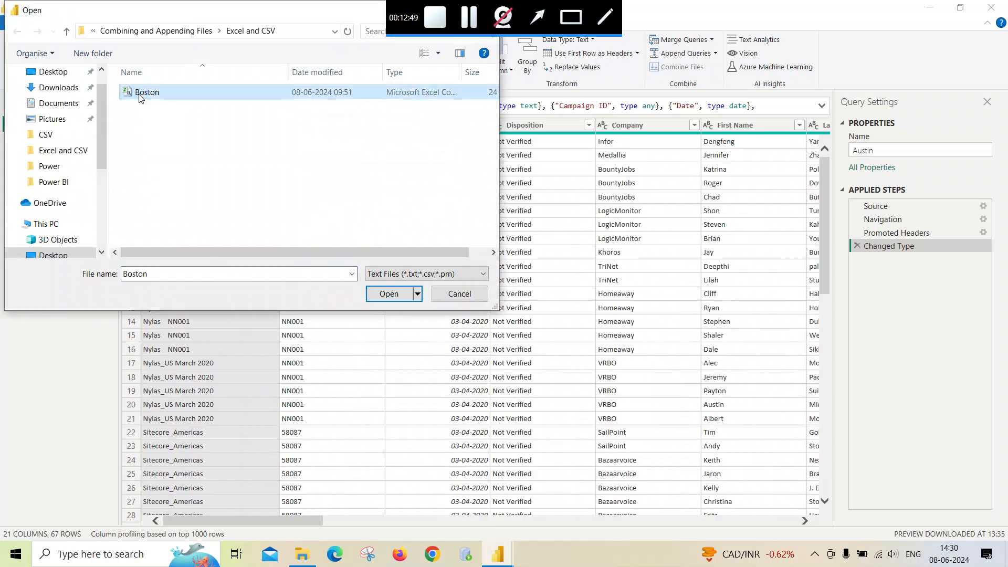
left_click(391, 295)
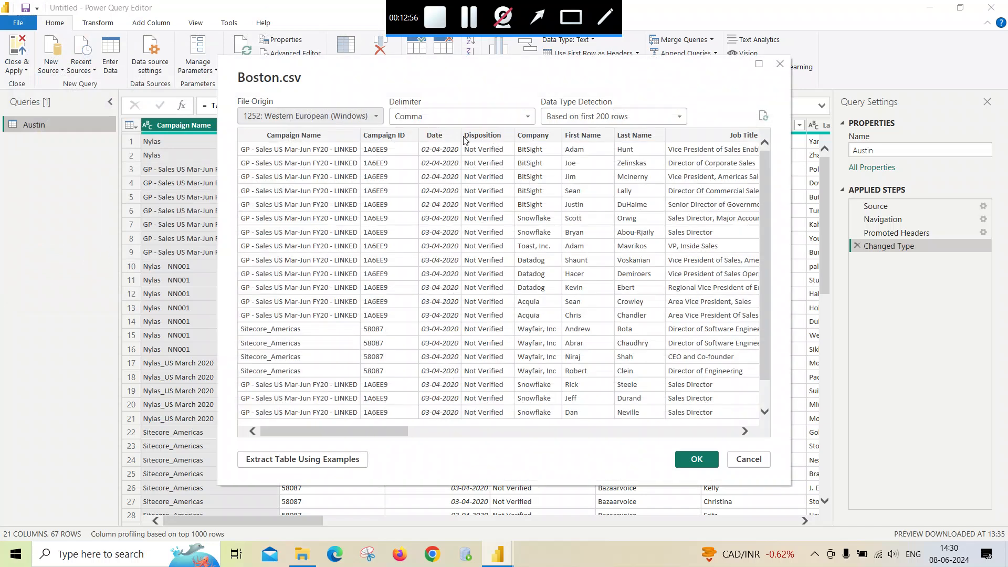
left_click_drag(403, 430, 619, 432)
left_click(693, 459)
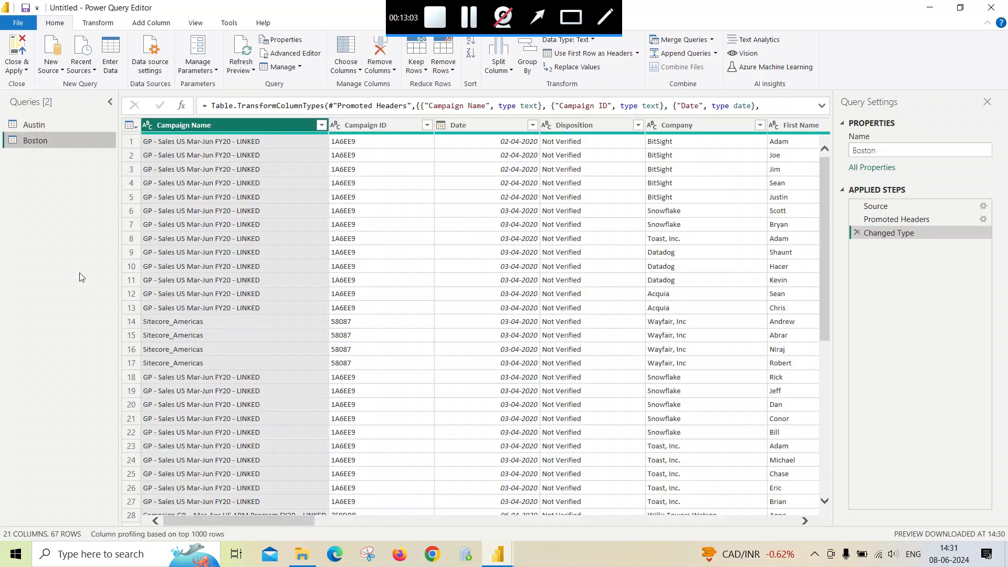
- Compare the Austin and Boston queries by switching between them and scrolling through their rows
left_click(35, 126)
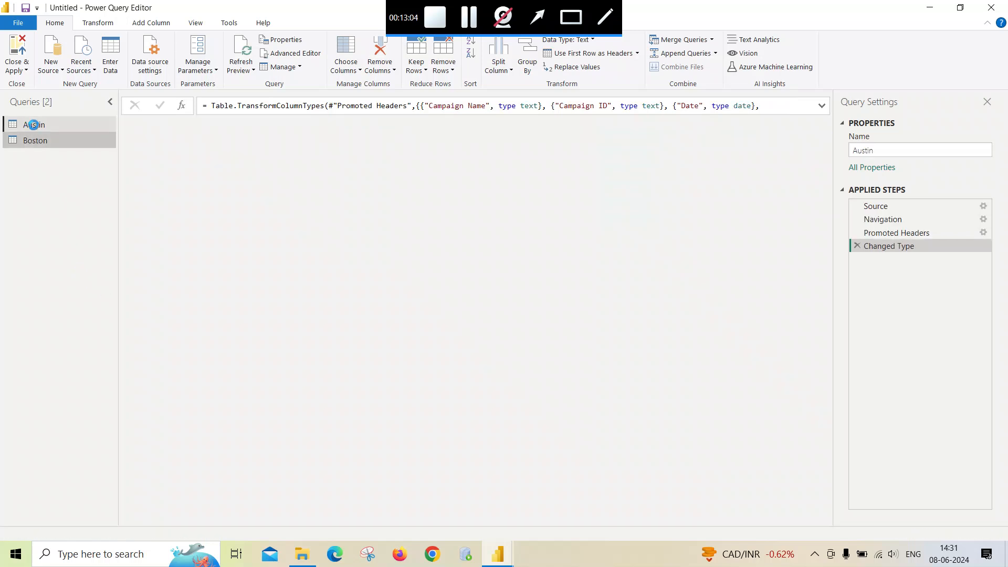
left_click(38, 144)
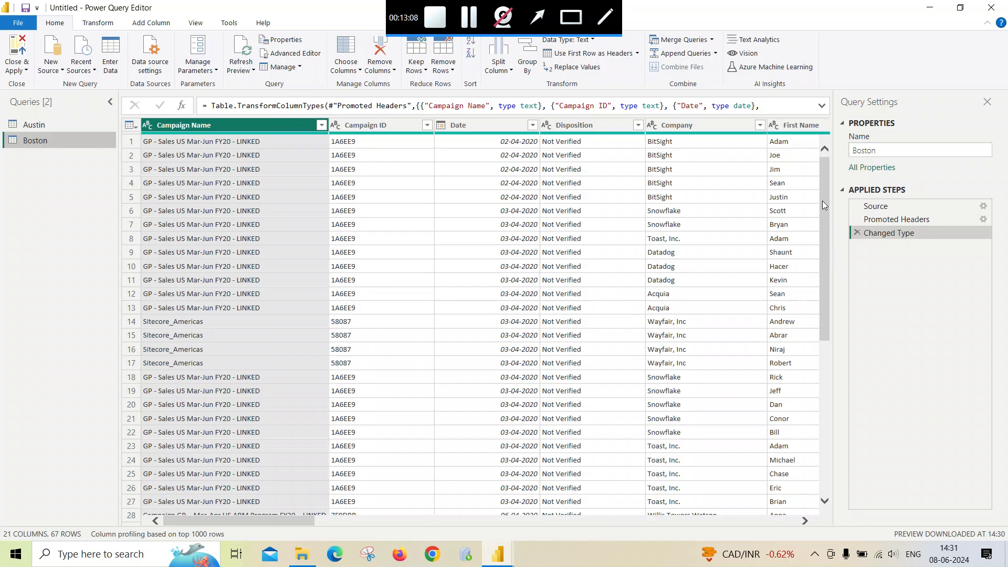
left_click(825, 394)
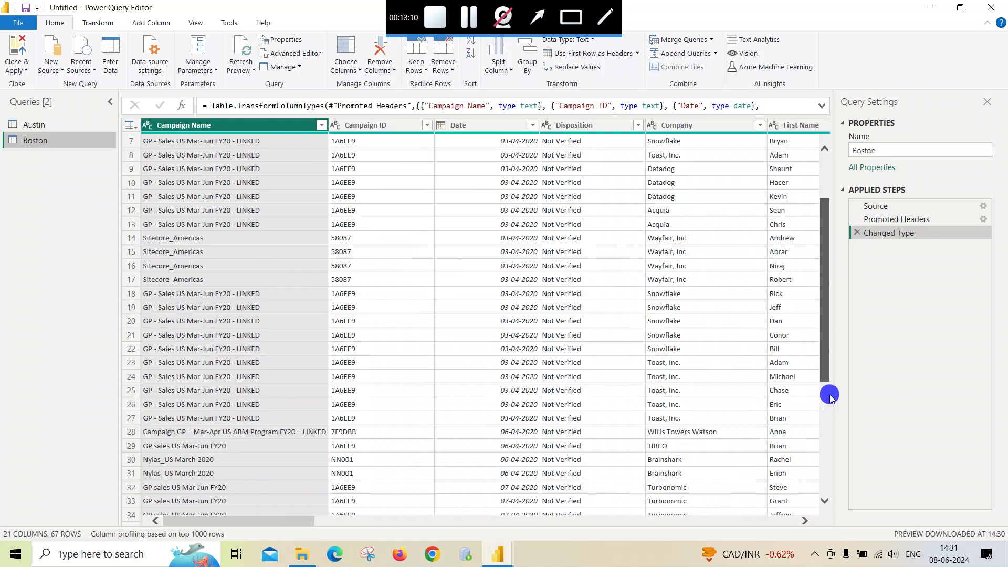
left_click(32, 124)
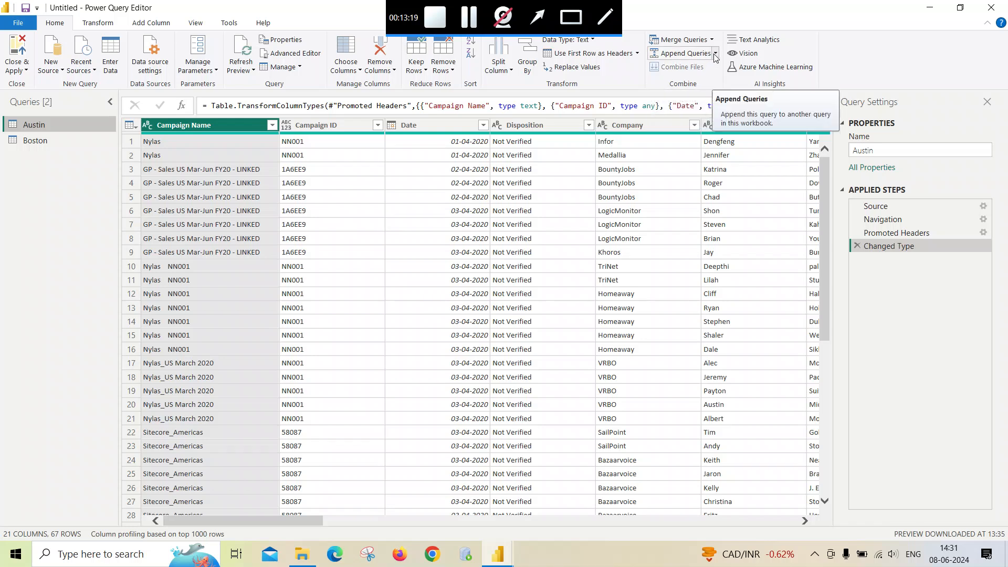
left_click(715, 55)
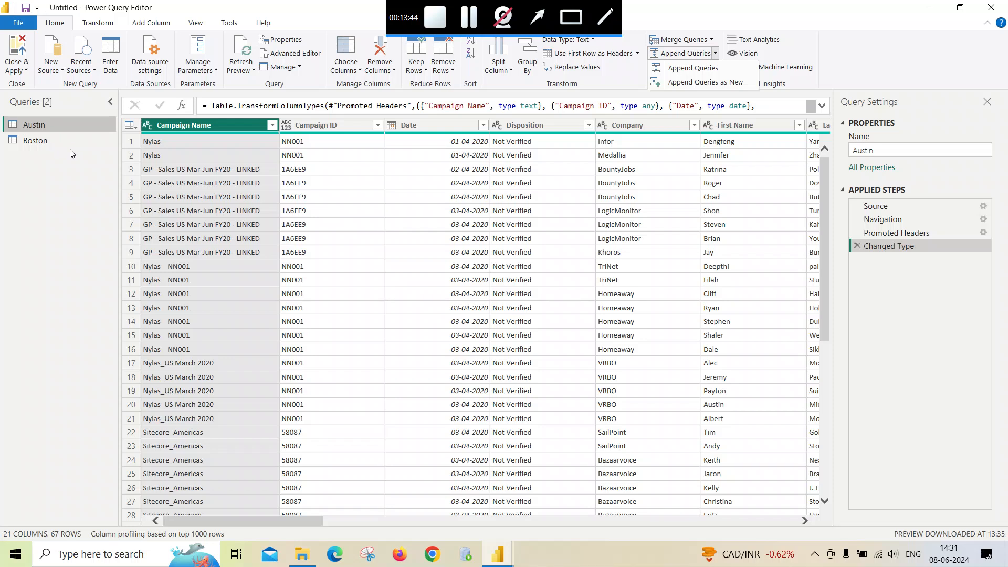
scroll(257, 252, "down", 6)
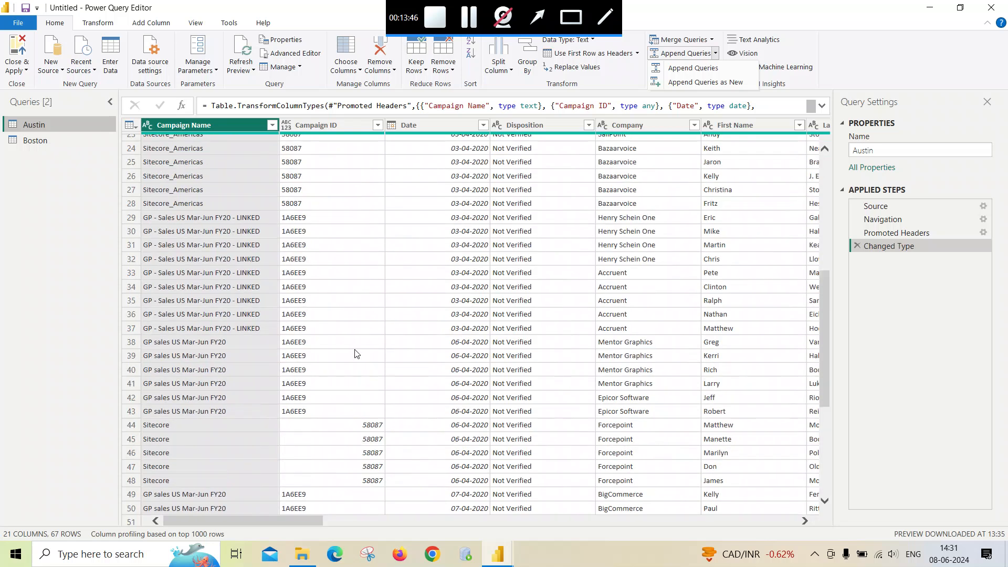
scroll(262, 375, "down", 5)
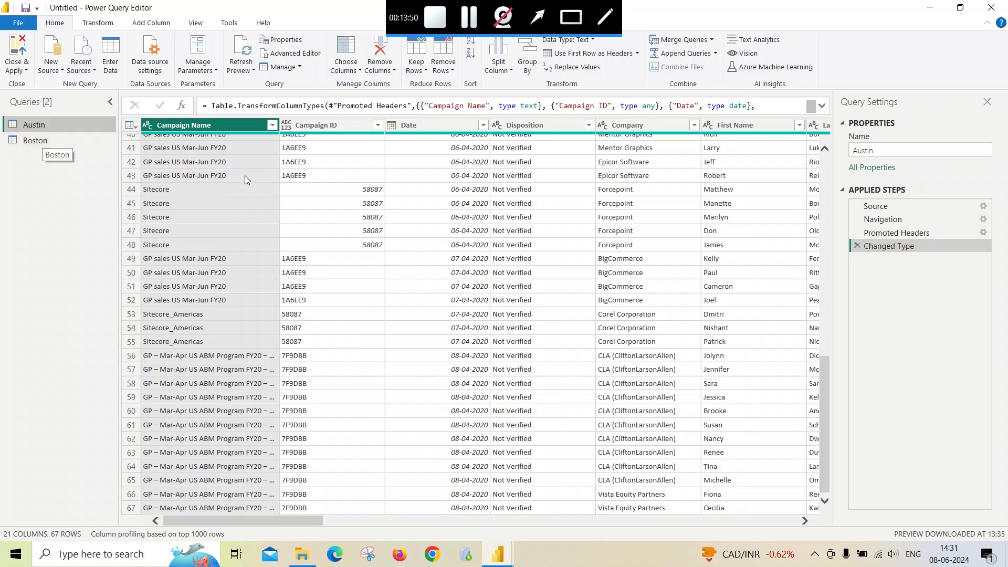
scroll(180, 283, "up", 5)
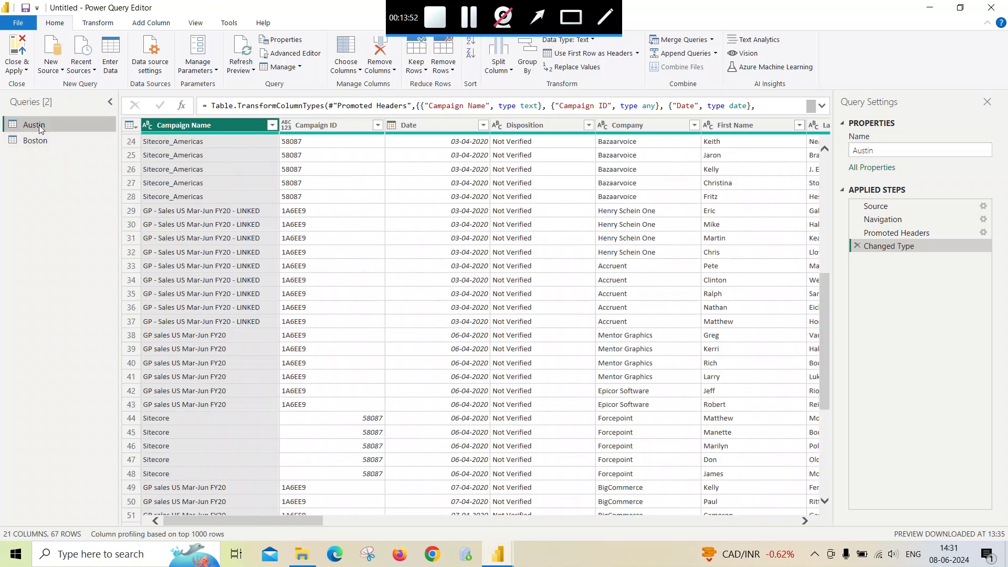
scroll(260, 228, "up", 8)
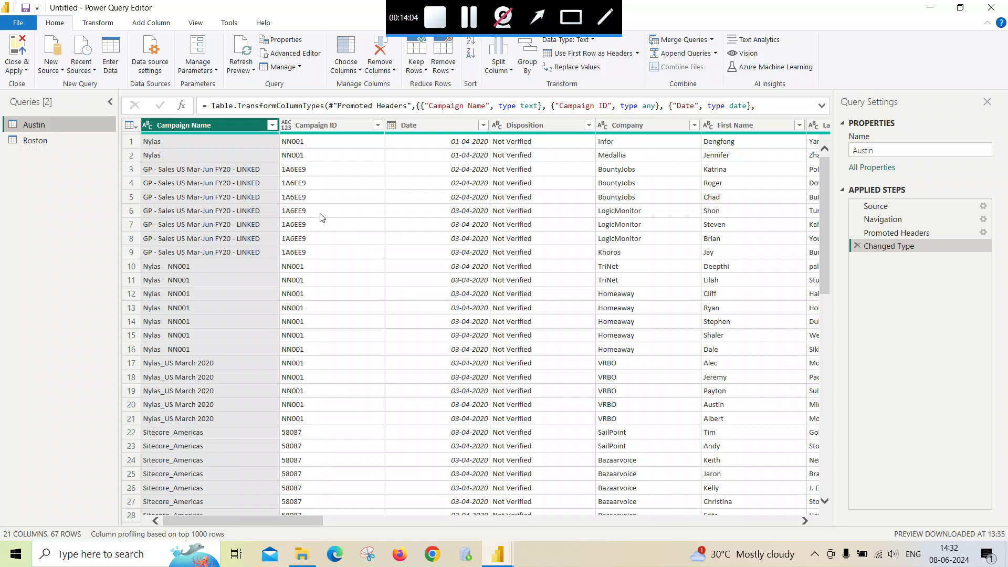
- Append the Austin and Boston queries as a new query, with Austin first and Boston second
left_click(717, 55)
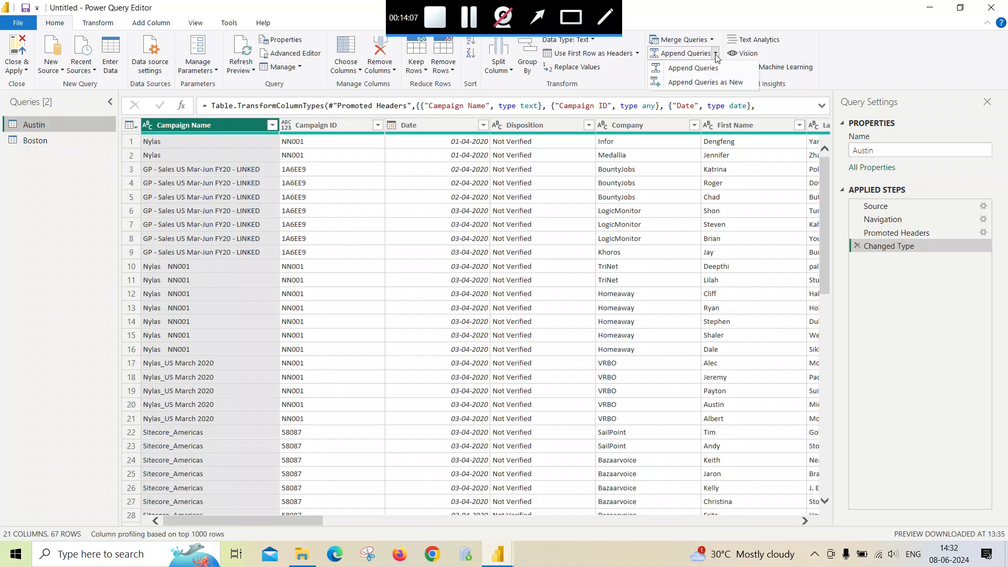
left_click(710, 83)
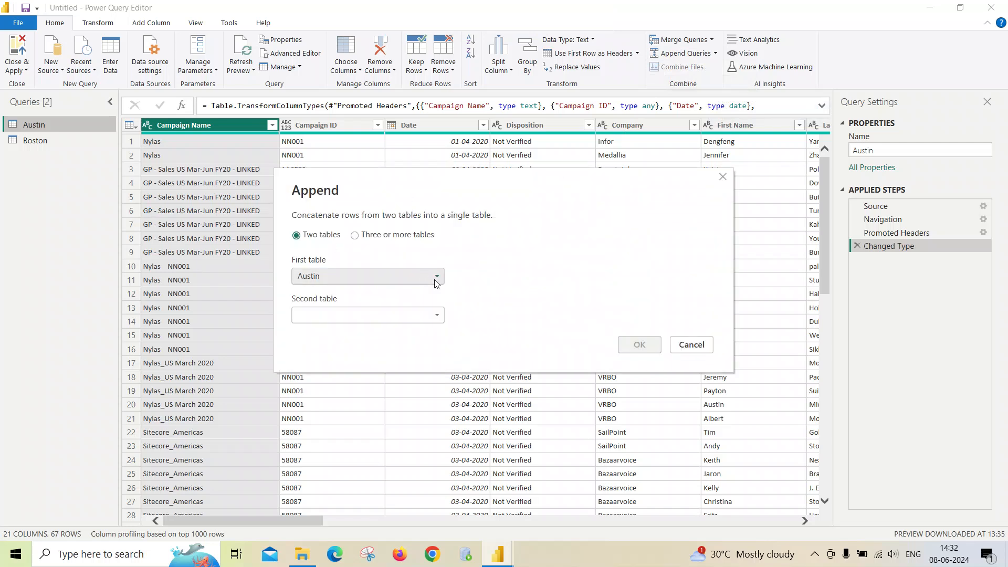
left_click(435, 316)
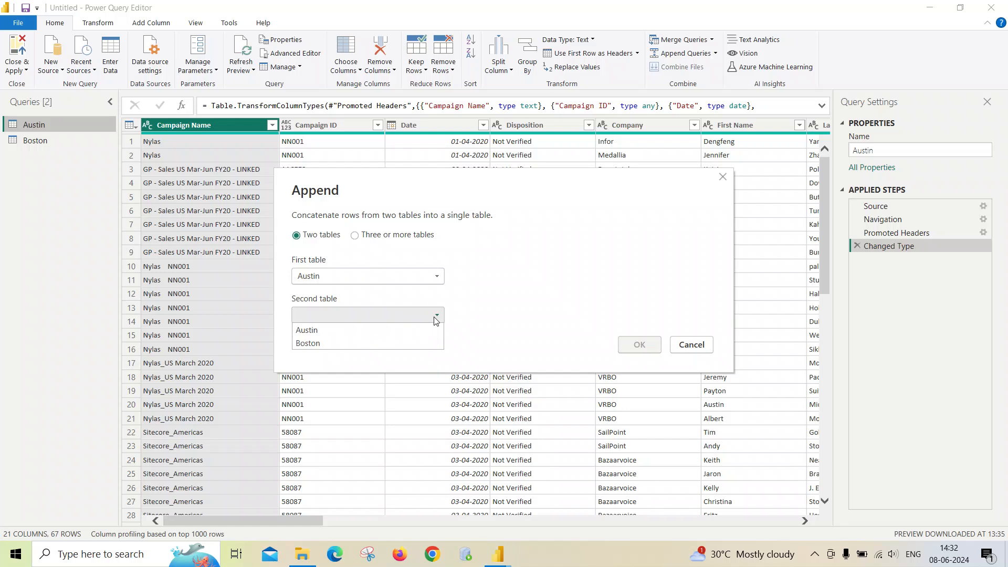
left_click(322, 344)
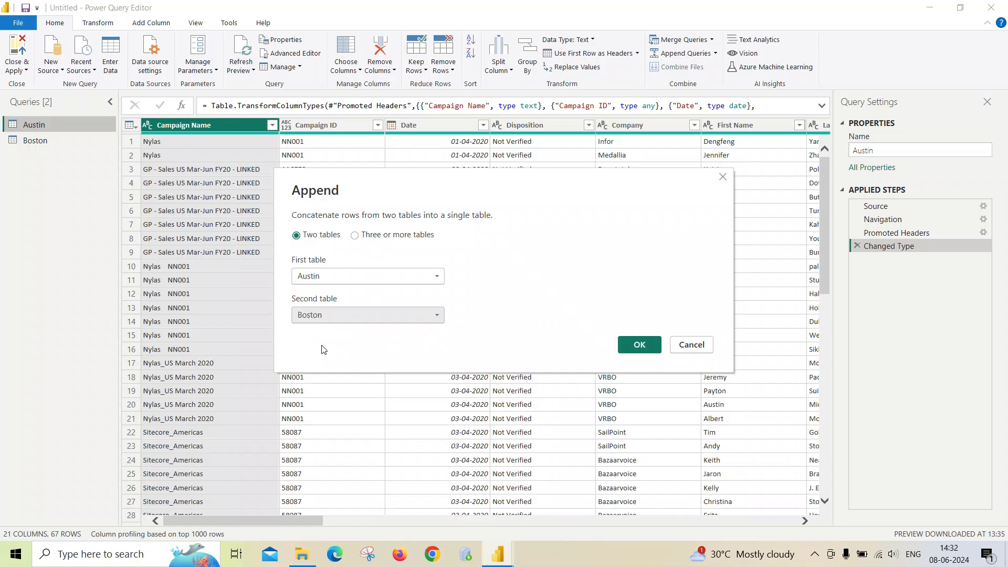
left_click(639, 344)
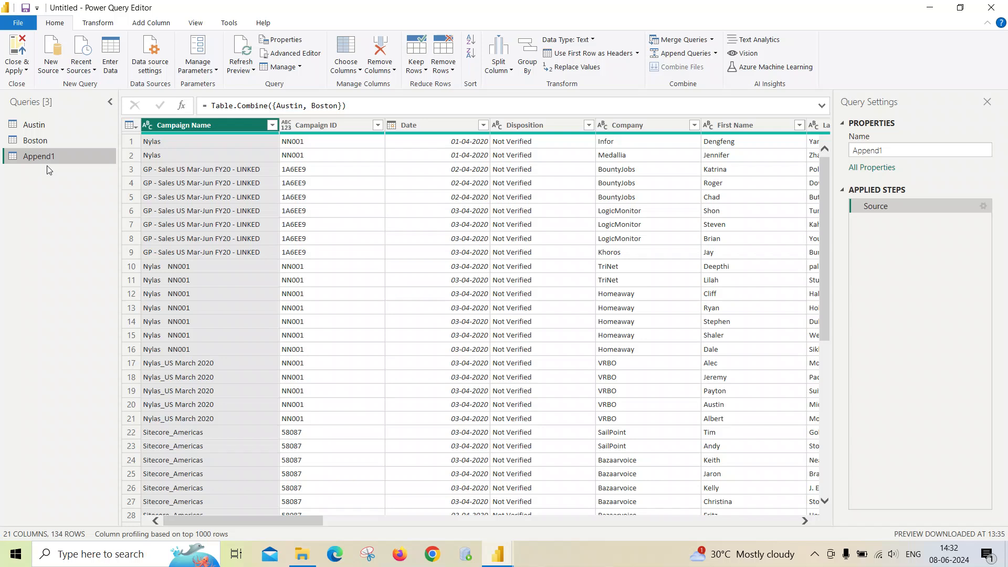
- Rename the appended query to USA Cities
scroll(353, 387, "down", 7)
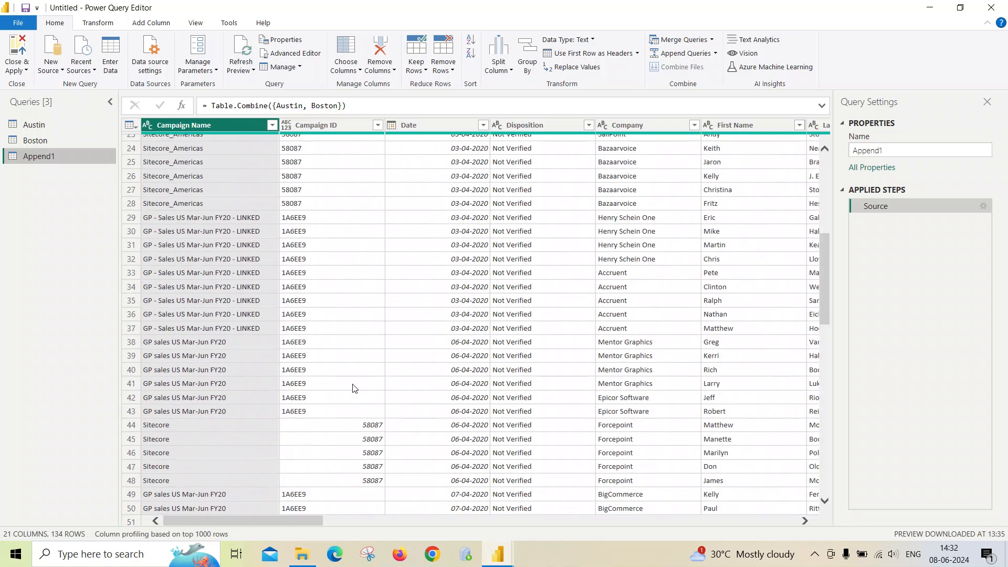
scroll(353, 386, "down", 8)
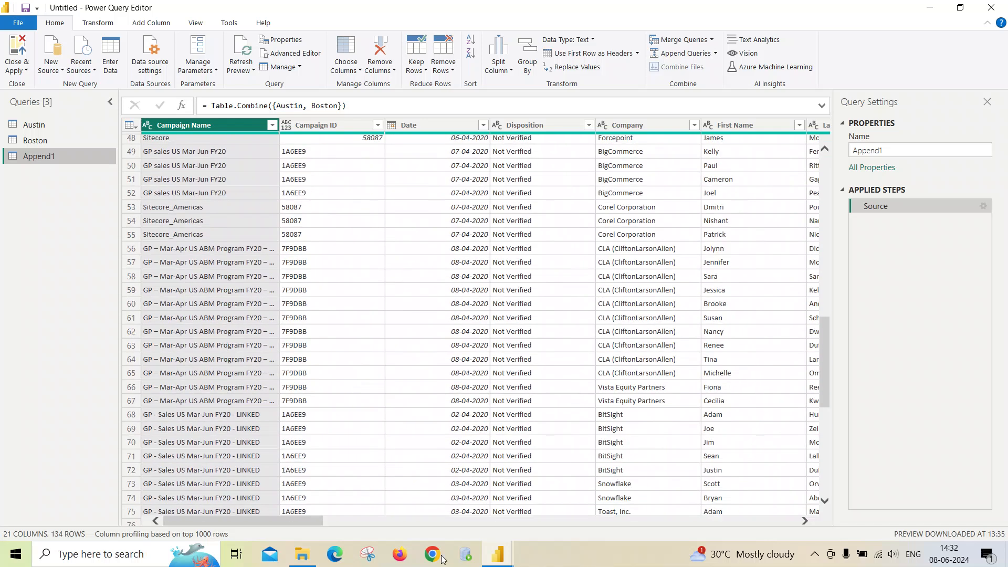
left_click_drag(310, 523, 576, 515)
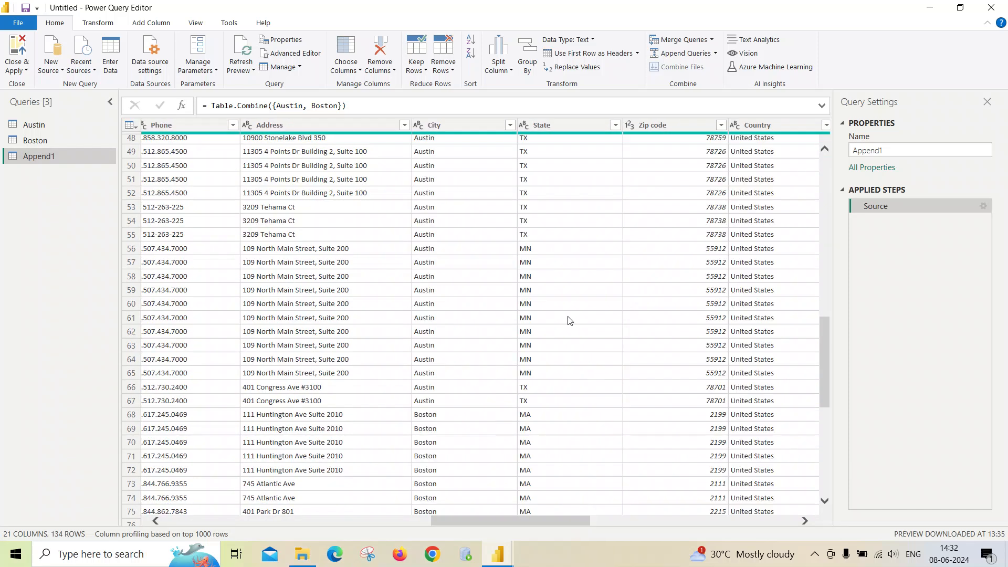
scroll(486, 355, "down", 20)
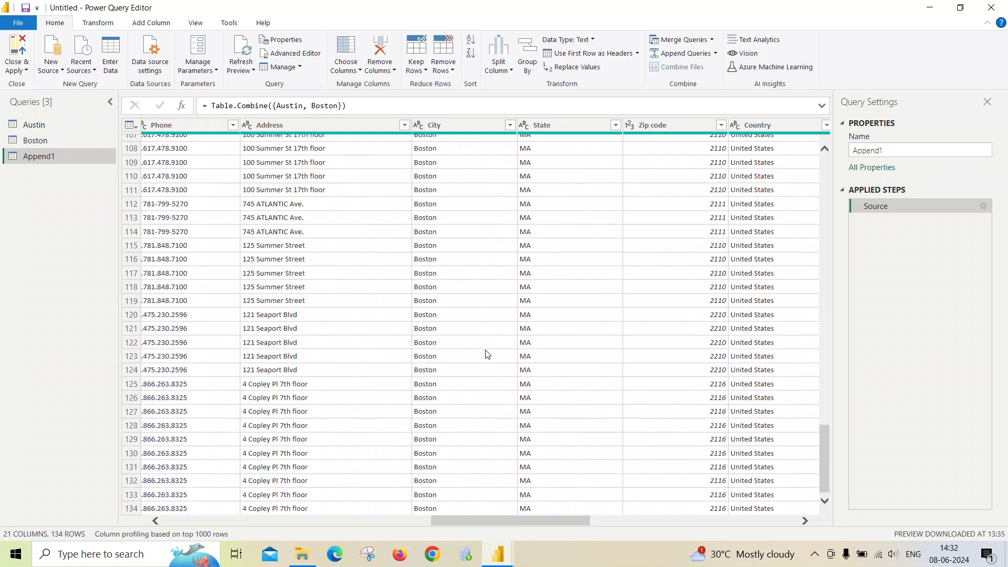
scroll(487, 355, "up", 20)
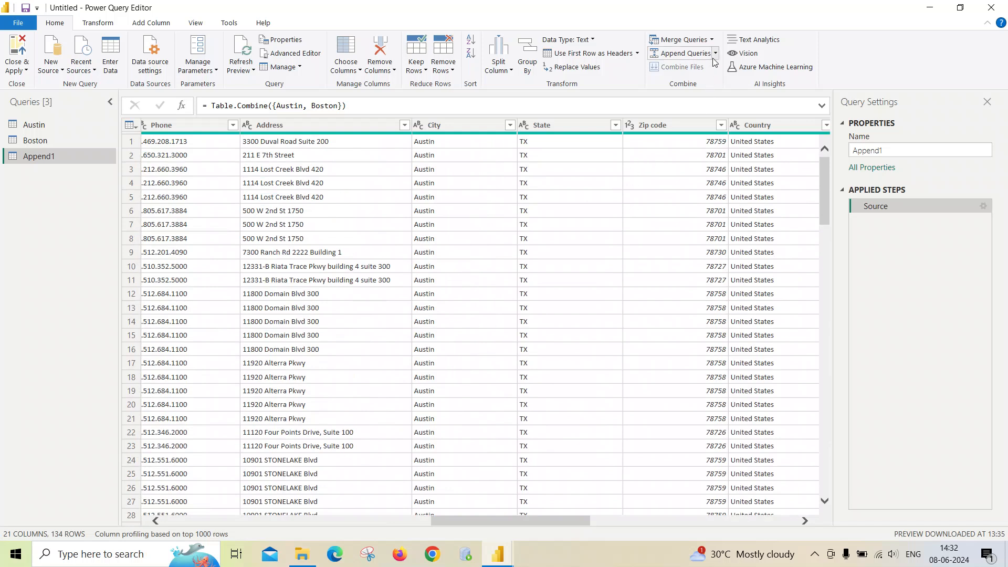
double_click(876, 150)
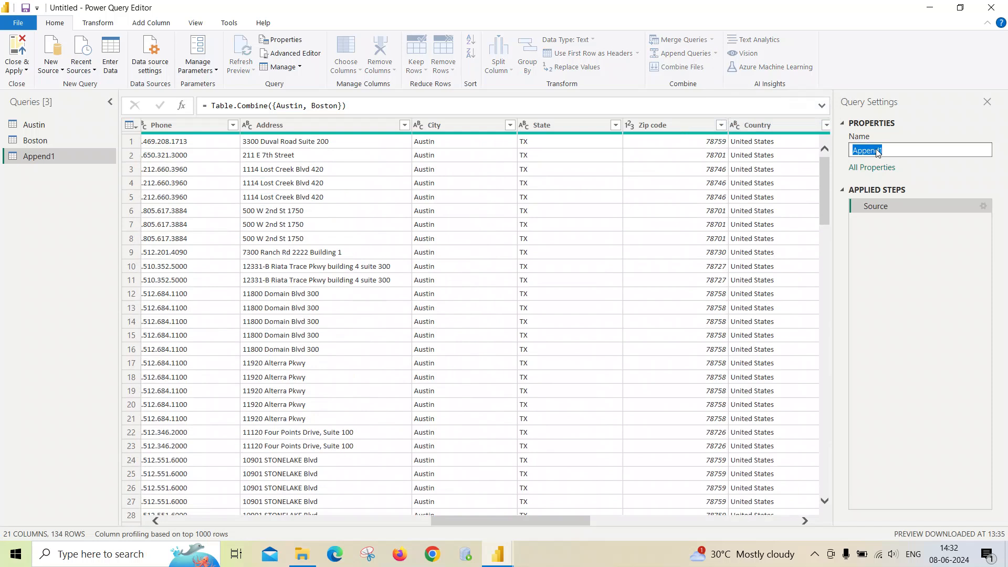
type("USA Cities")
key("Return")
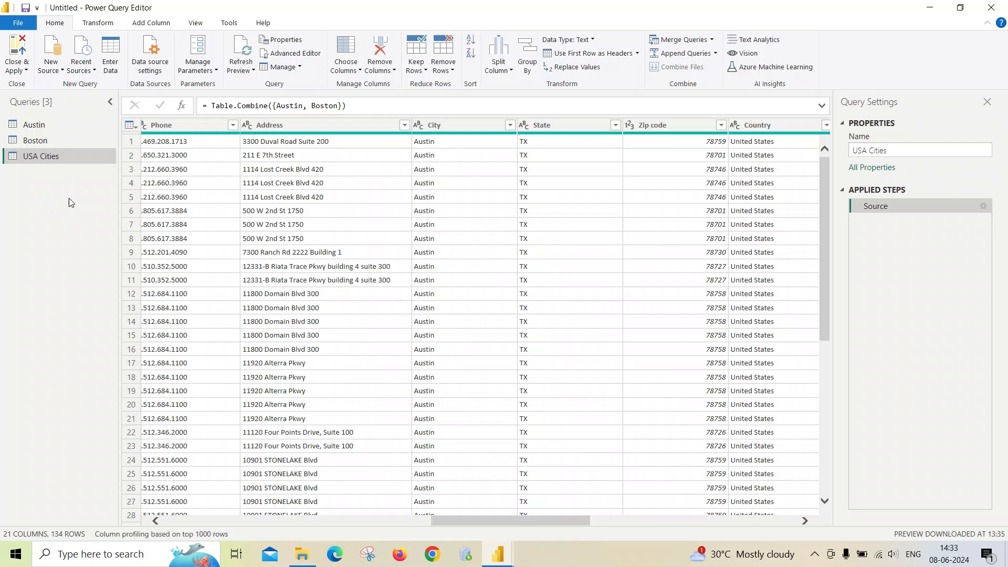
scroll(535, 363, "down", 7)
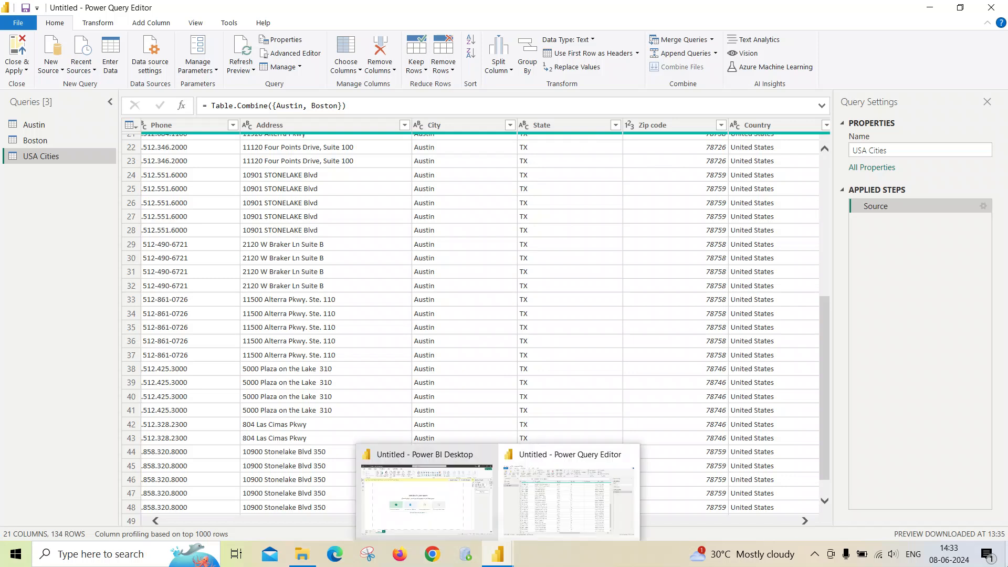
left_click(1005, 557)
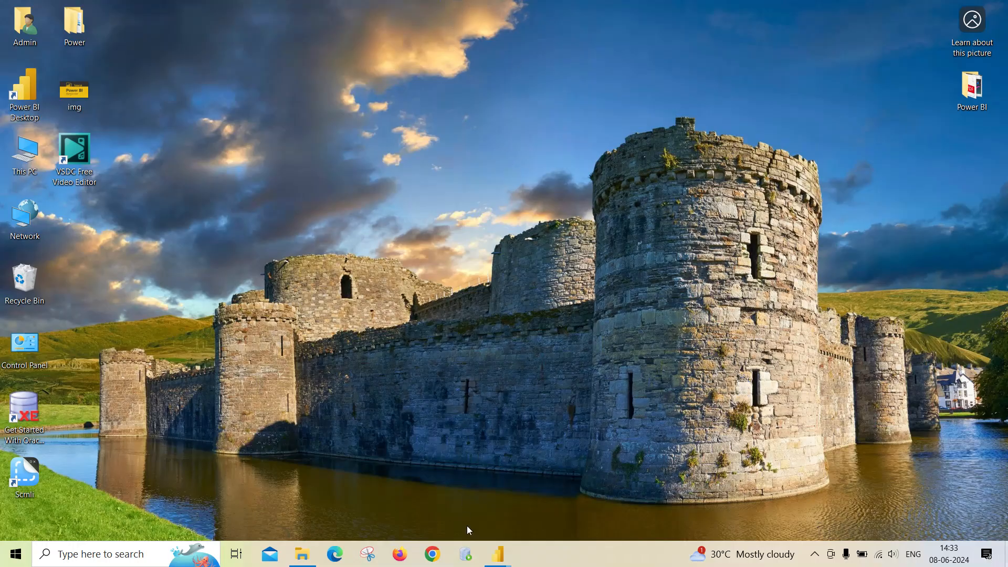
mouse_move(498, 554)
left_click(525, 512)
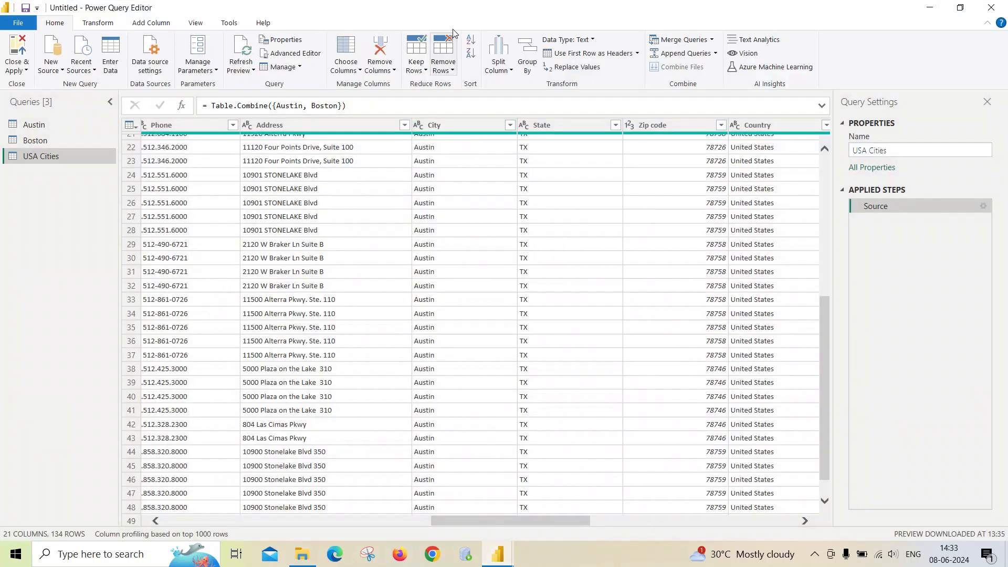
mouse_move(512, 555)
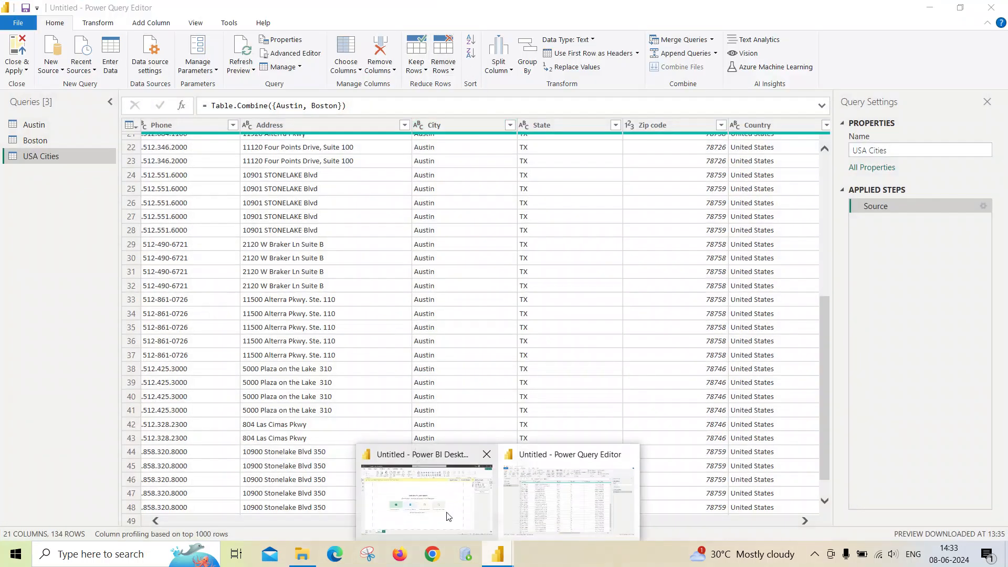
left_click(557, 504)
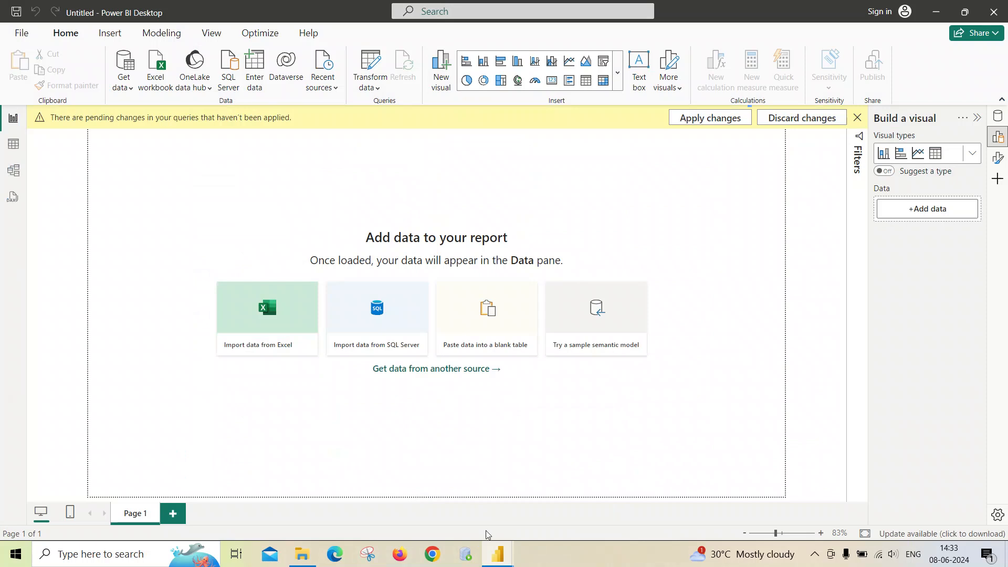
left_click(566, 514)
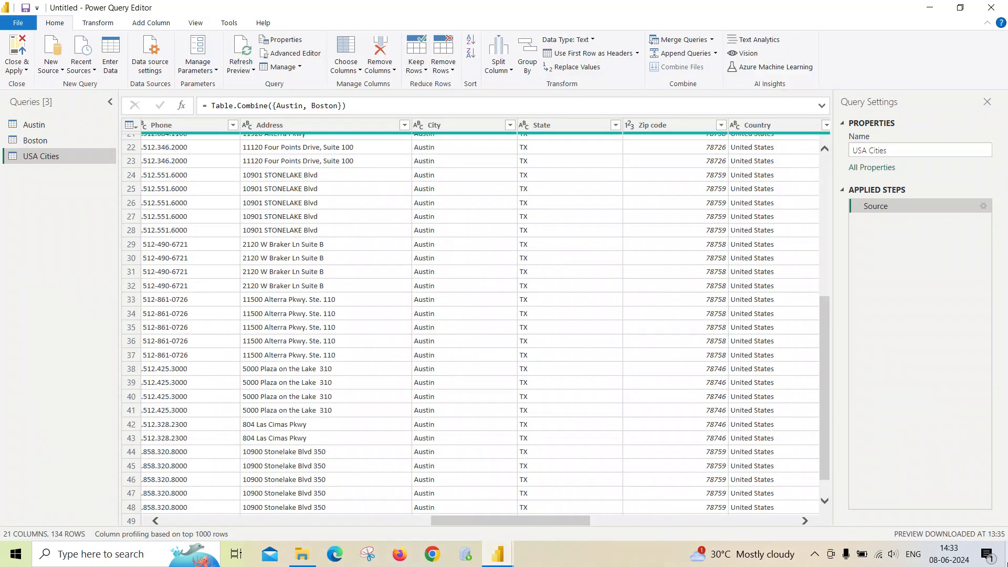
left_click(929, 7)
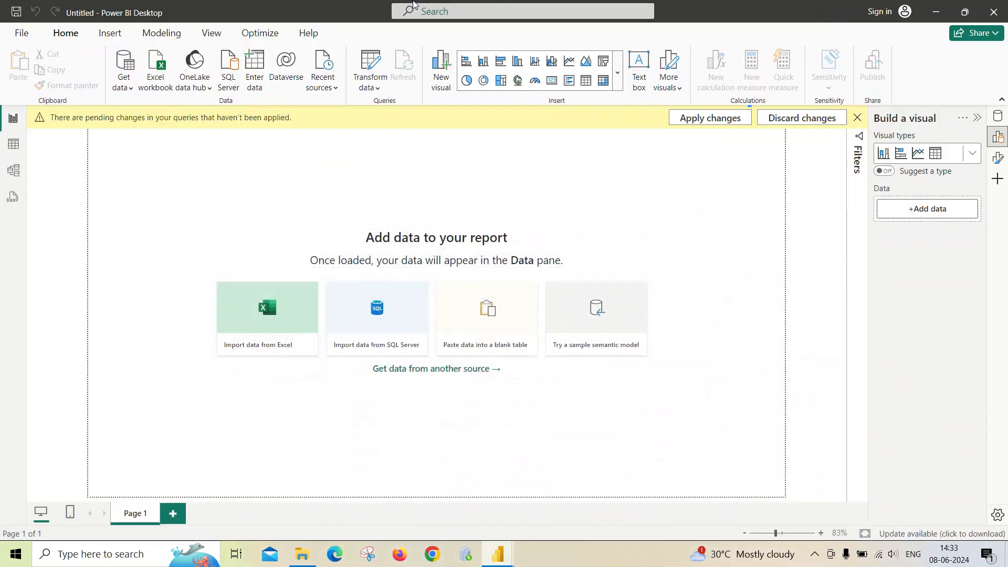
left_click(935, 12)
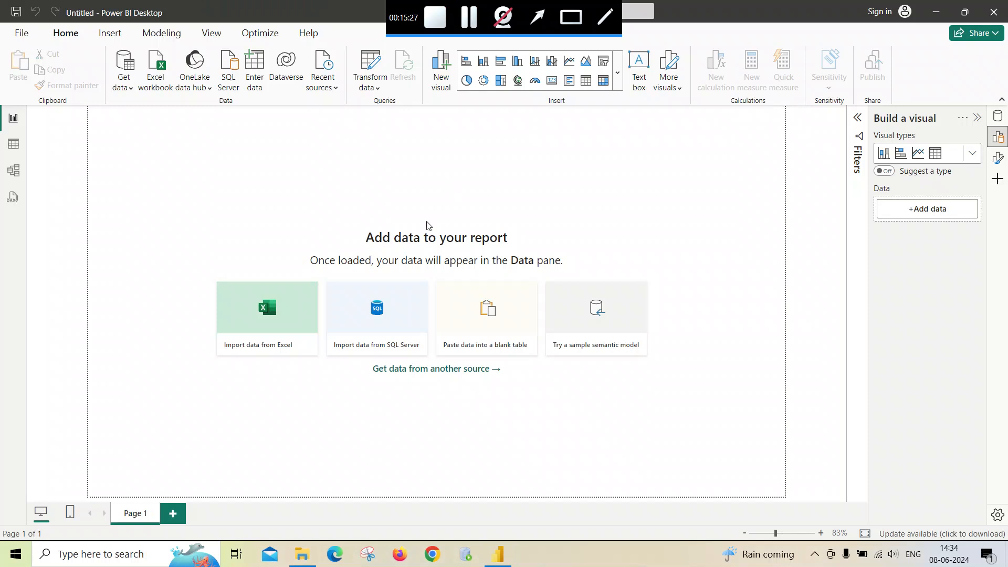
- Browse in File Explorer to the Multiple sheet in one excel folder to see its file
left_click(302, 554)
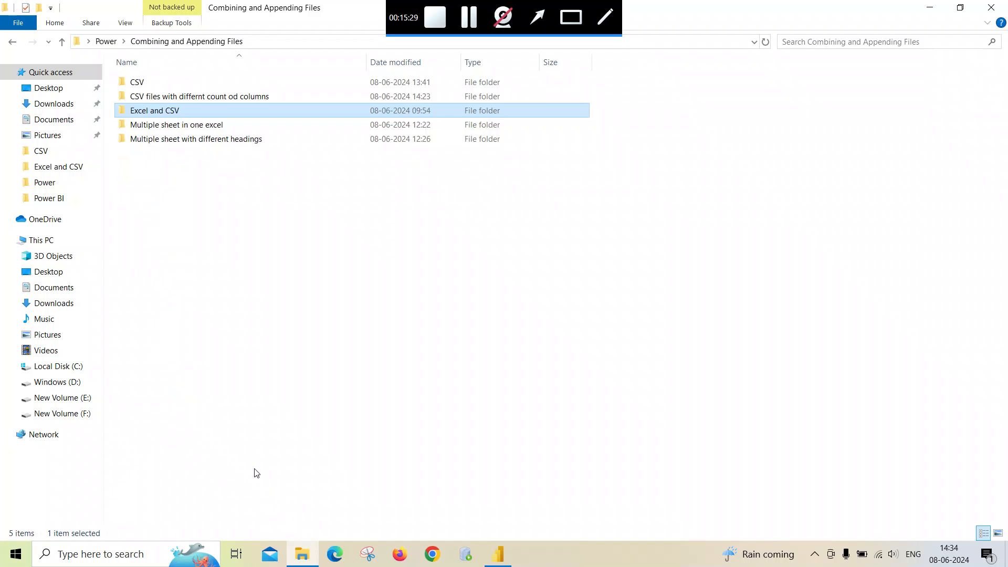
double_click(164, 127)
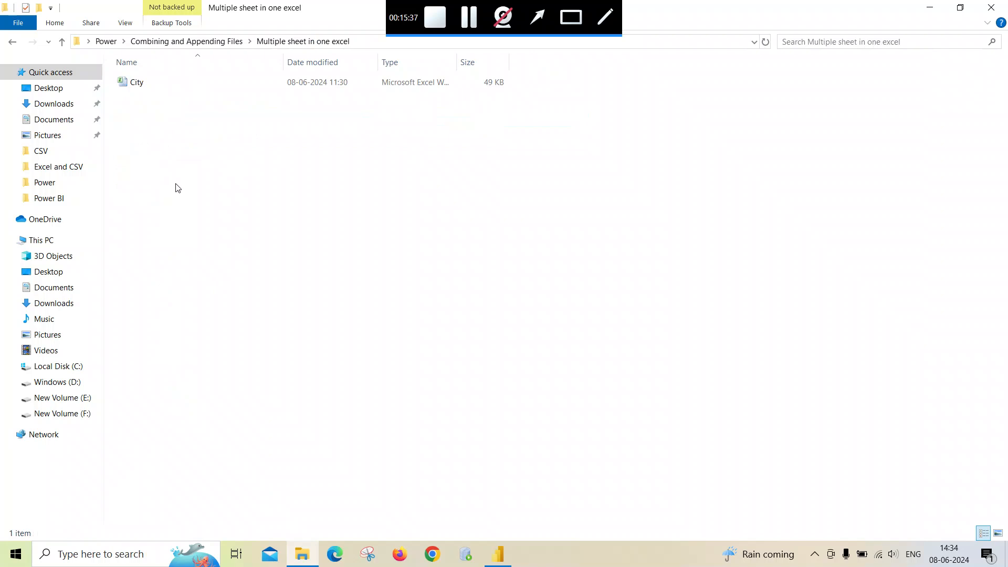
left_click(498, 554)
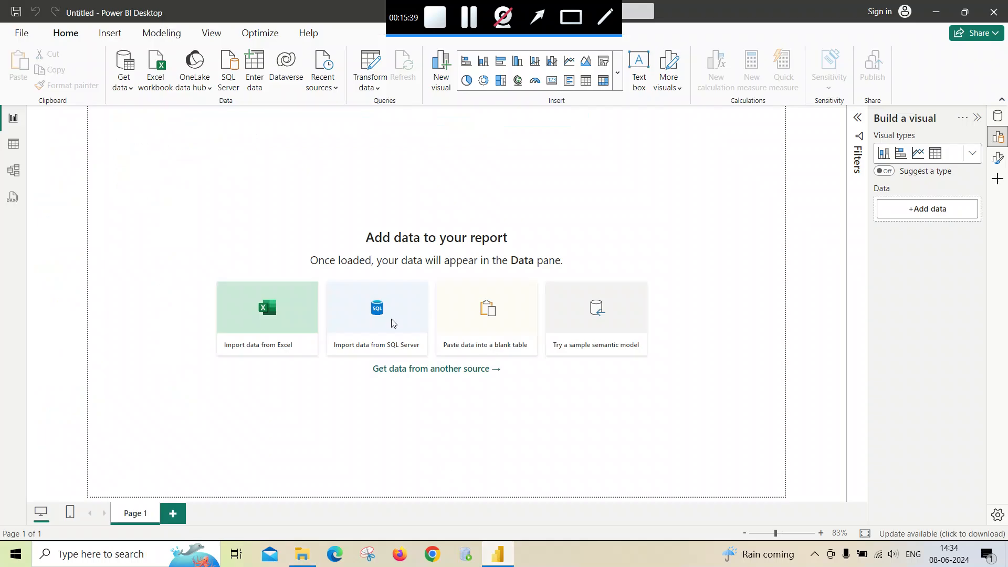
- Import the Austin, Boston, Chicago and Denver sheets from City.xlsx in the Multiple sheet in one excel folder for transformation
left_click(123, 84)
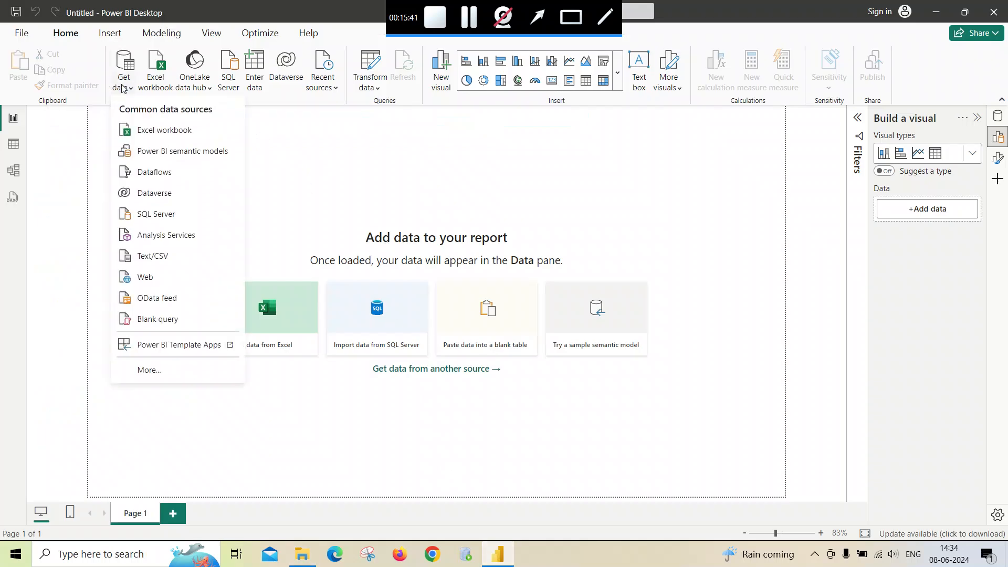
left_click(156, 133)
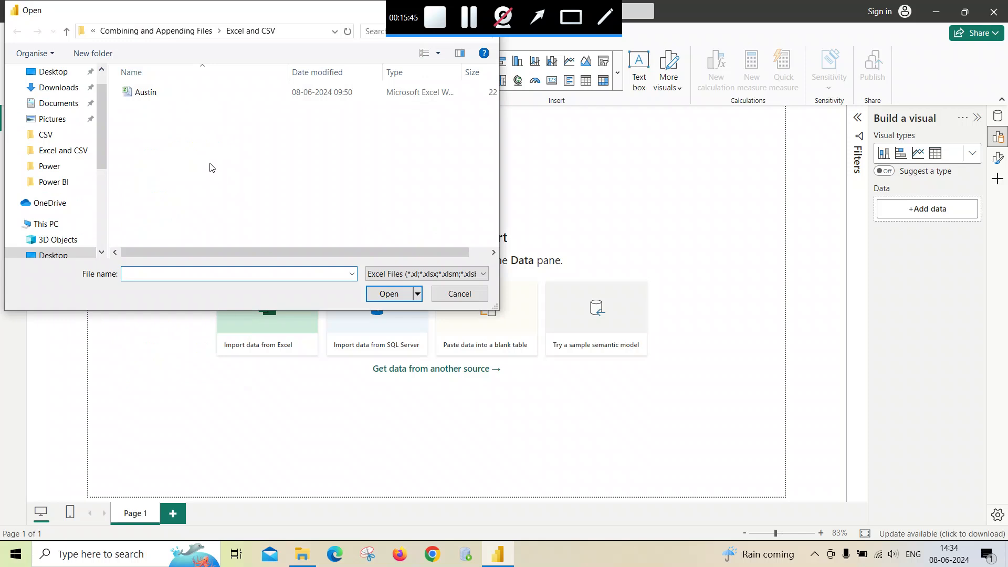
left_click(189, 35)
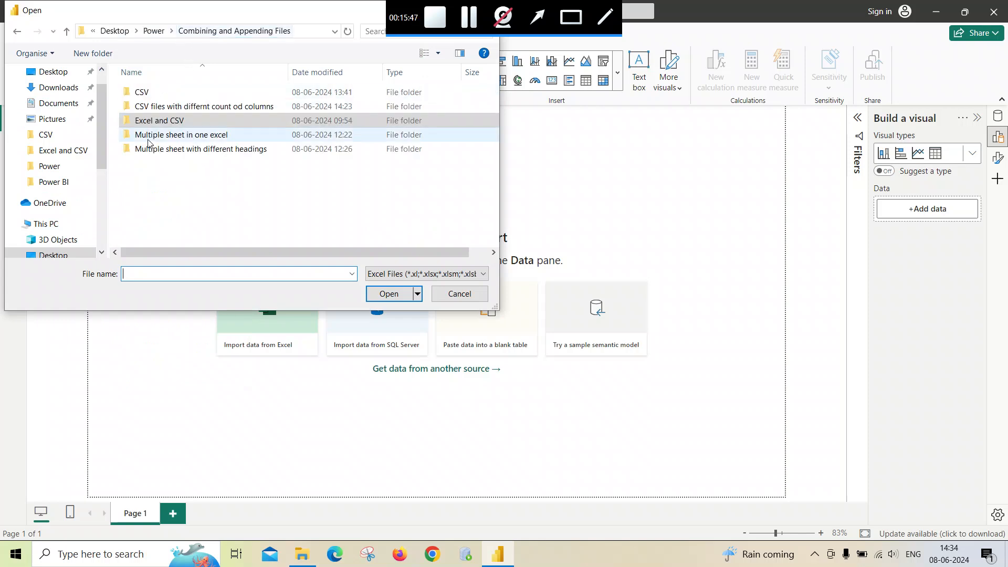
double_click(153, 134)
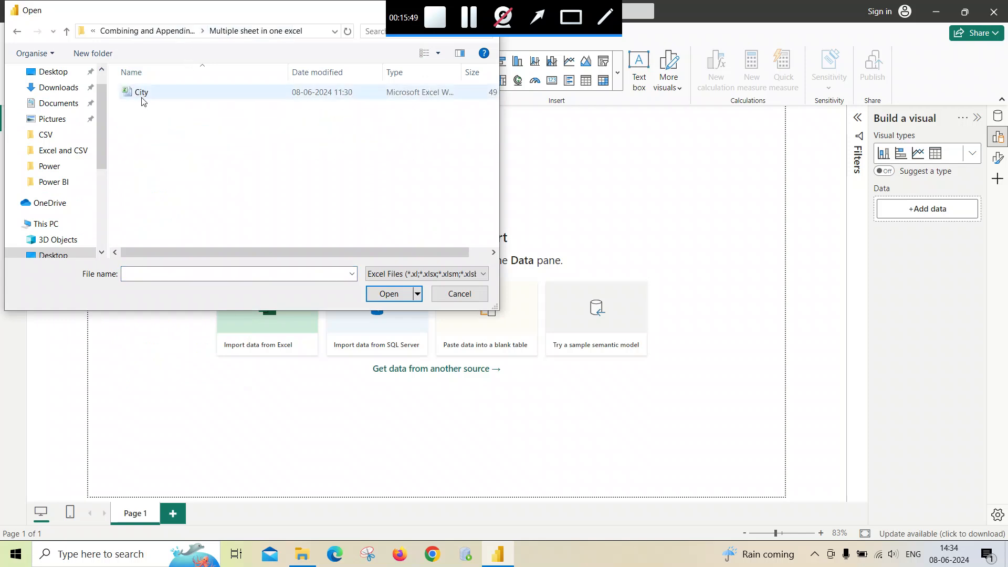
double_click(140, 93)
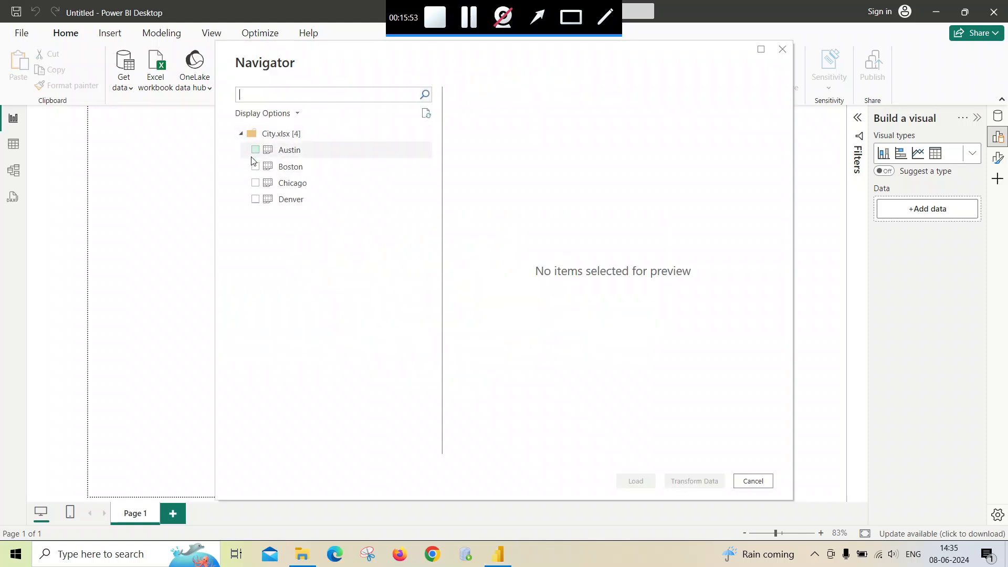
left_click(255, 150)
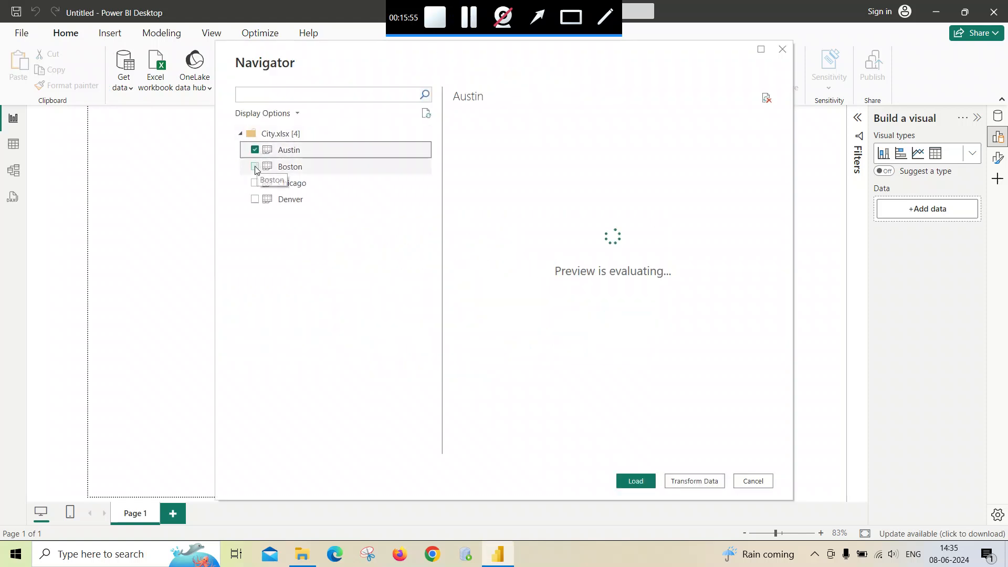
left_click(256, 167)
left_click(255, 183)
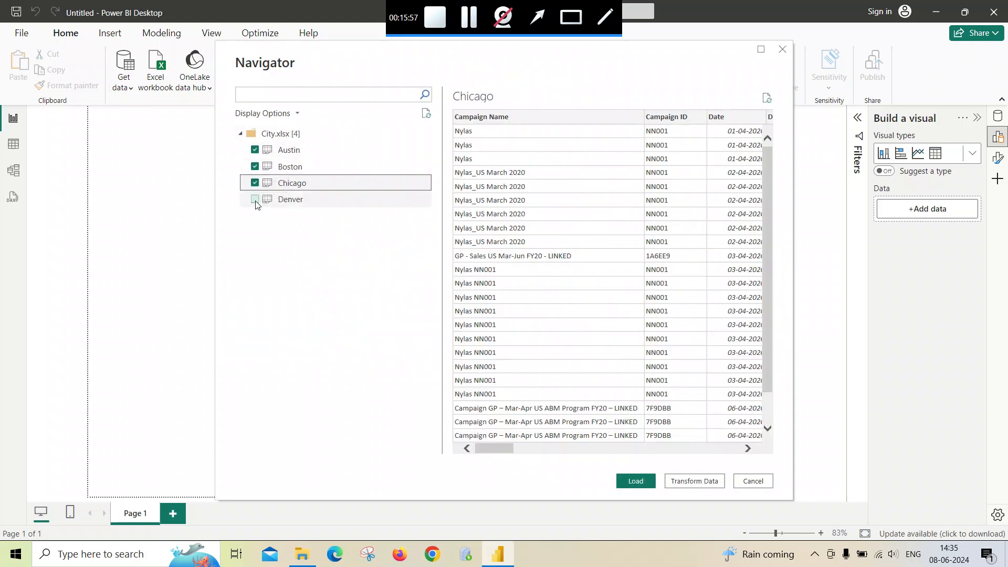
left_click(256, 200)
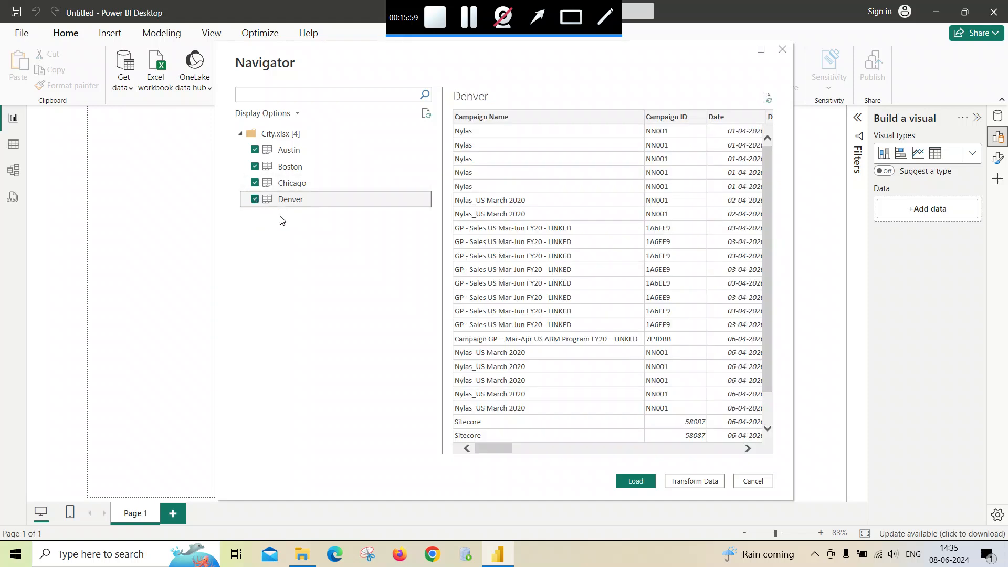
left_click(695, 483)
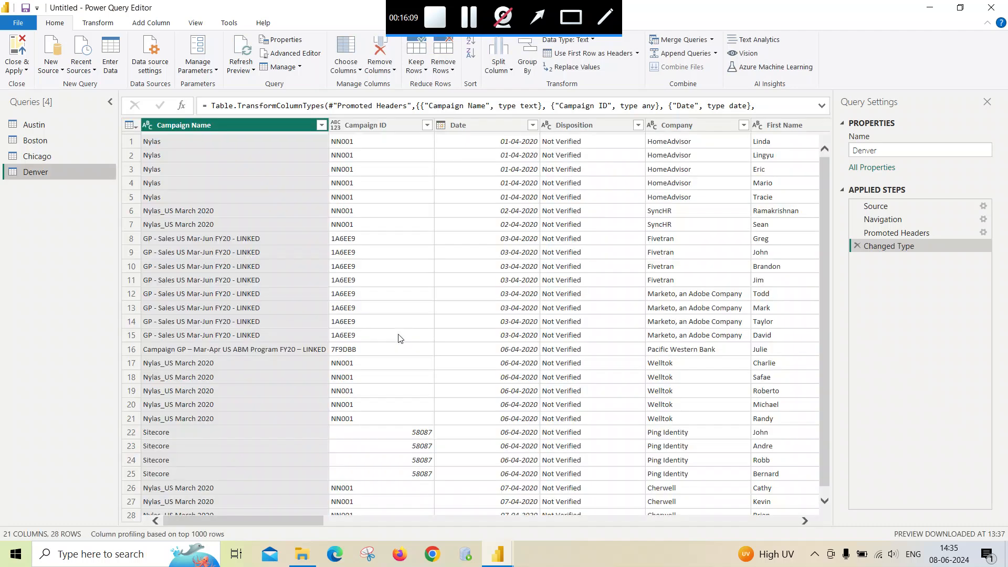
- Append the Austin, Boston, Chicago and Denver queries together as a new query using the three-or-more-tables option
left_click(33, 125)
left_click(35, 140)
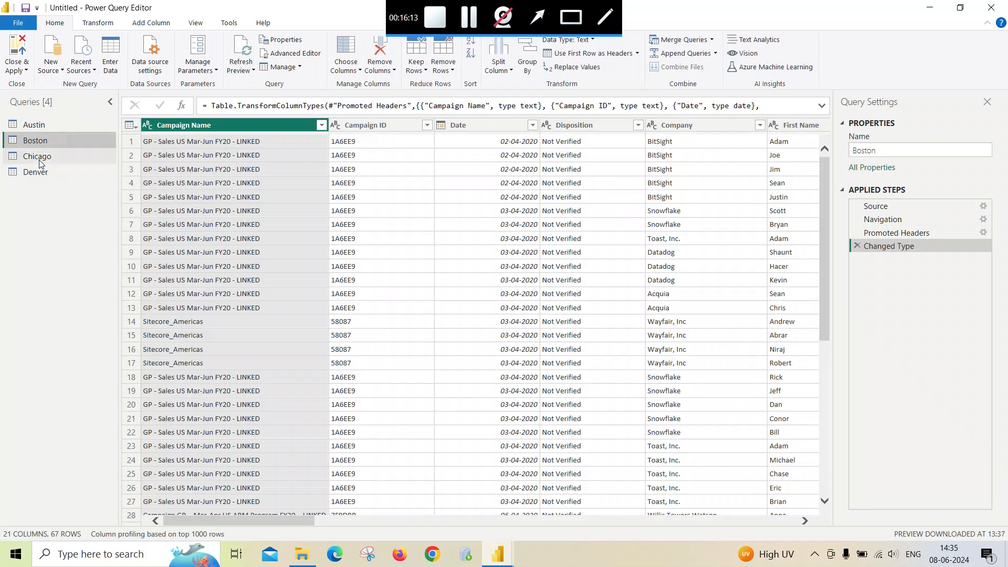
left_click(38, 157)
left_click(39, 173)
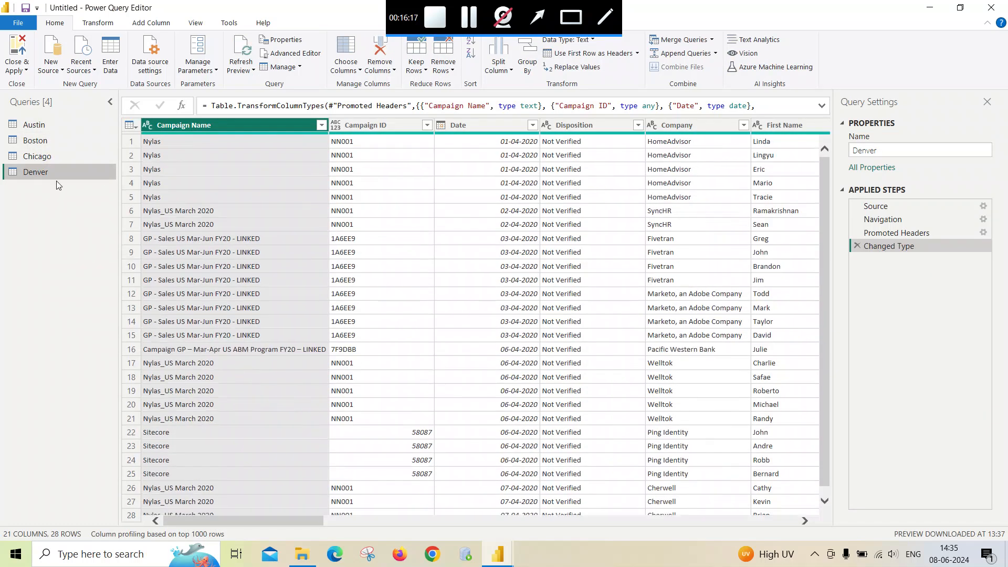
left_click(32, 125)
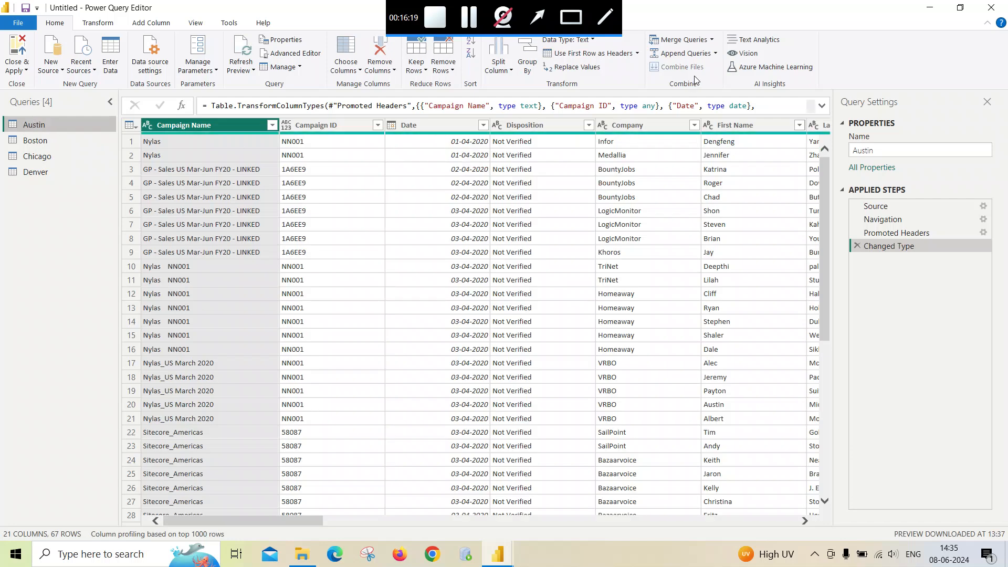
left_click(716, 54)
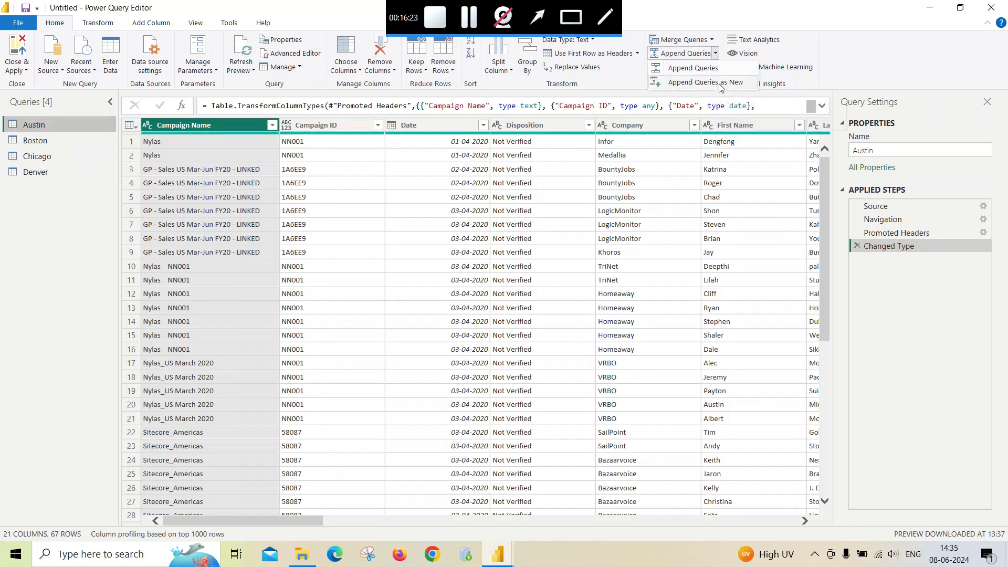
left_click(720, 84)
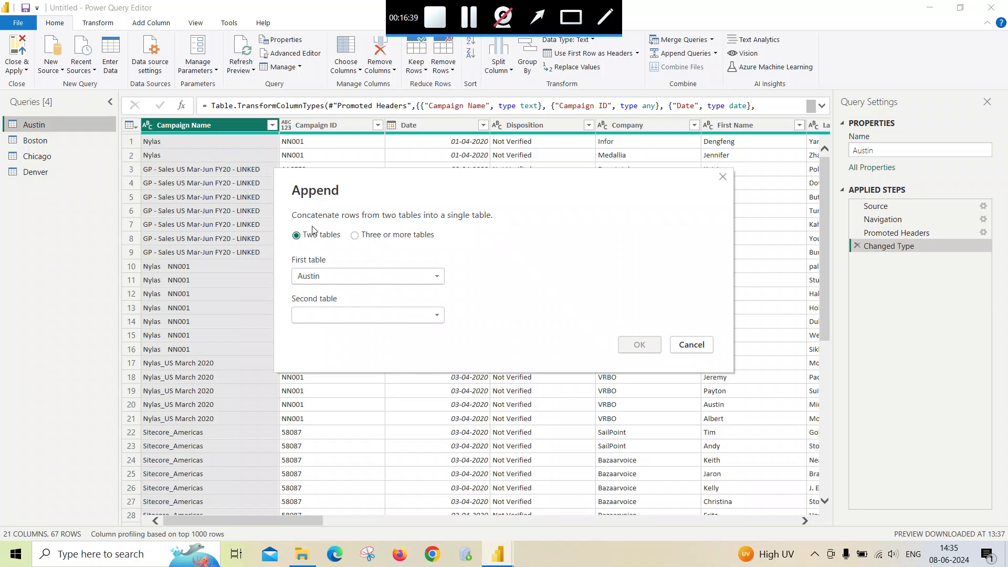
left_click(355, 240)
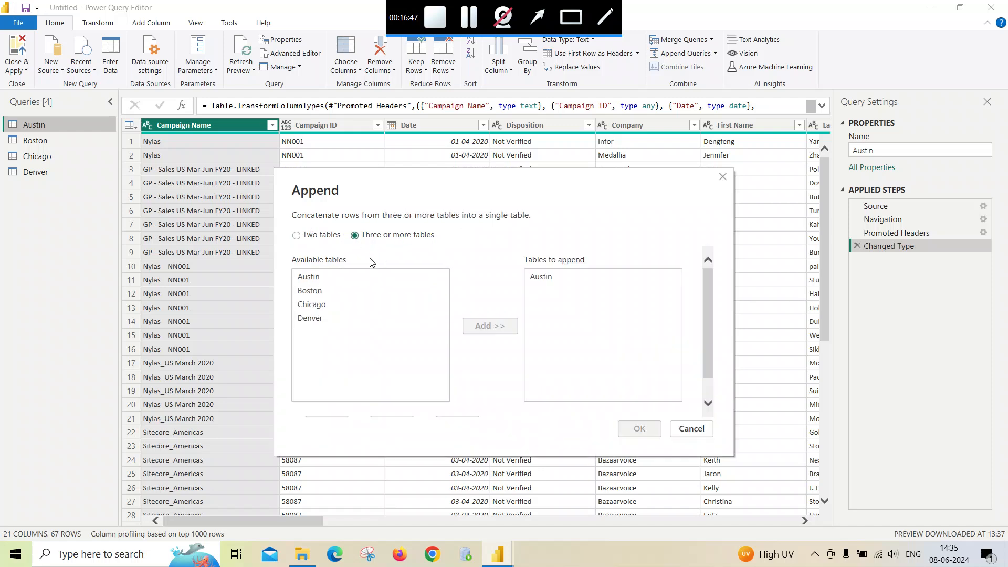
left_click(309, 290)
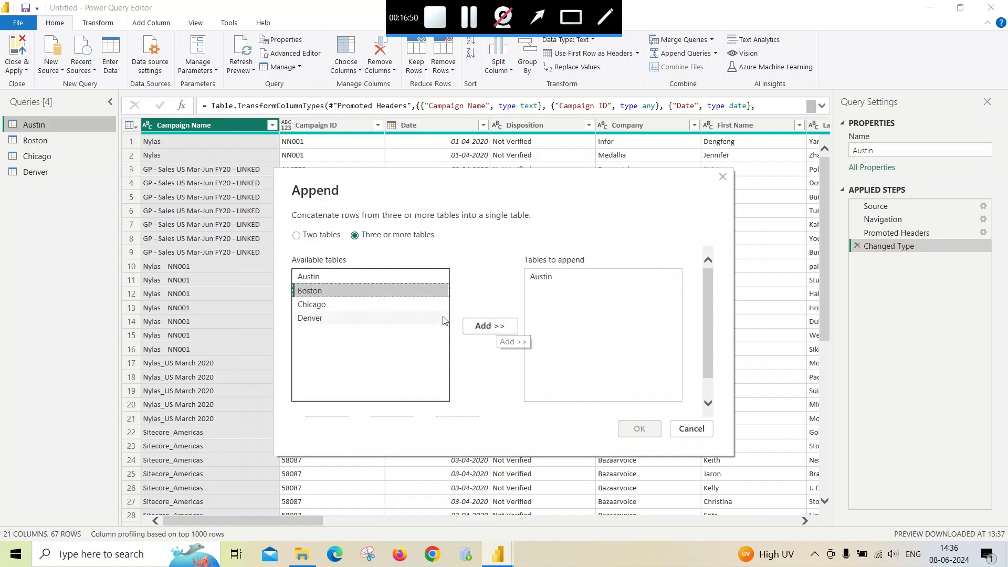
left_click(490, 325)
left_click(318, 305)
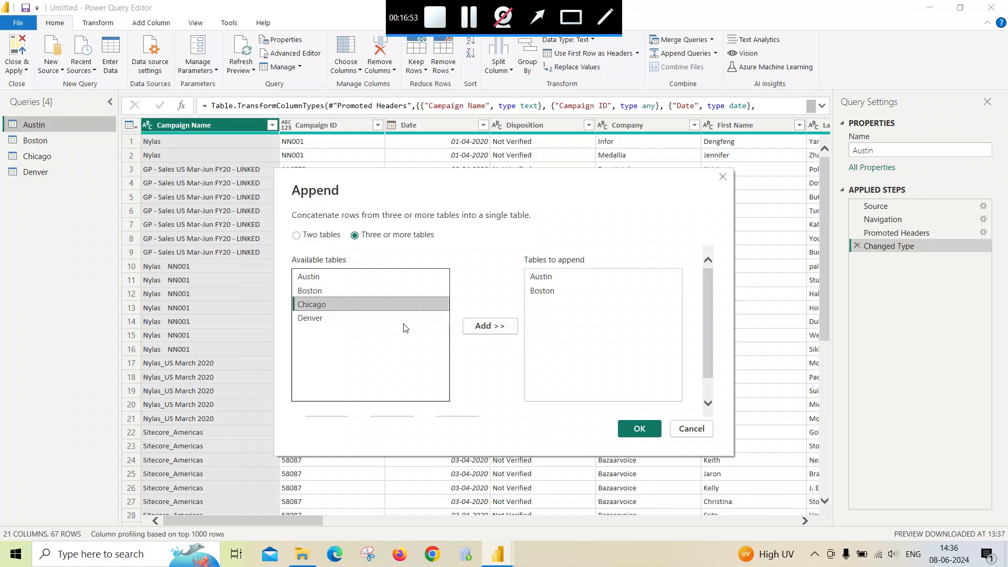
left_click(480, 327)
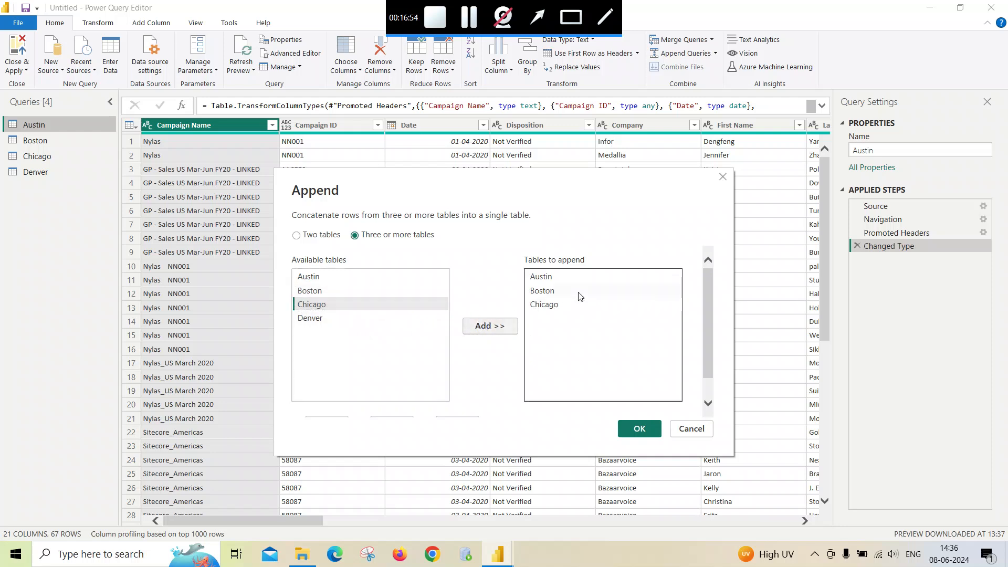
left_click(309, 319)
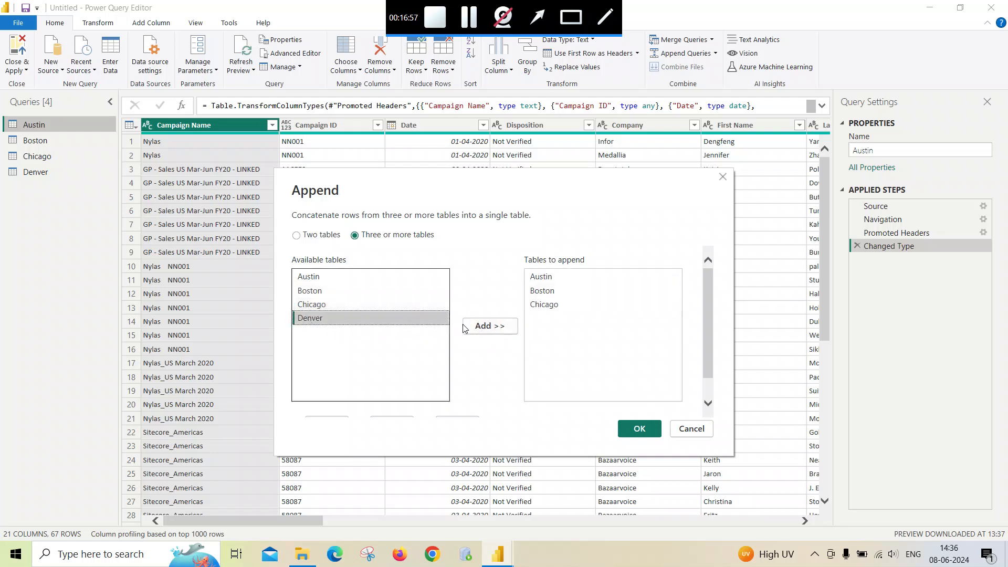
left_click(479, 326)
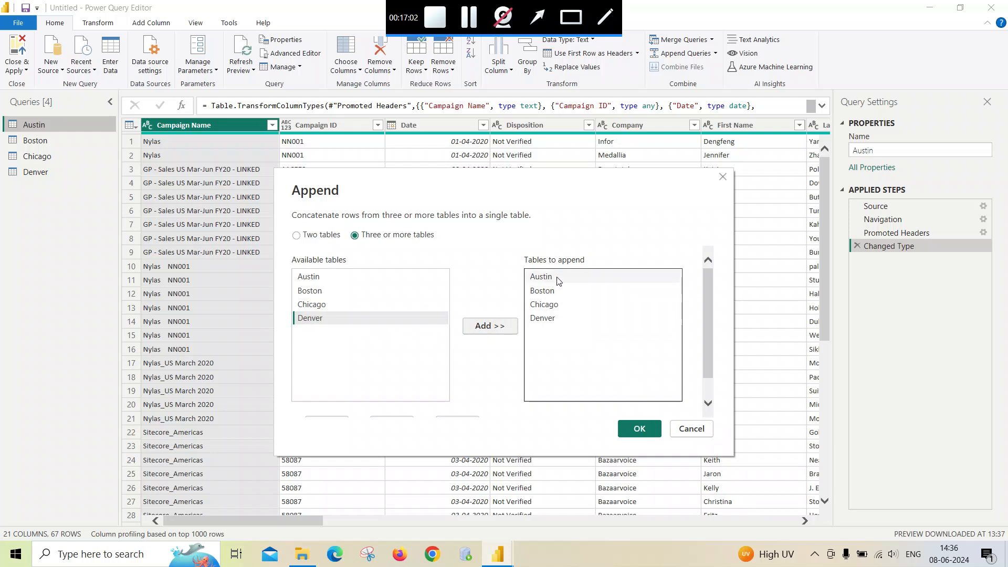
left_click(640, 430)
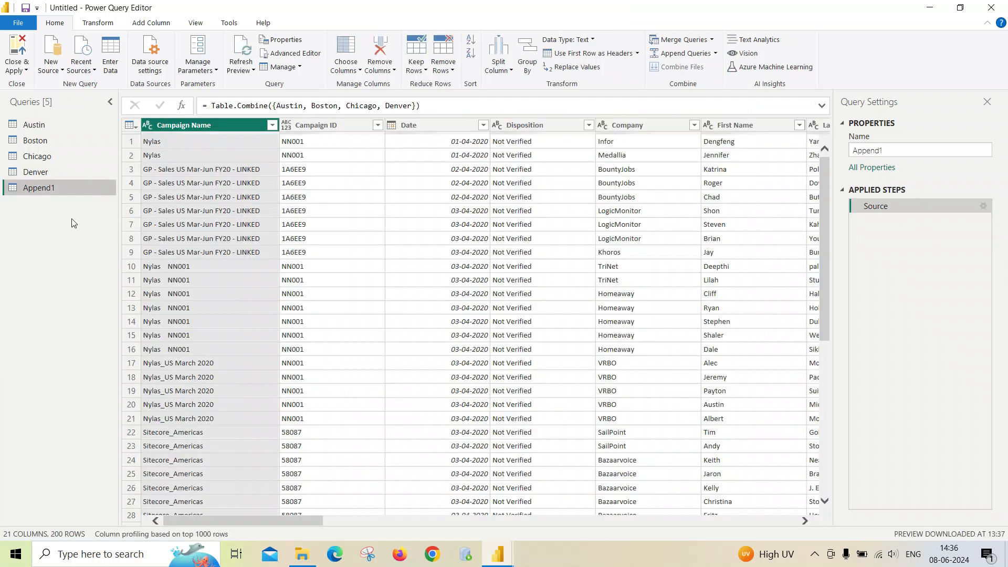
- Scroll through the appended query's columns and rows to check the data from all four cities
left_click_drag(296, 521, 589, 521)
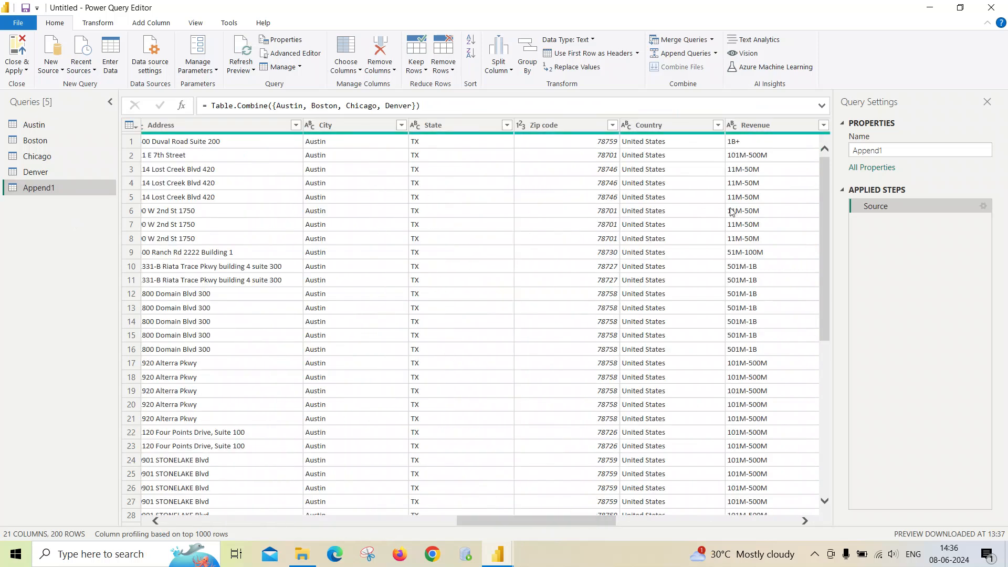
scroll(826, 279, "down", 10)
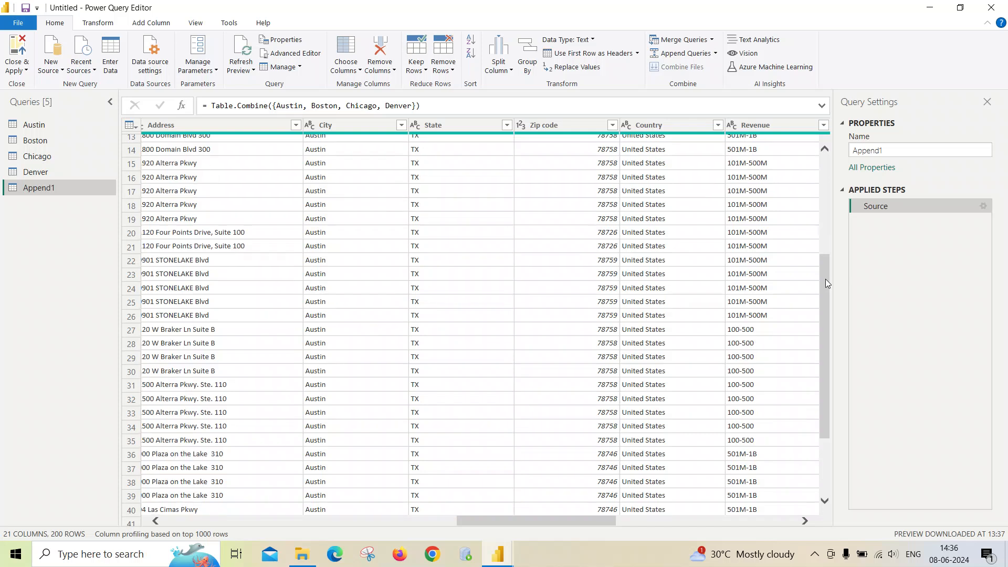
scroll(826, 286, "down", 15)
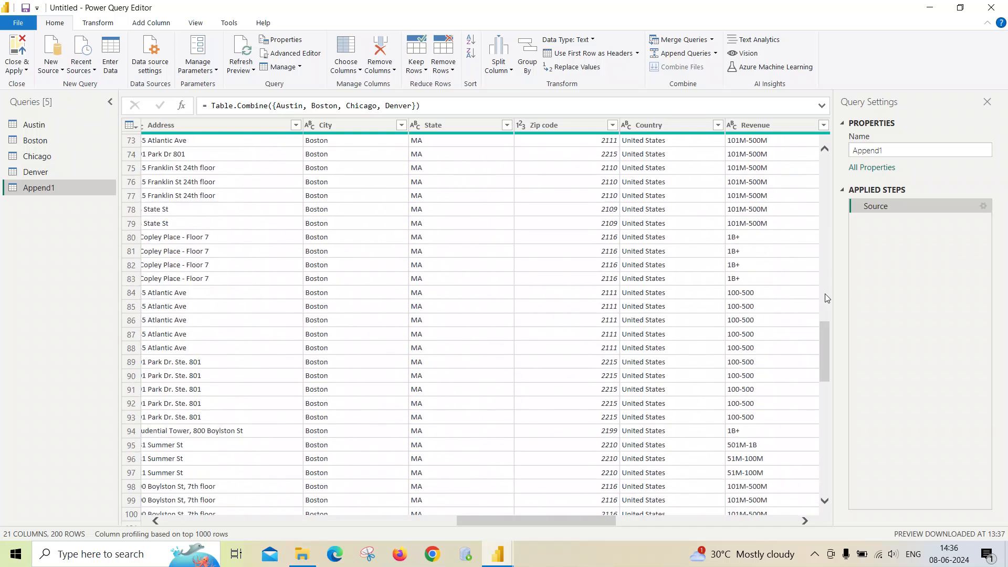
scroll(826, 295, "down", 20)
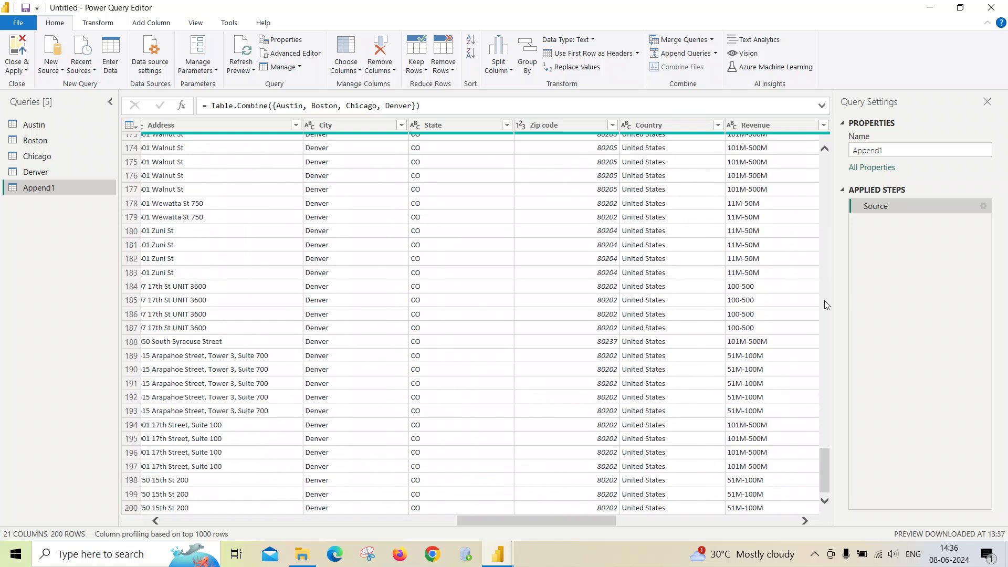
scroll(824, 302, "up", 20)
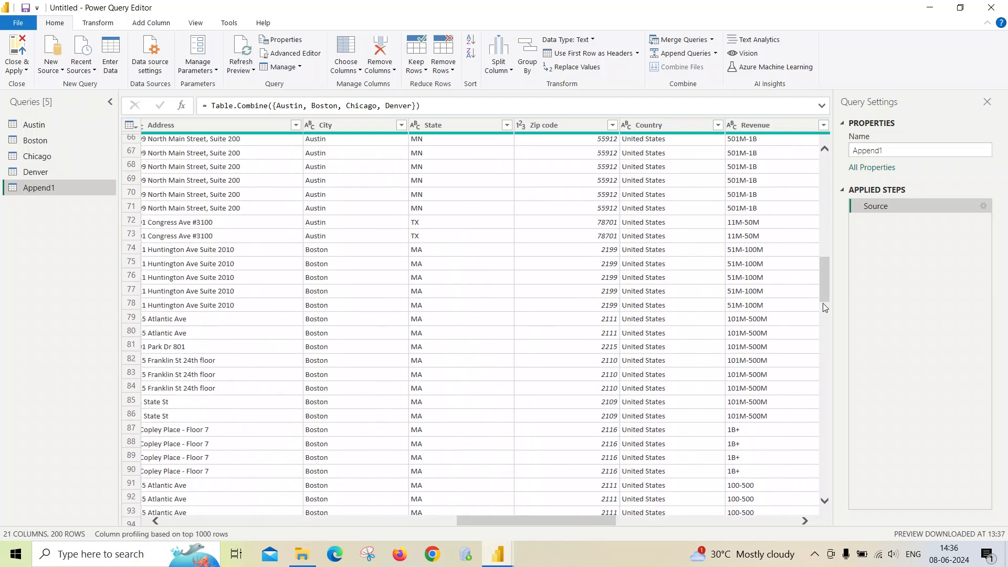
scroll(394, 282, "up", 7)
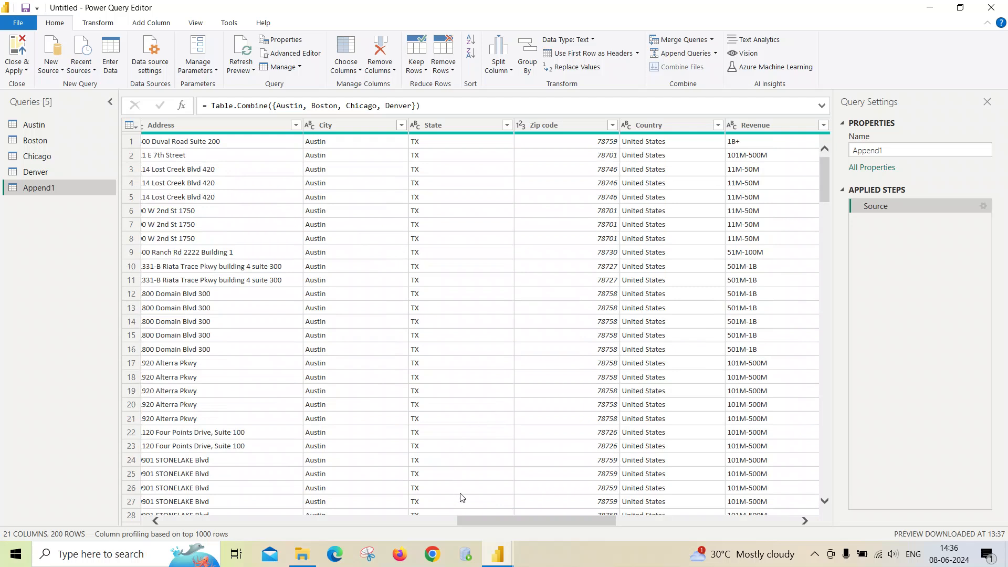
- Close the Power Query Editor and return to the empty Power BI report
mouse_move(501, 554)
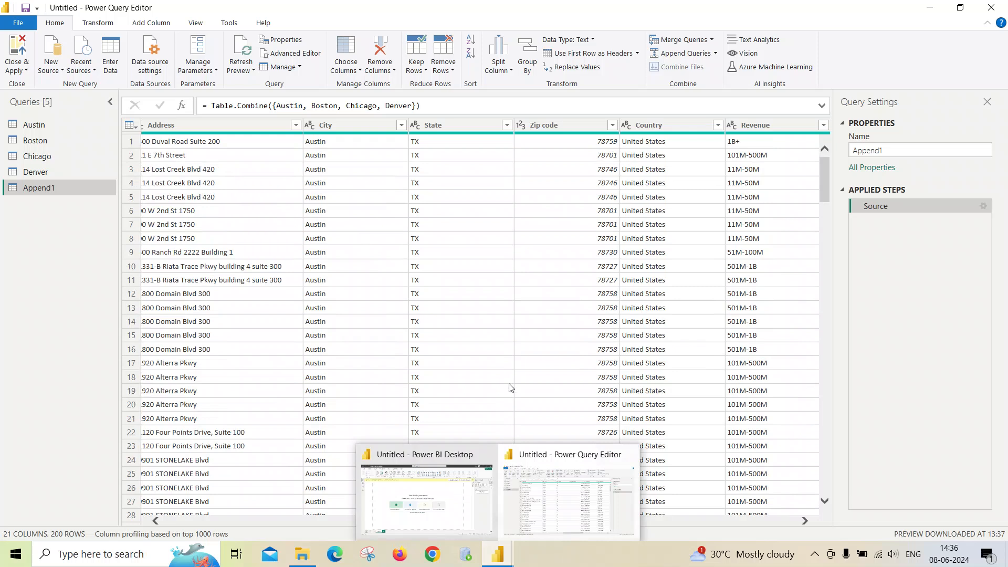
left_click(540, 480)
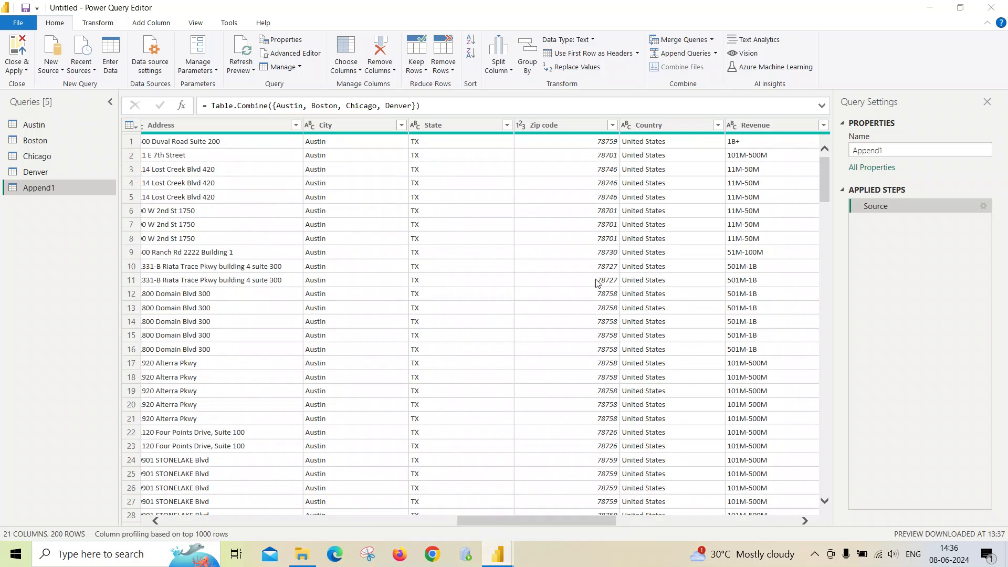
key("alt+F4")
left_click(549, 299)
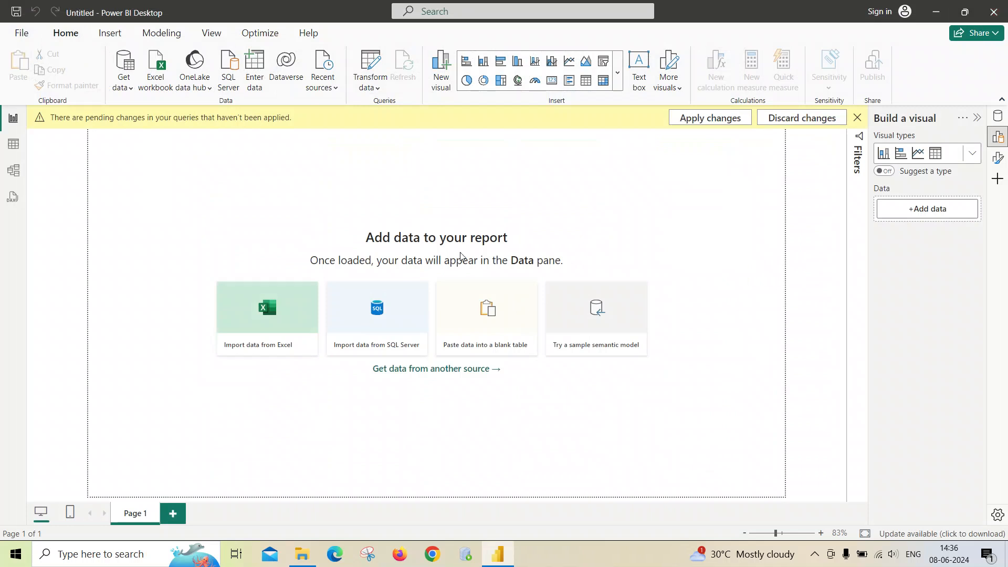
key("alt+F4")
left_click(534, 306)
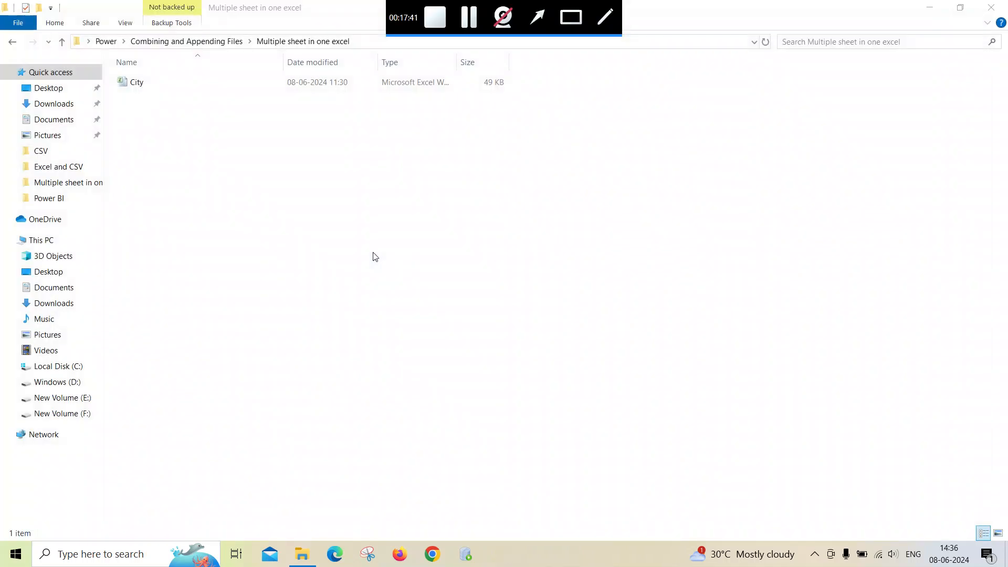
left_click(460, 18)
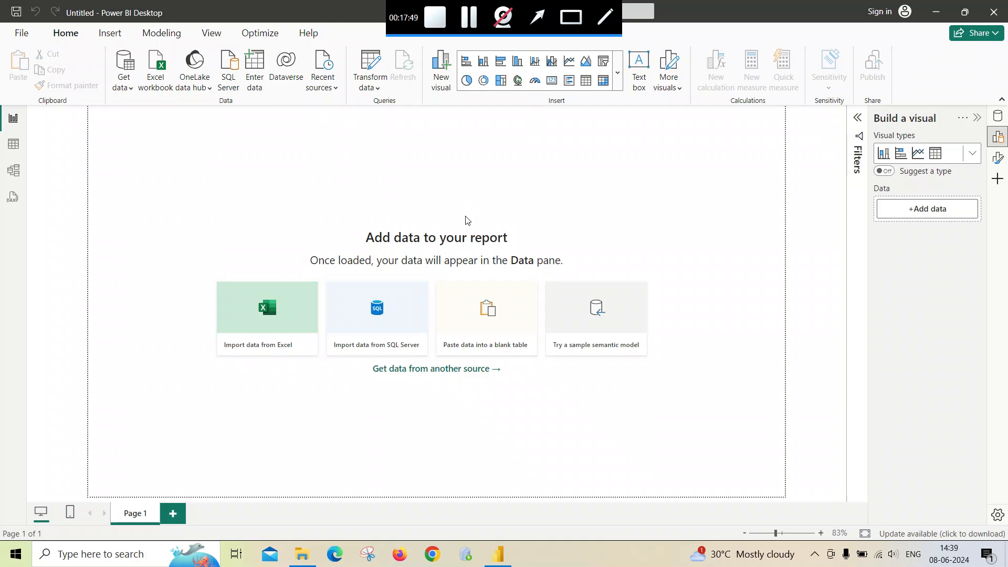
- Open City.xlsx from the Multiple sheet with different header count folder in File Explorer
left_click(302, 554)
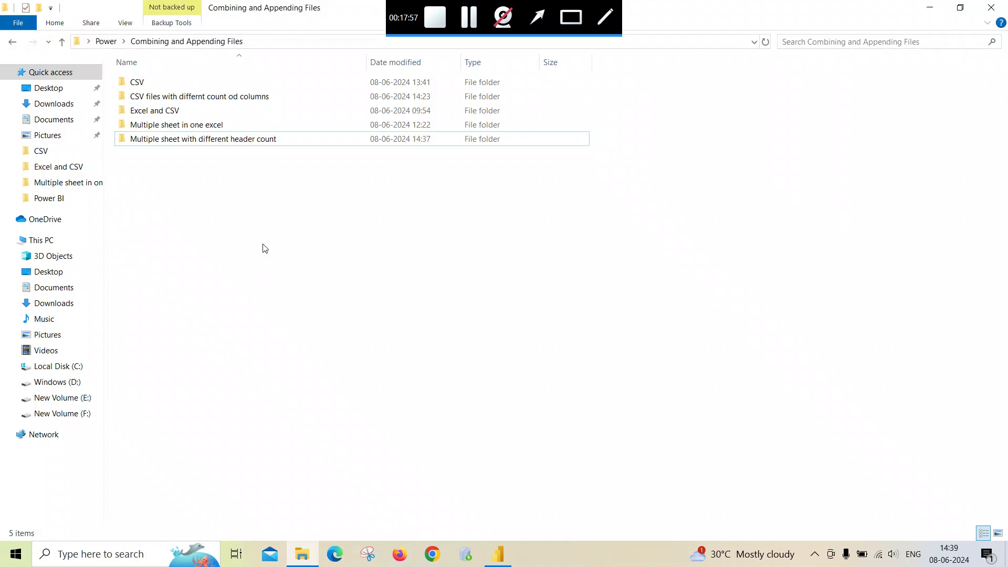
double_click(245, 139)
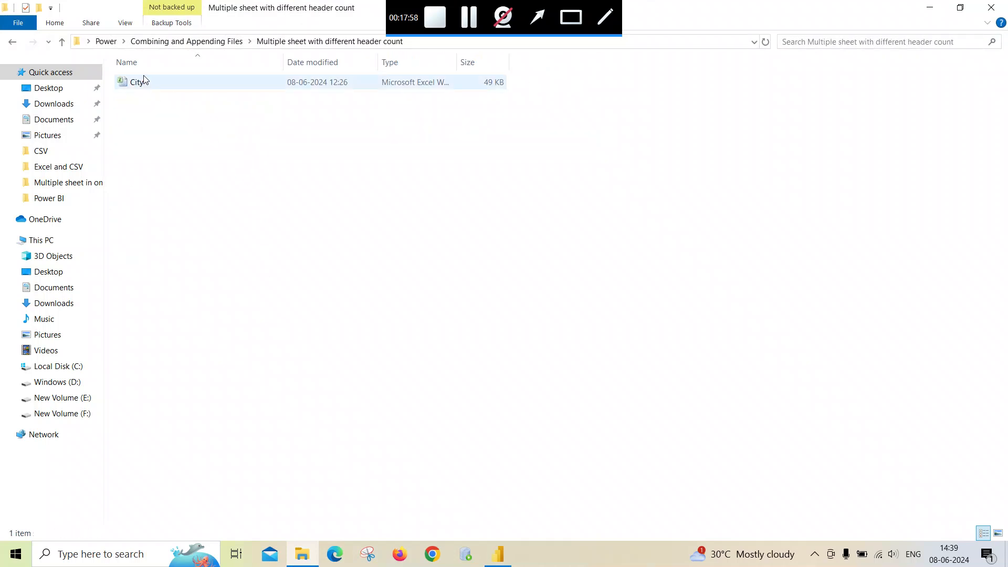
double_click(148, 88)
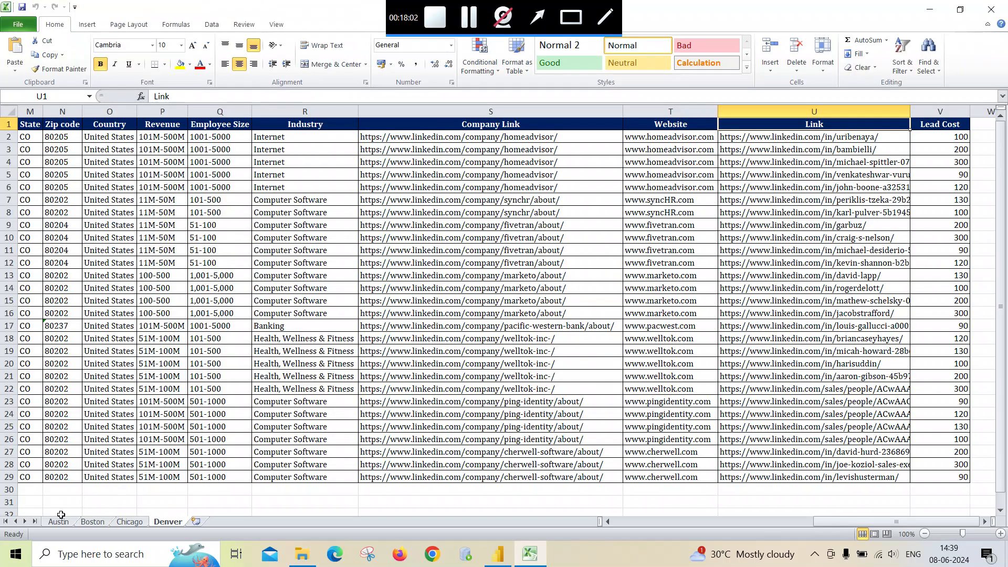
- Switch between the Austin, Boston, Chicago and Denver sheets to compare their contents
left_click(58, 521)
left_click(93, 522)
left_click(130, 522)
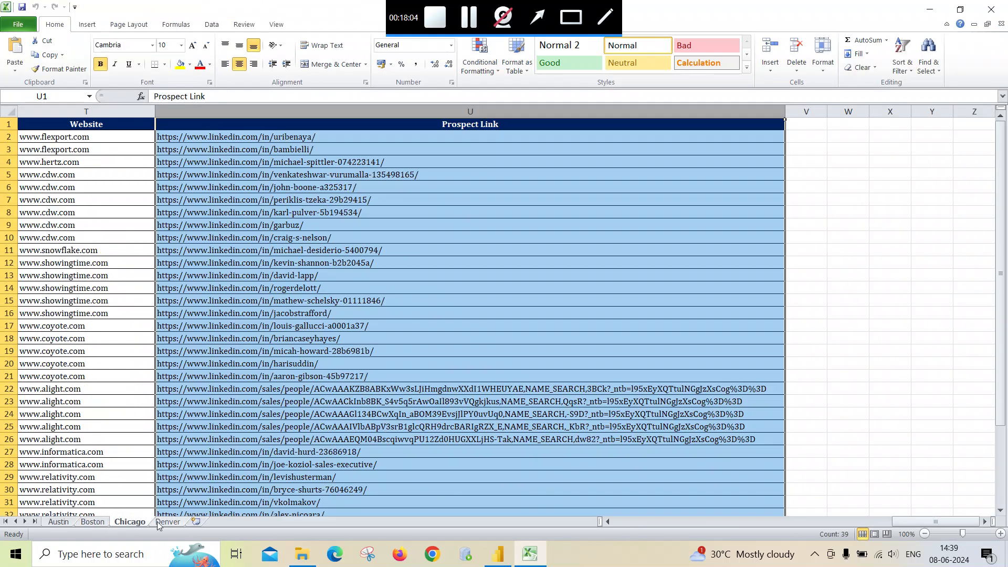
left_click(159, 523)
left_click(69, 523)
left_click(97, 523)
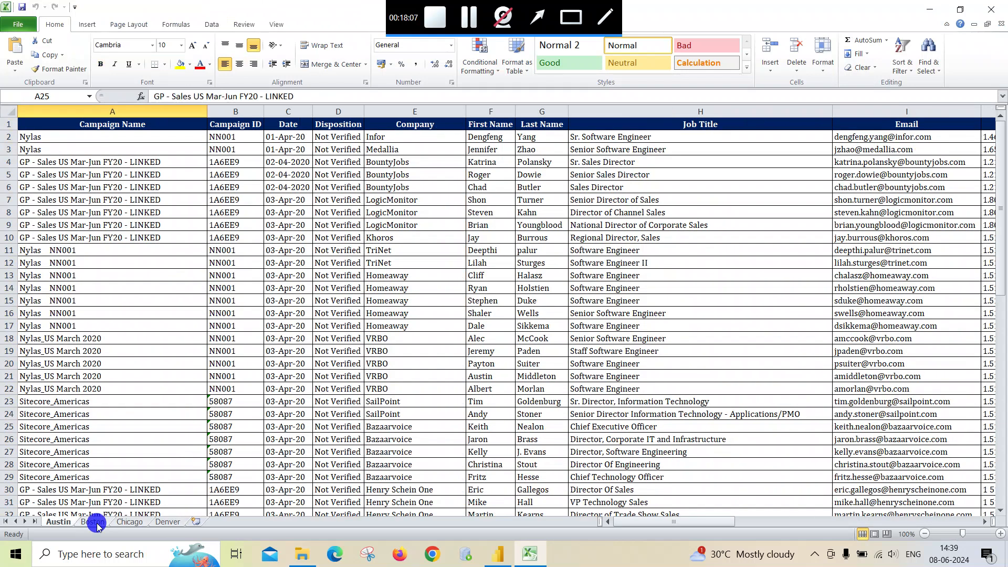
left_click(129, 522)
left_click(158, 522)
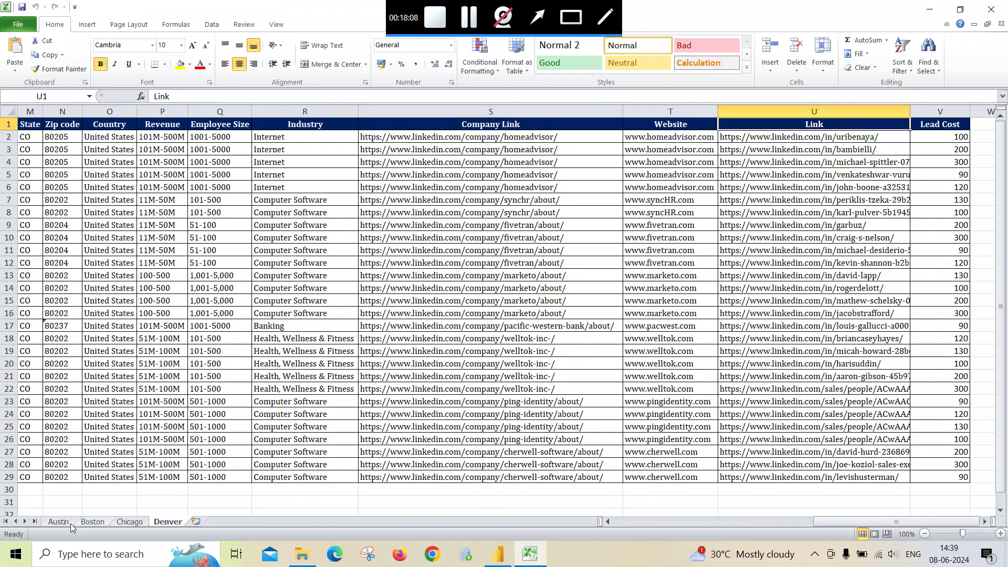
left_click(60, 523)
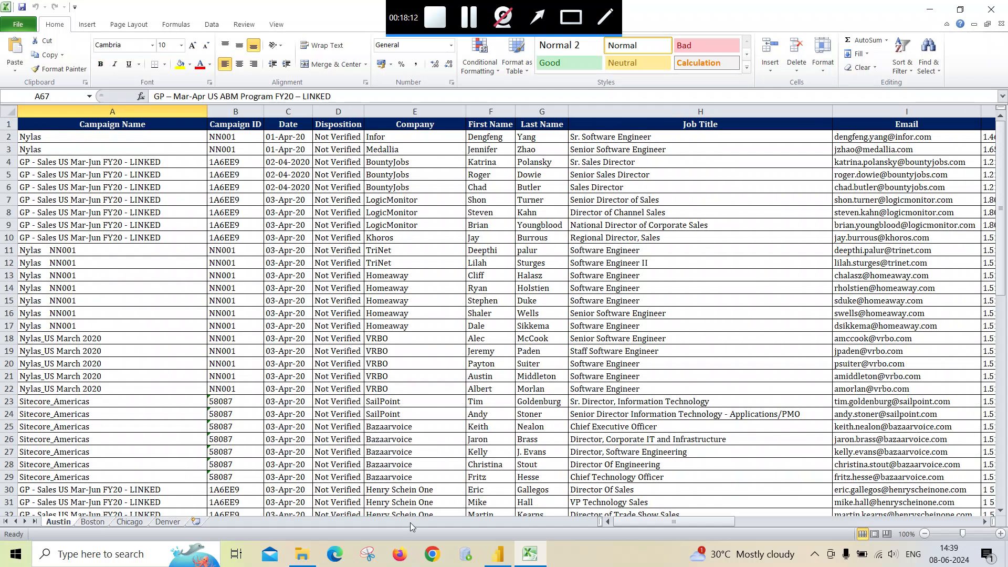
- Scroll across the columns of each city sheet to compare their header counts
left_click_drag(634, 526, 200, 535)
left_click(92, 521)
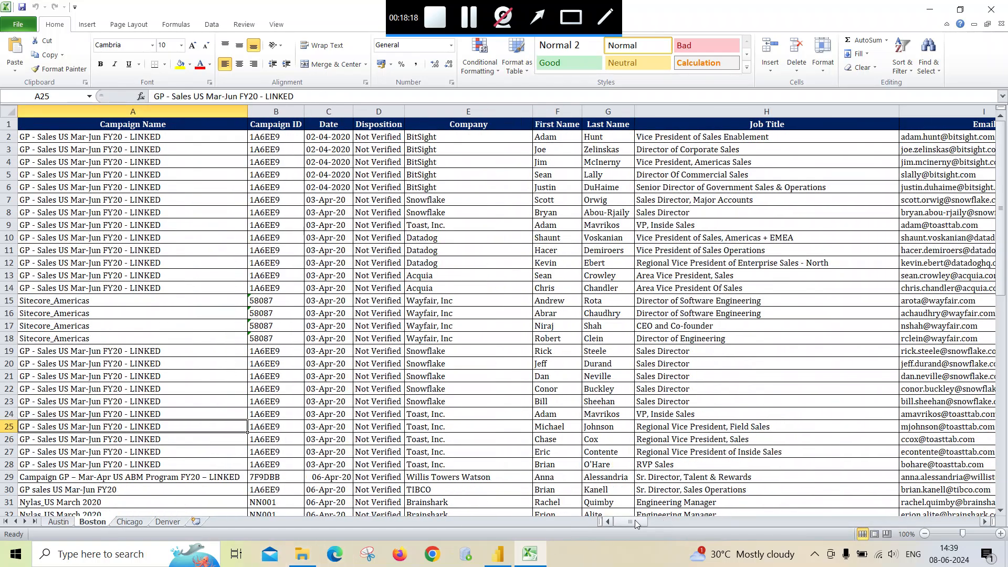
left_click_drag(633, 522, 920, 502)
left_click(130, 521)
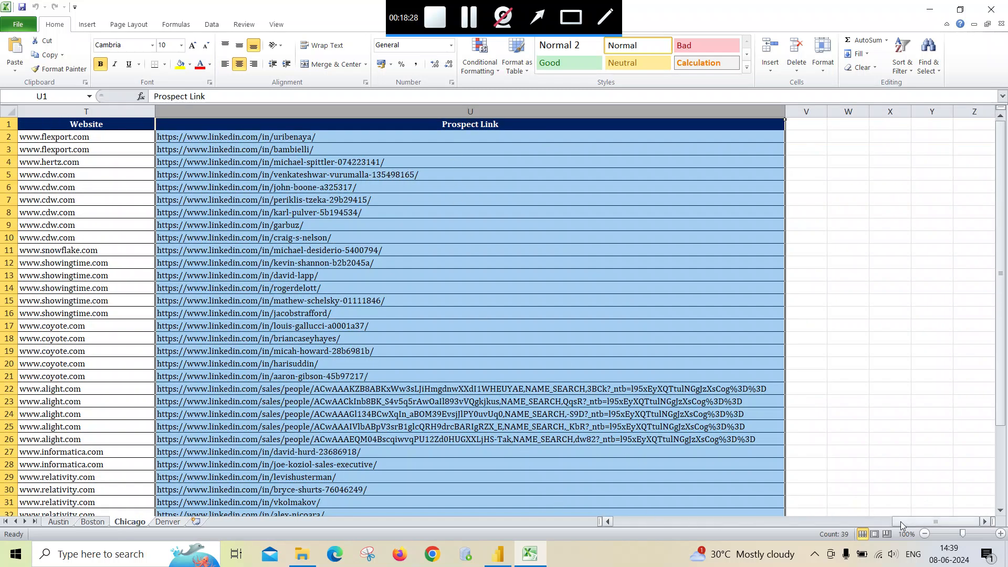
left_click_drag(900, 521, 581, 522)
left_click(140, 127)
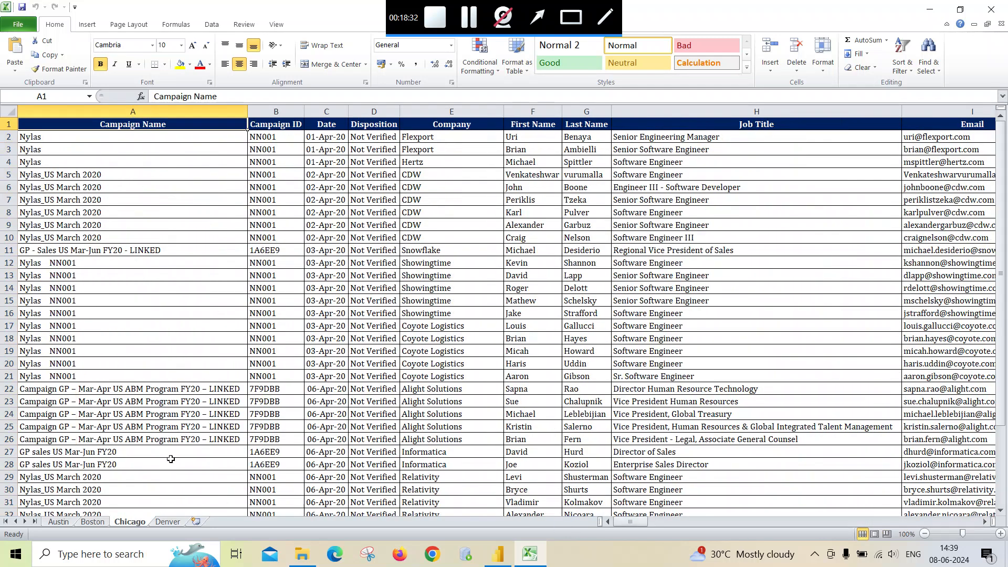
left_click(168, 522)
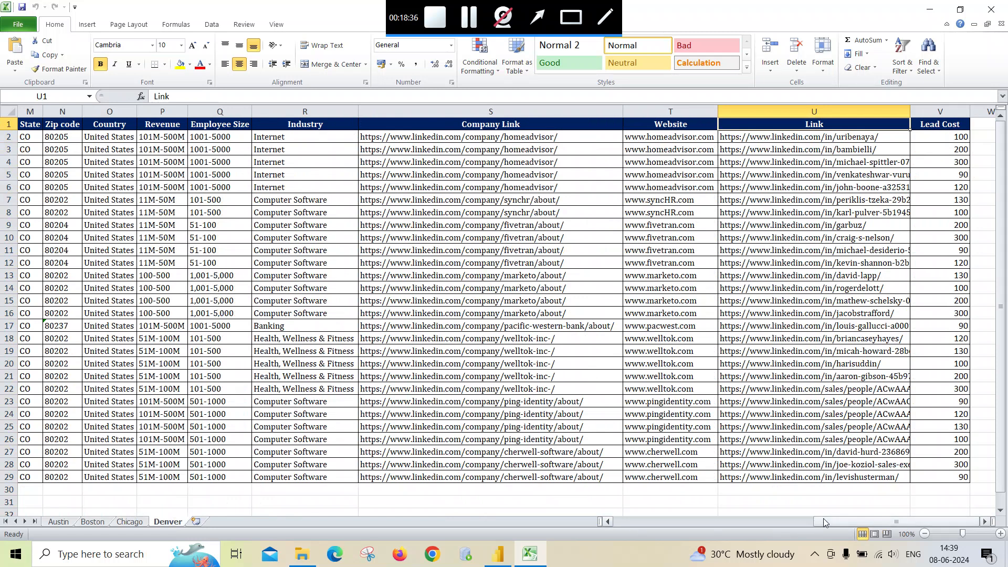
left_click_drag(839, 523, 633, 525)
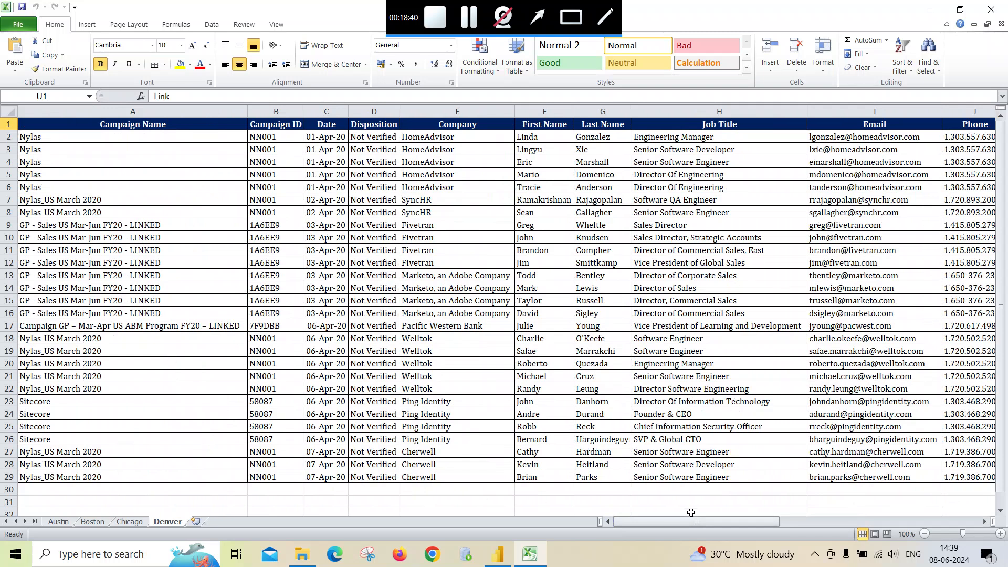
- Inspect the Link and Lead Cost columns at the end of the Denver sheet
left_click_drag(693, 522, 940, 515)
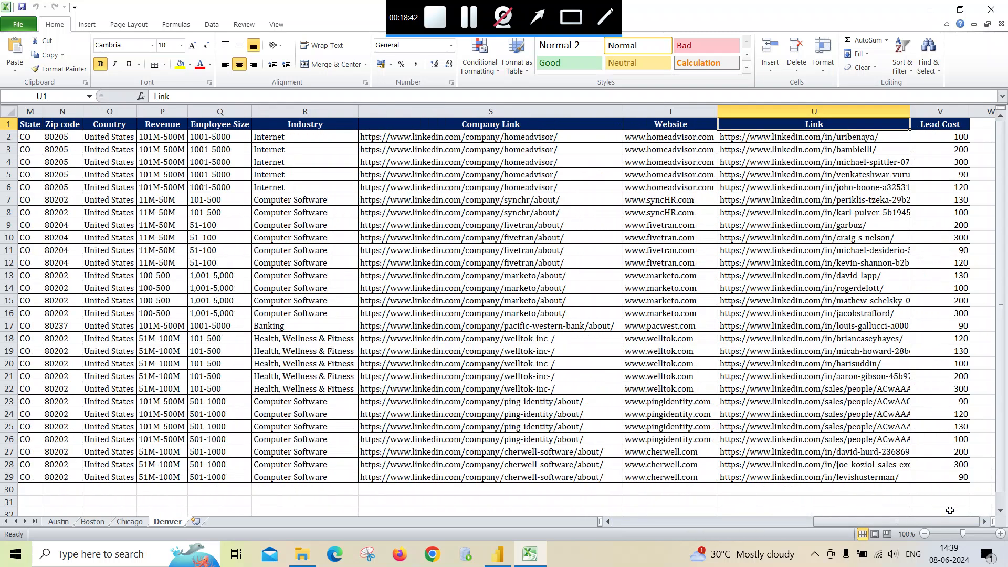
left_click(933, 129)
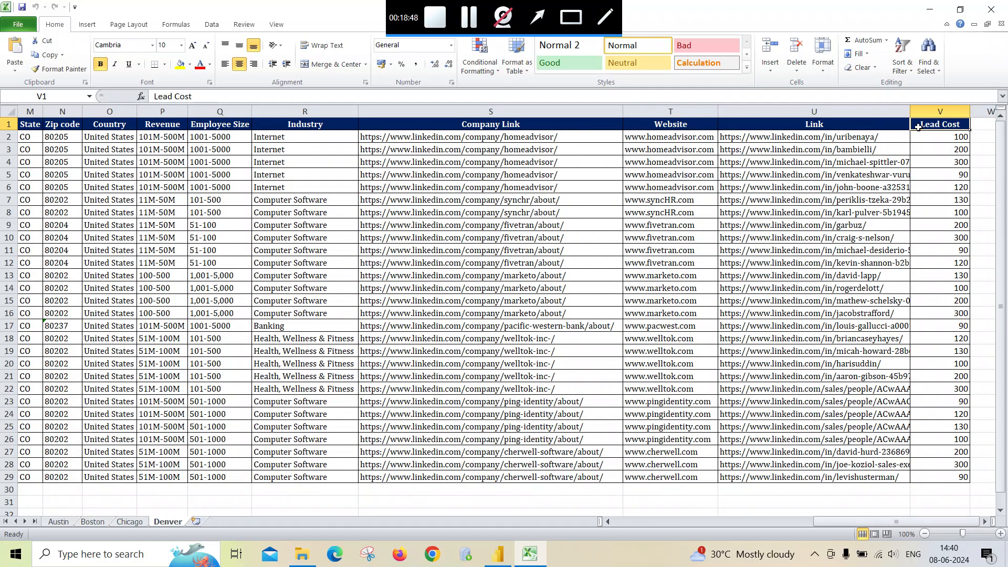
left_click(940, 111)
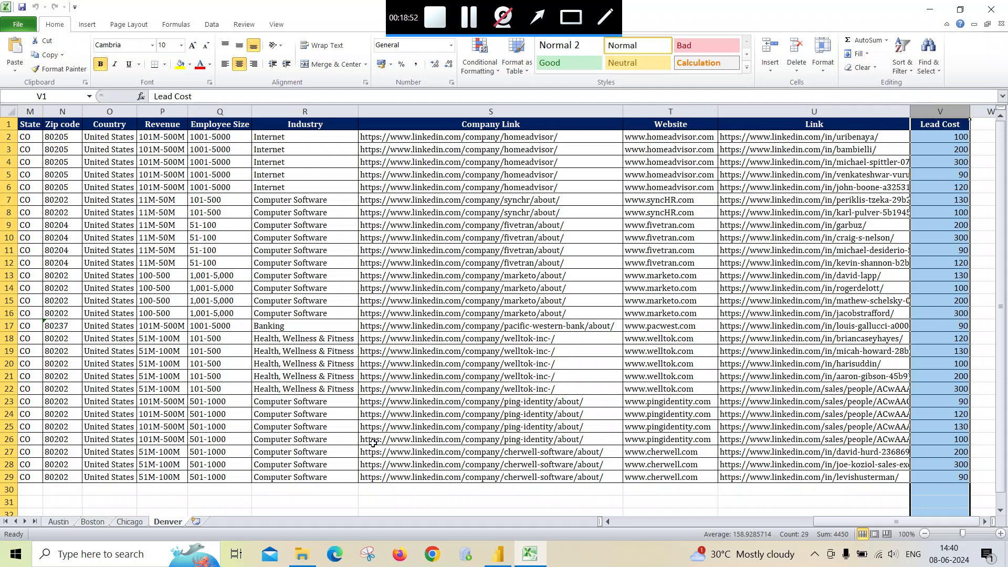
left_click(345, 497)
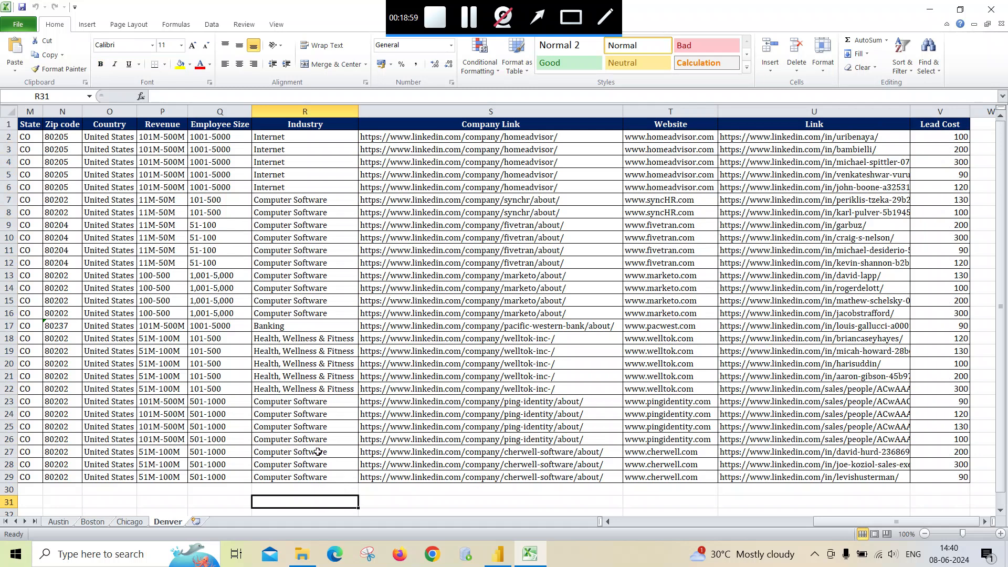
- Get data from the Excel workbook City.xlsx in the Multiple sheet with different header count folder
left_click(494, 546)
left_click(127, 84)
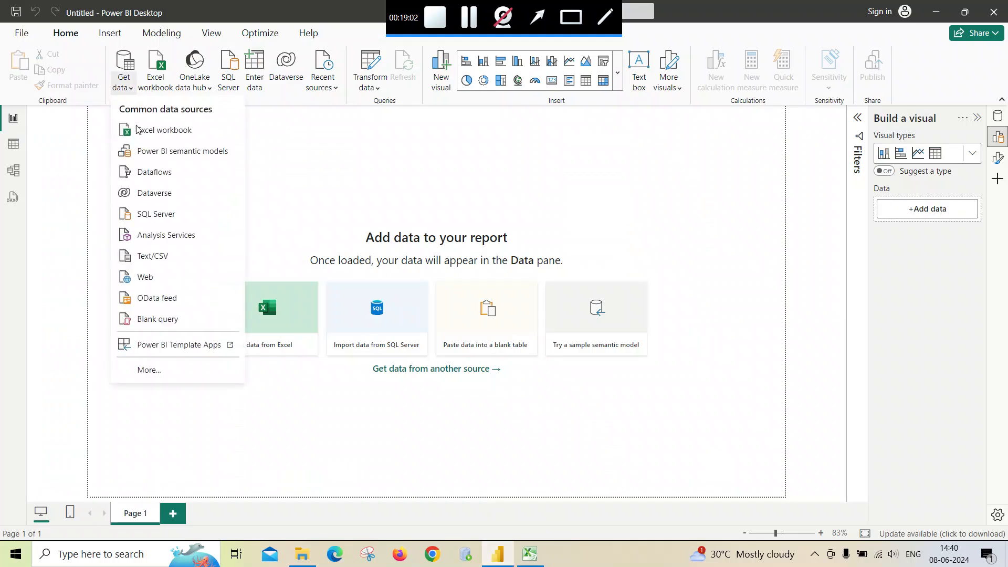
left_click(138, 134)
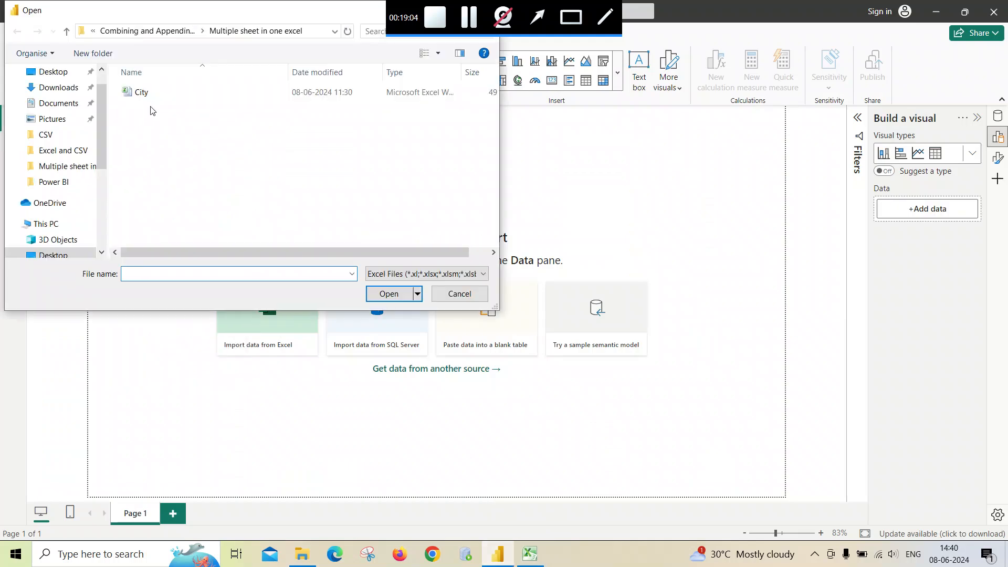
left_click(168, 33)
left_click(149, 150)
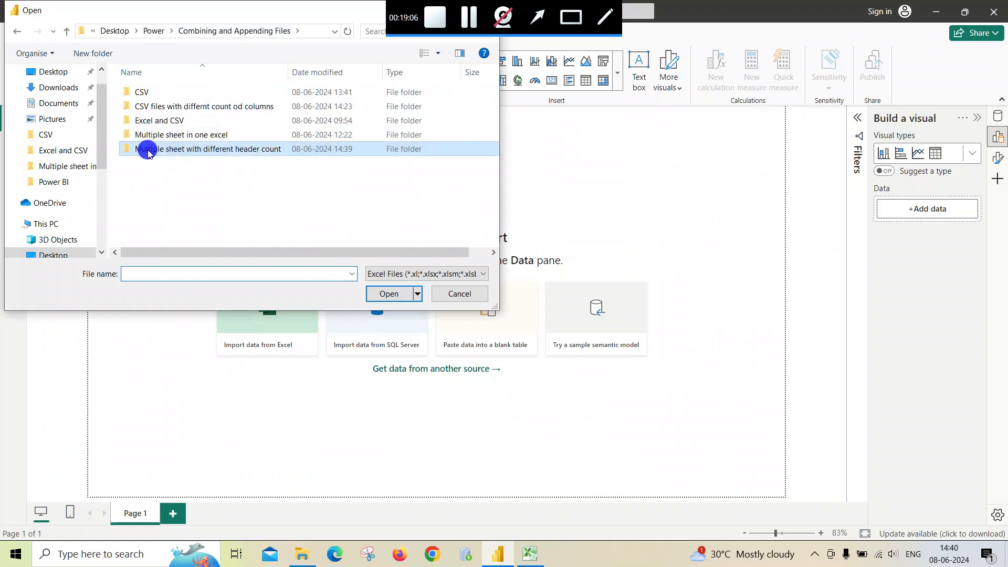
double_click(148, 150)
double_click(140, 93)
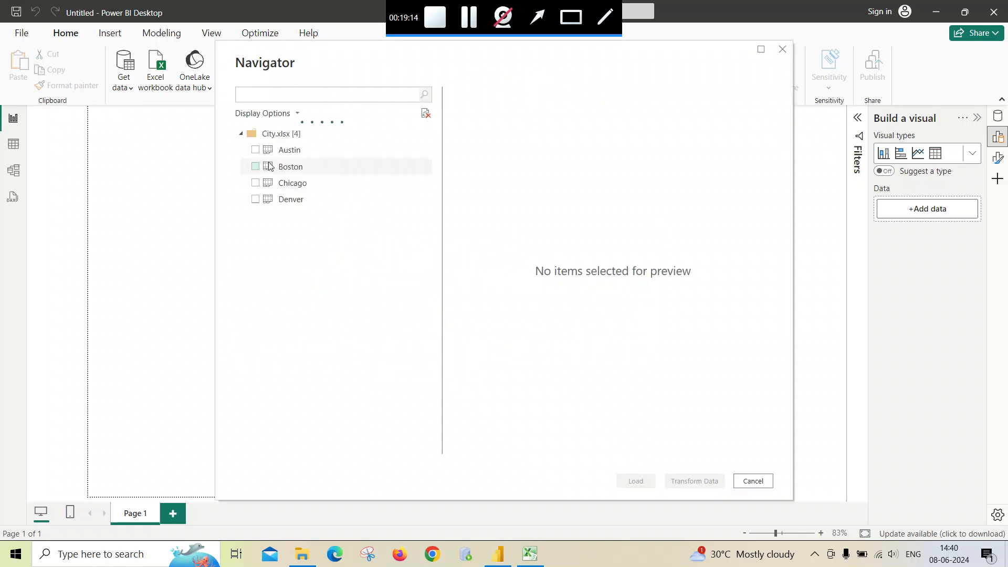
- Select the Austin, Boston, Chicago and Denver sheets in the navigator and open them for transformation
left_click(255, 151)
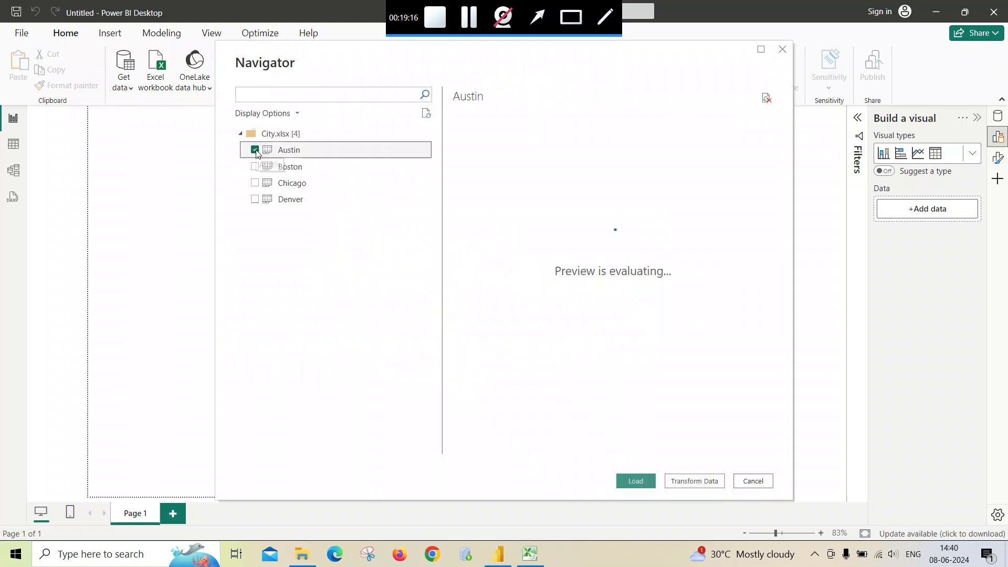
left_click(255, 167)
left_click(255, 184)
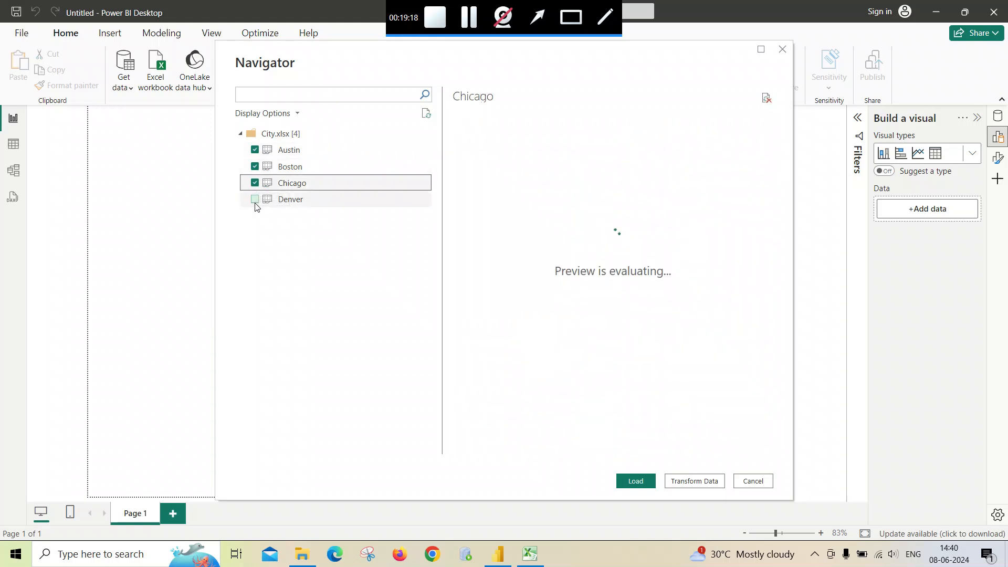
left_click(256, 199)
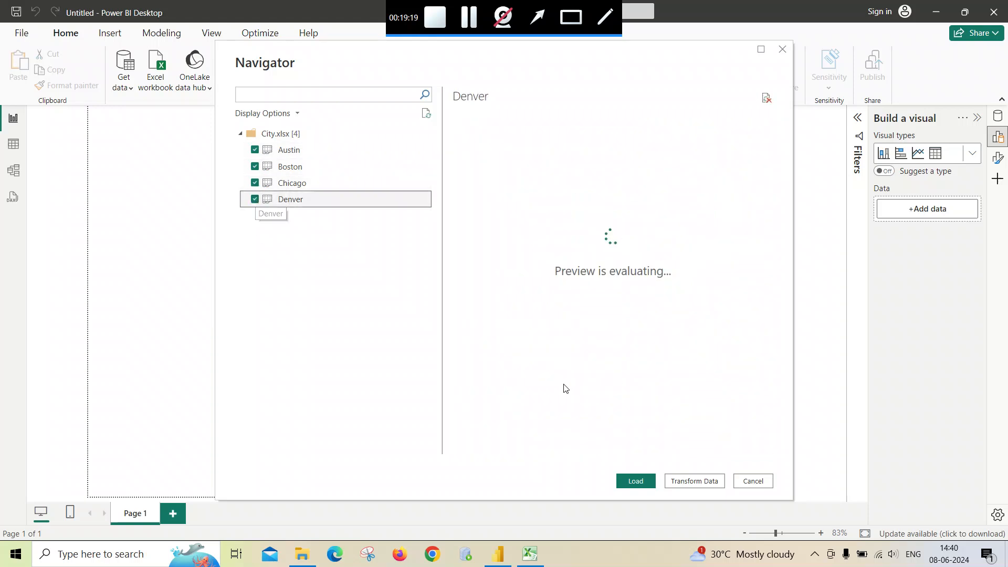
left_click(689, 481)
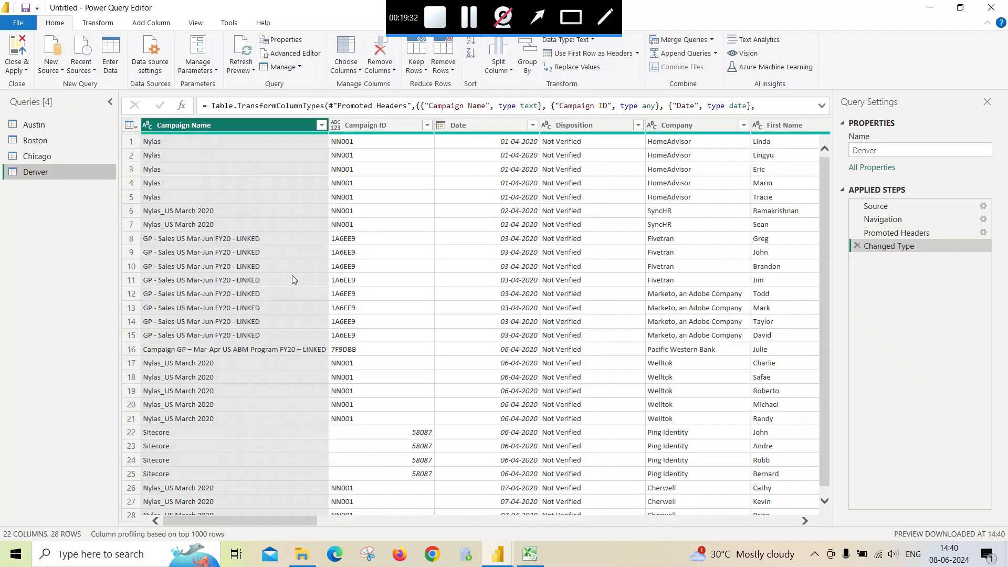
- Append Denver, Austin, Boston and Chicago into a new query using the three-or-more-tables option
left_click(715, 54)
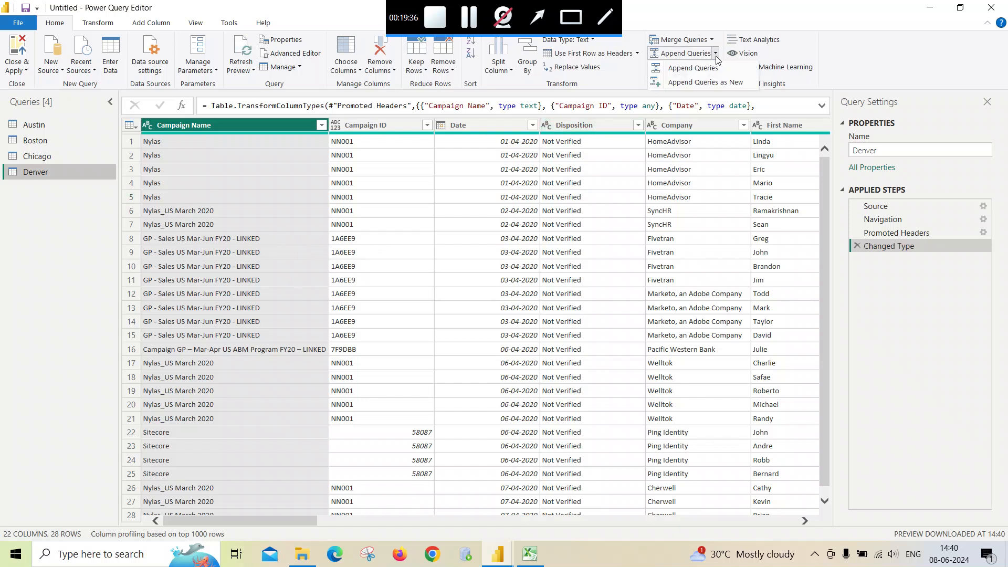
left_click(717, 83)
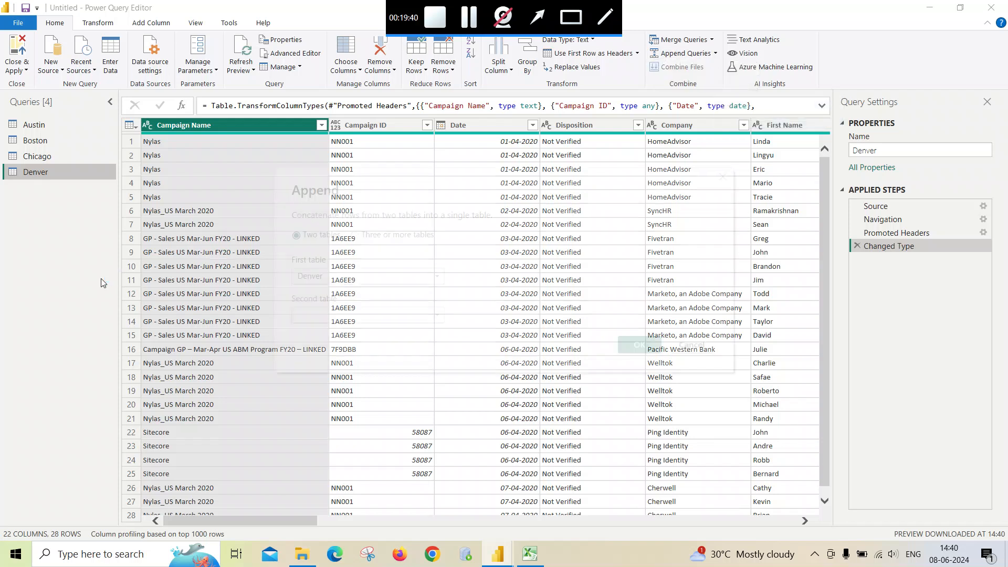
left_click(357, 238)
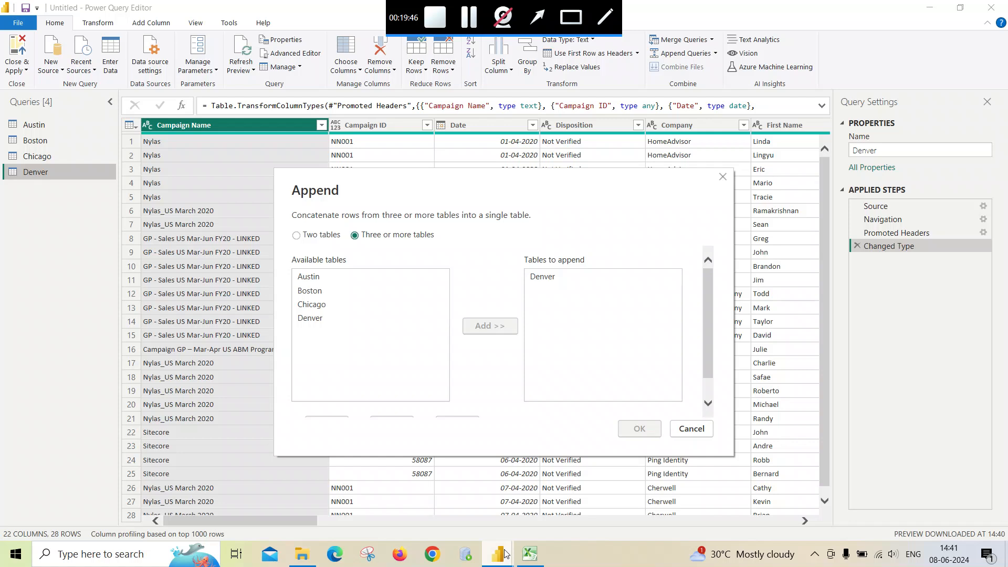
left_click(524, 559)
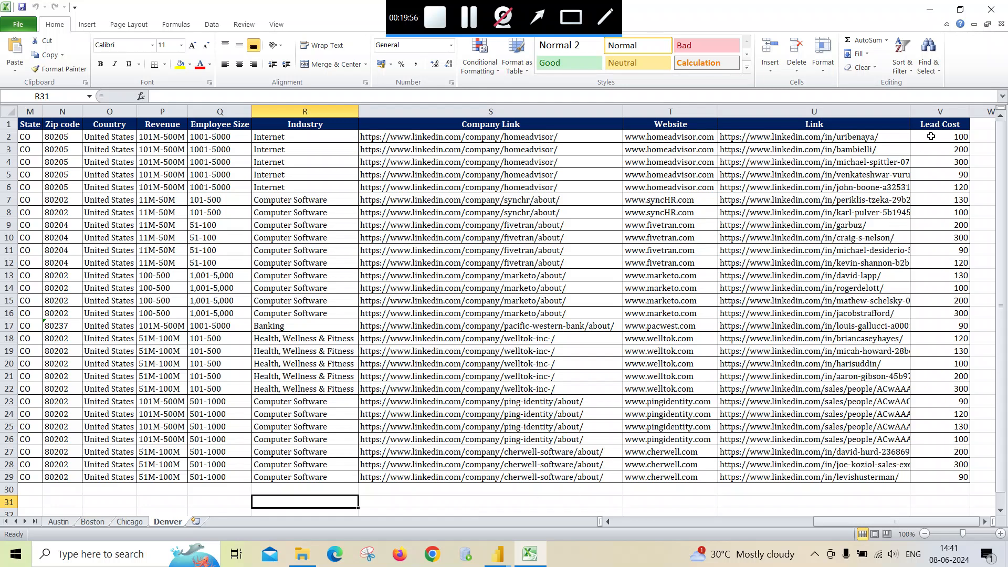
left_click(991, 9)
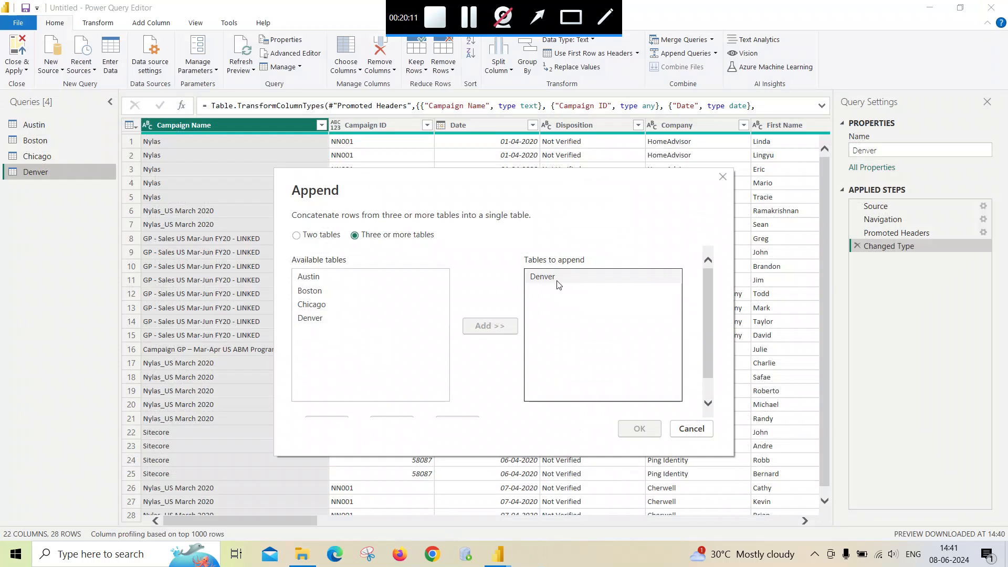
left_click(309, 276)
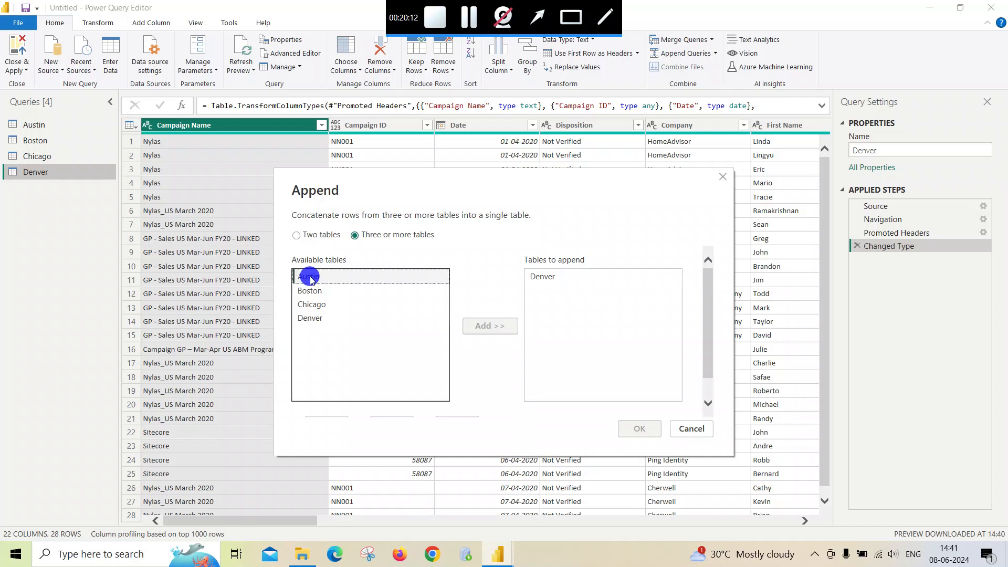
left_click(492, 326)
left_click(310, 291)
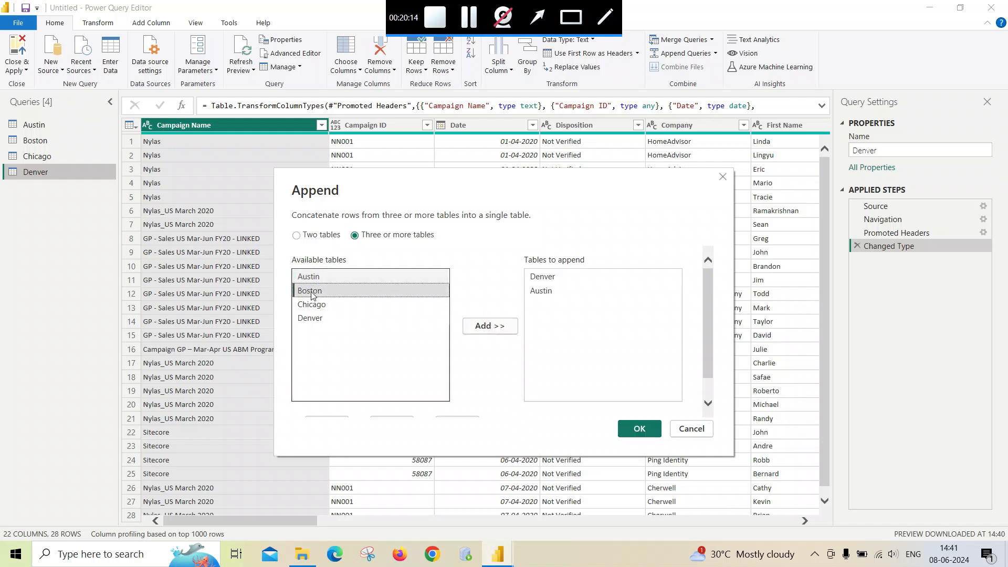
left_click(489, 332)
left_click(315, 305)
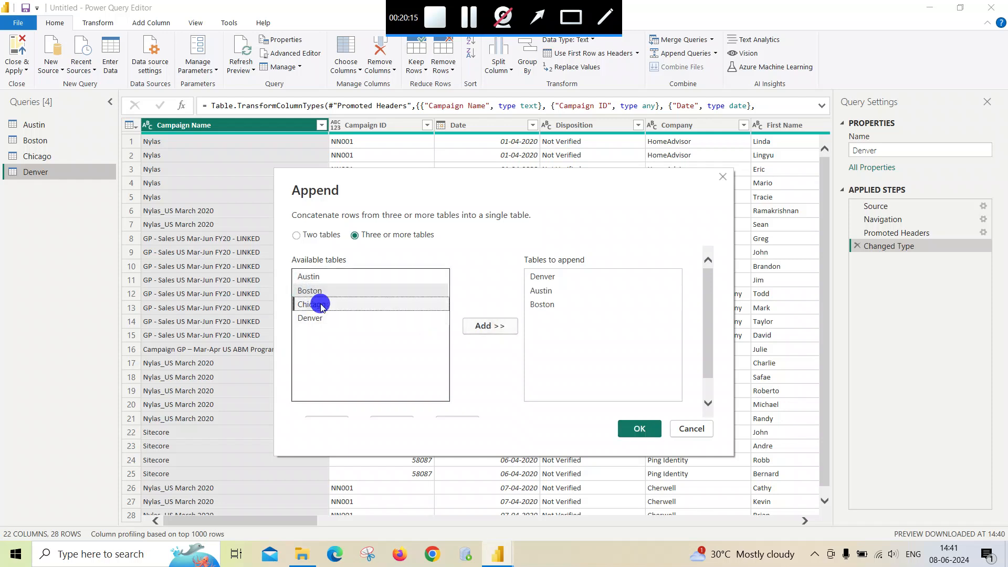
left_click(478, 327)
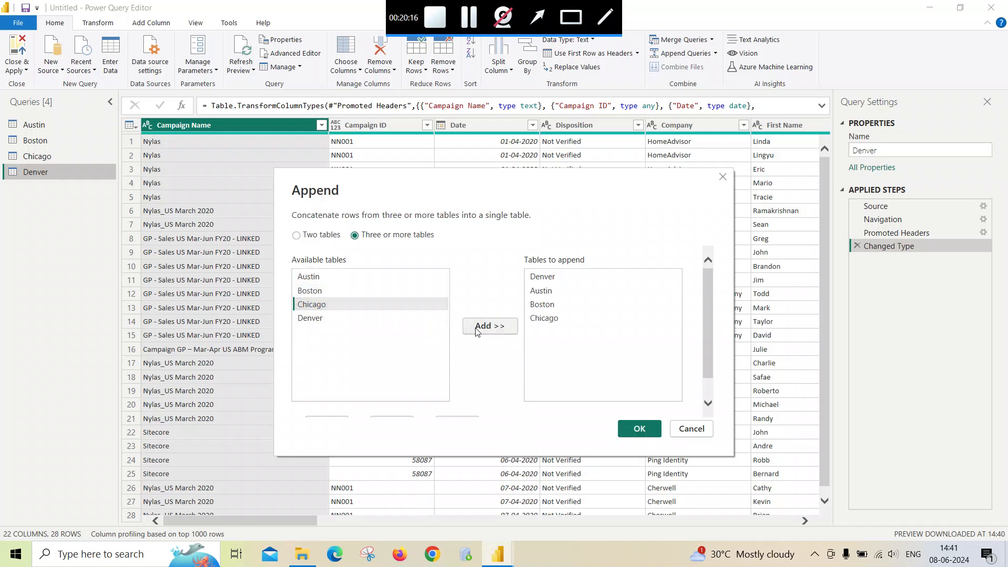
left_click(643, 430)
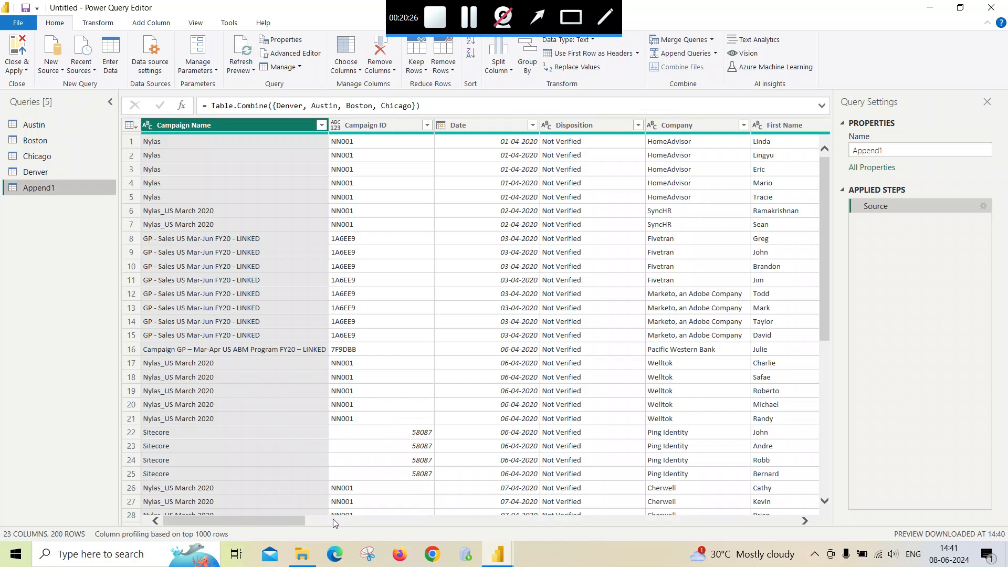
- Scroll across the appended table to inspect the Link, Lead Cost and Prospect Link columns
left_click(803, 521)
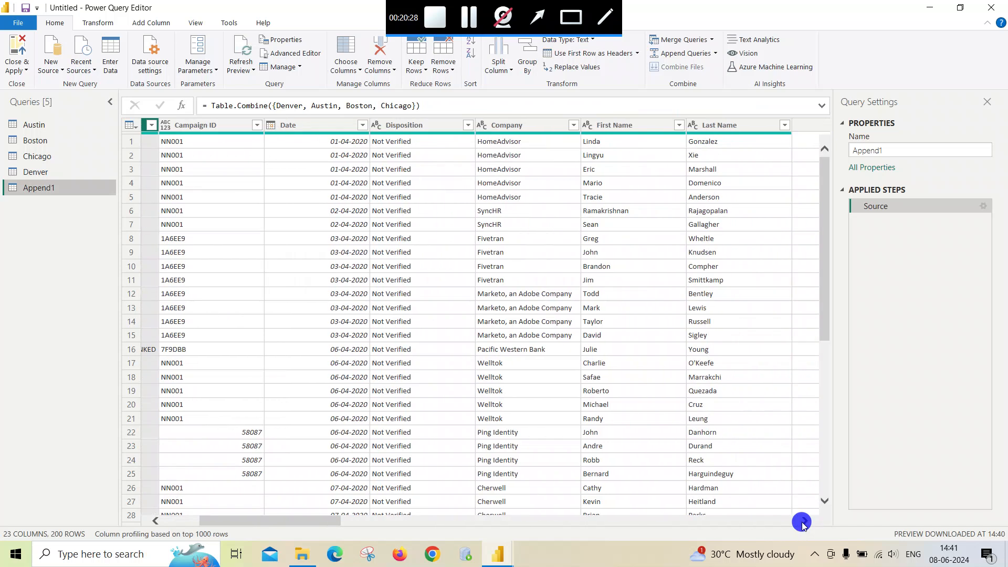
left_click_drag(804, 522, 804, 521)
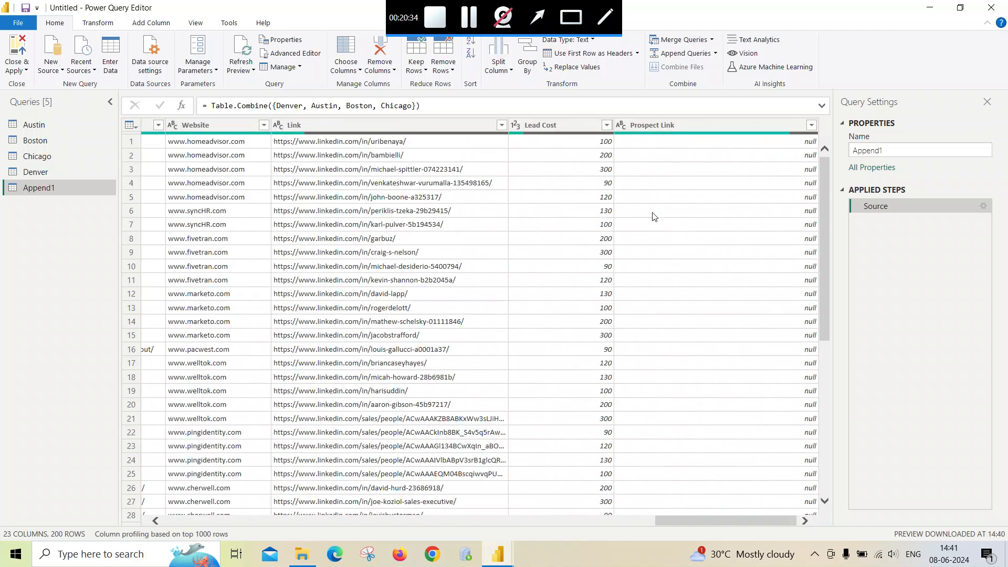
left_click(575, 131)
scroll(675, 446, "down", 5)
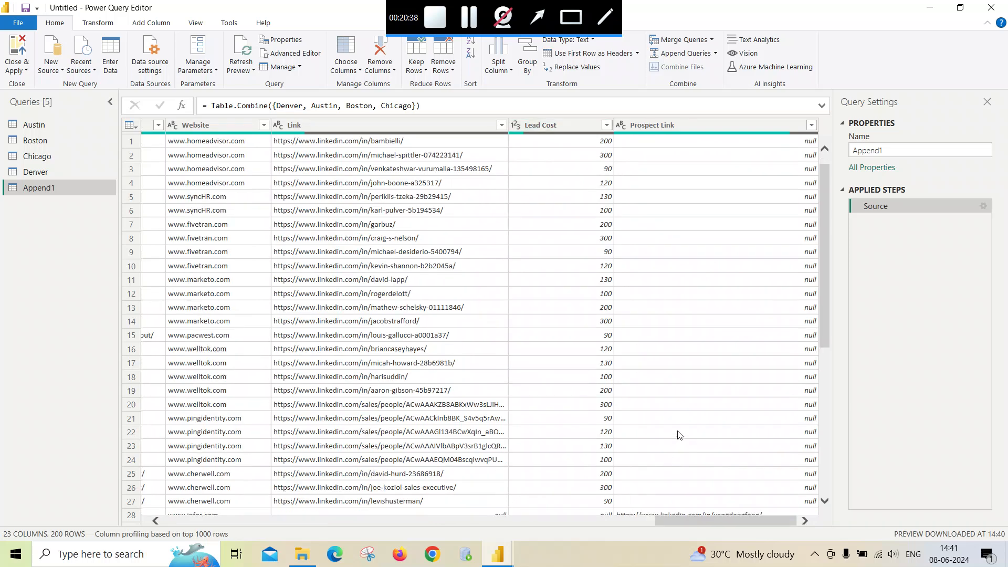
scroll(675, 442, "up", 5)
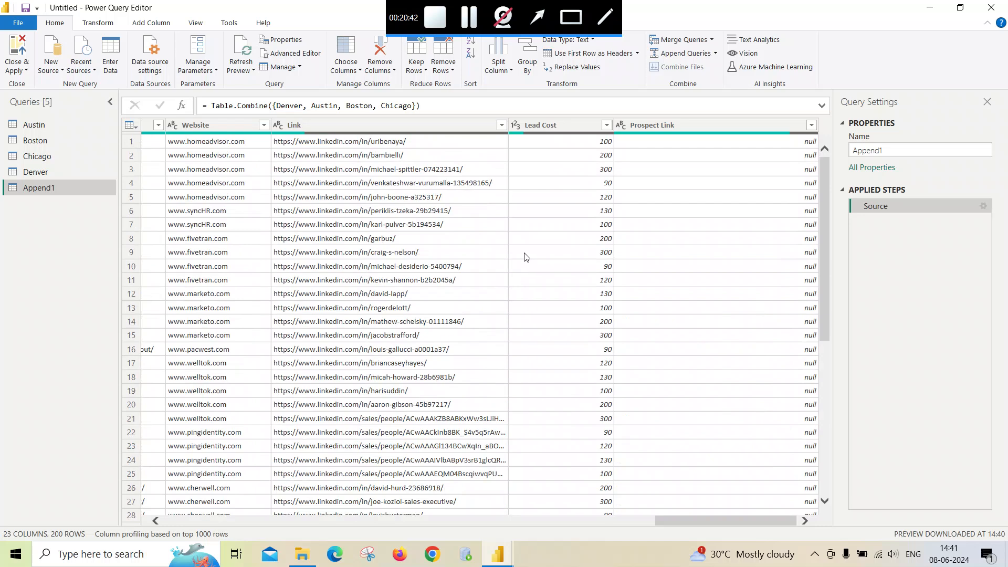
- Reopen City.xlsx from the Multiple sheet with different header count folder
left_click(302, 560)
left_click(139, 83)
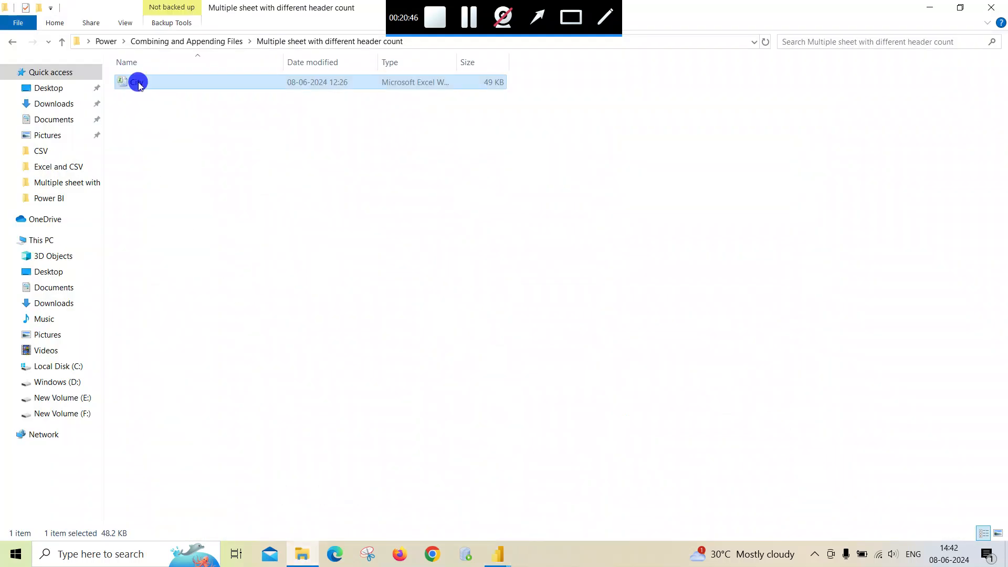
double_click(138, 83)
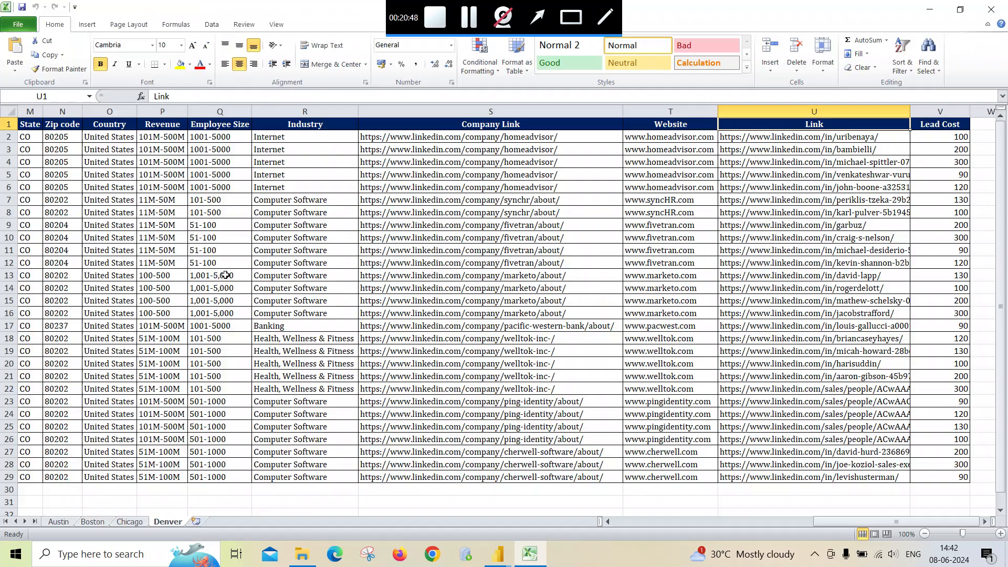
- Compare the Link, Prospect Link and Lead Cost headers across the Austin, Boston, Chicago and Denver sheets
left_click(808, 124)
left_click(59, 521)
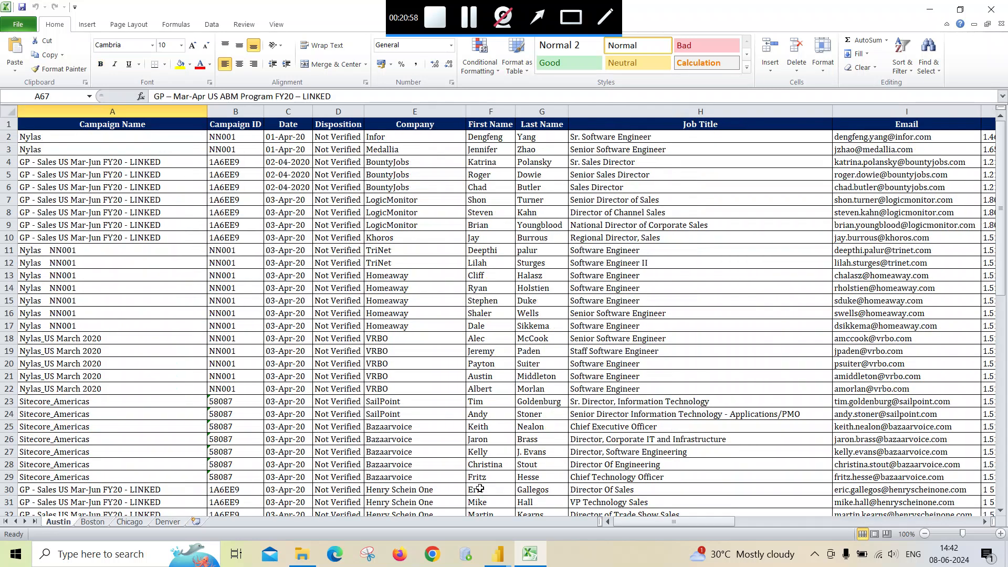
left_click_drag(617, 522, 939, 512)
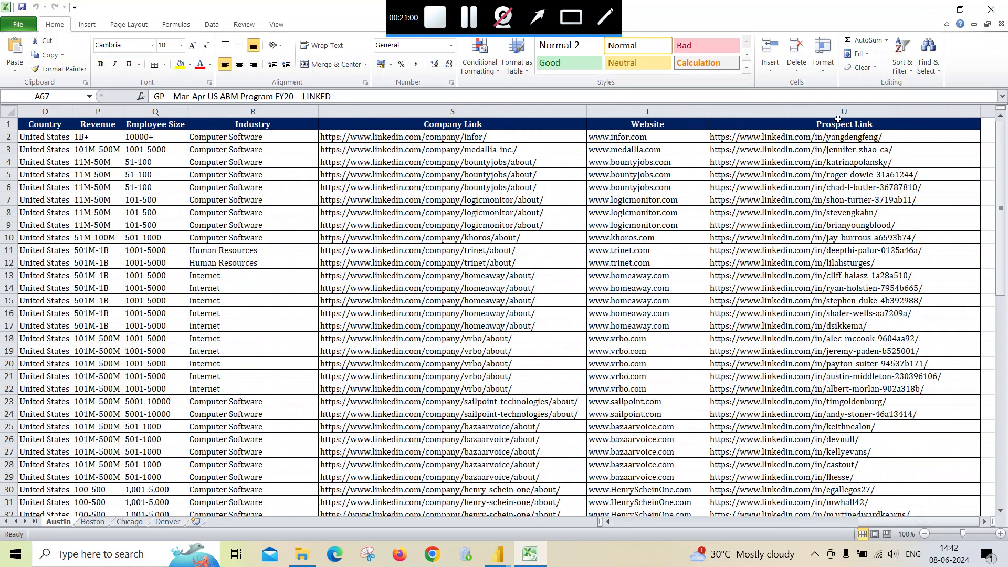
left_click(854, 105)
left_click(836, 124)
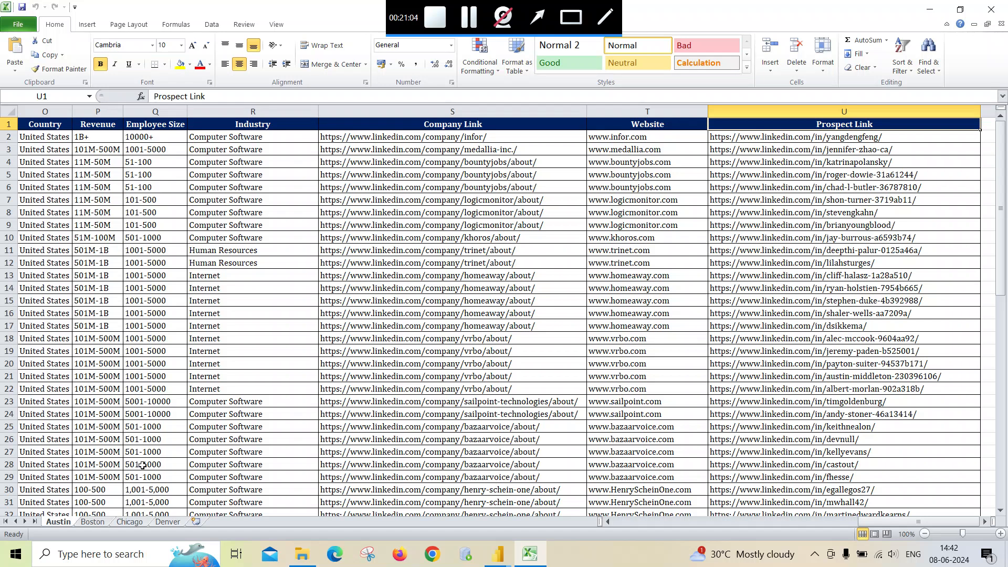
left_click(92, 522)
left_click_drag(633, 522, 920, 523)
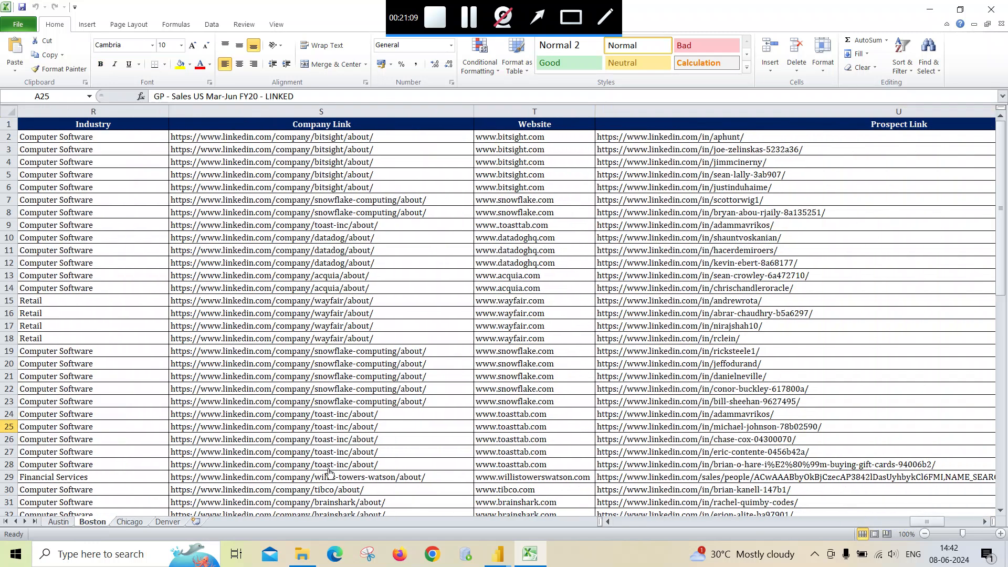
left_click(130, 522)
left_click(446, 124)
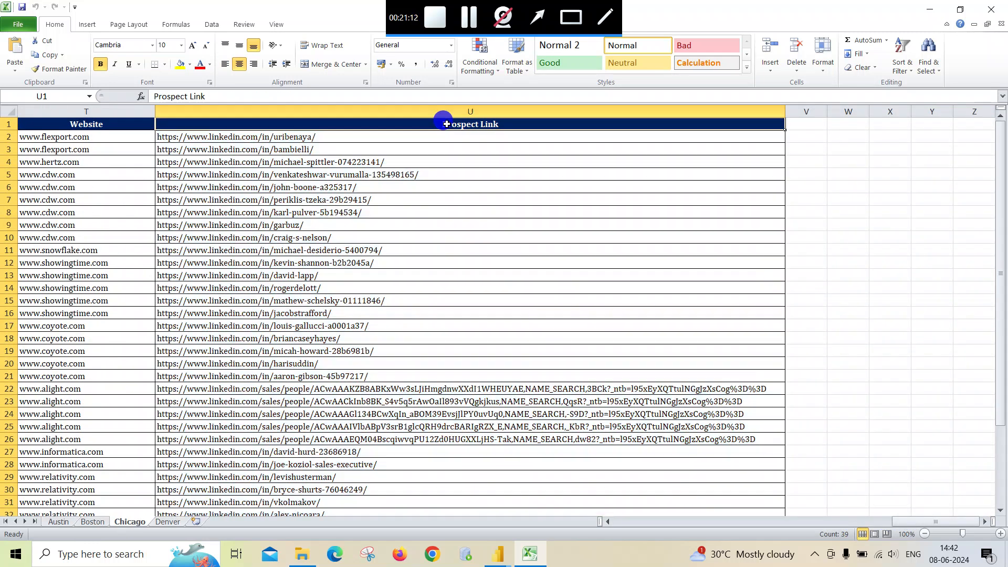
left_click(165, 522)
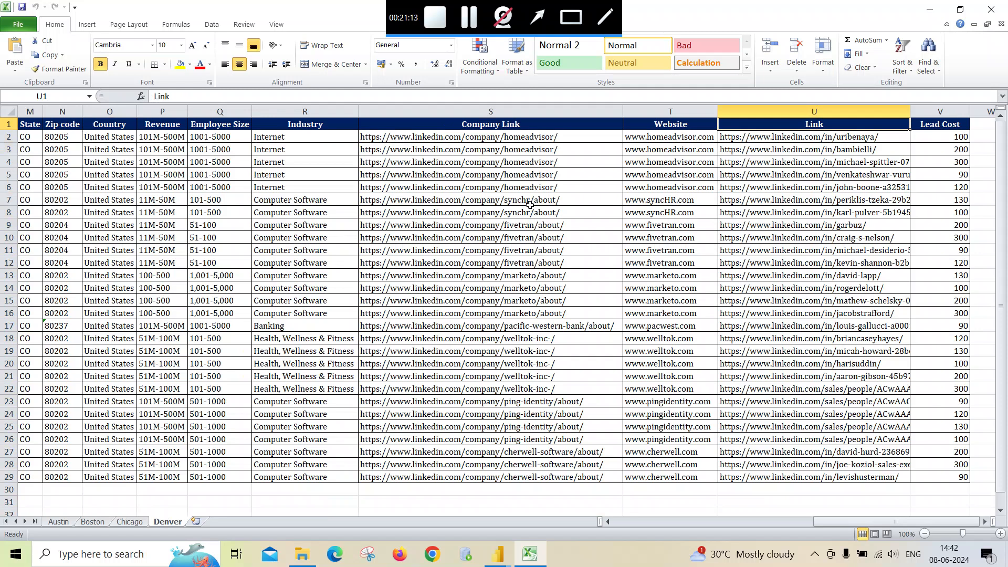
left_click(930, 111)
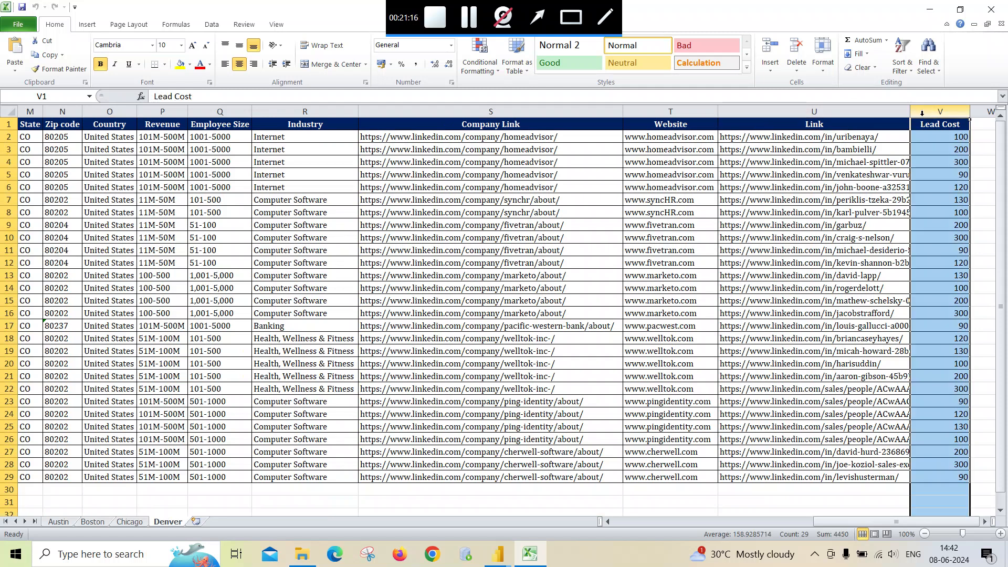
- Return from the City.xlsx workbook to the Power Query Editor and scroll Append1 to its Link, Lead Cost and Prospect Link columns
left_click(833, 127)
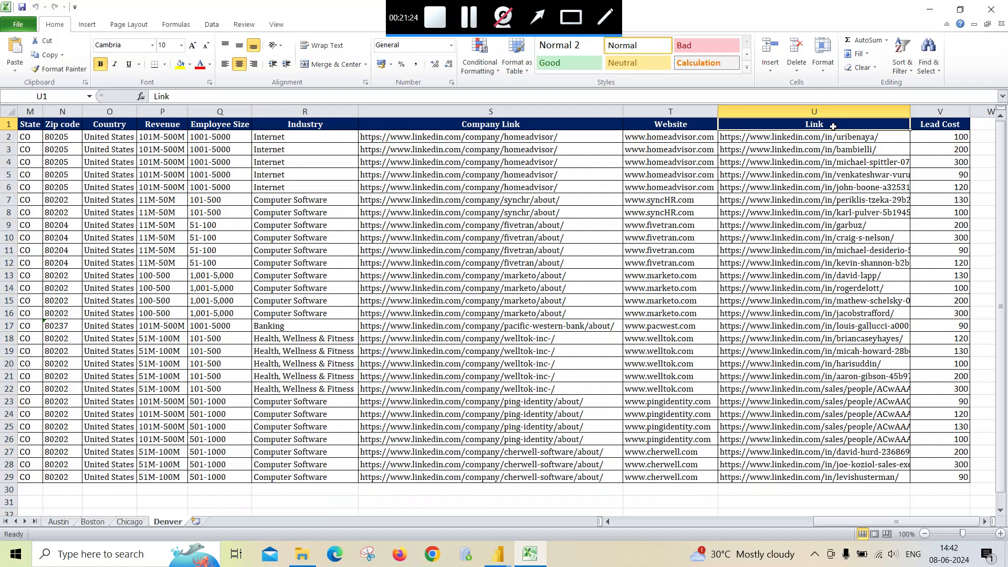
left_click(991, 9)
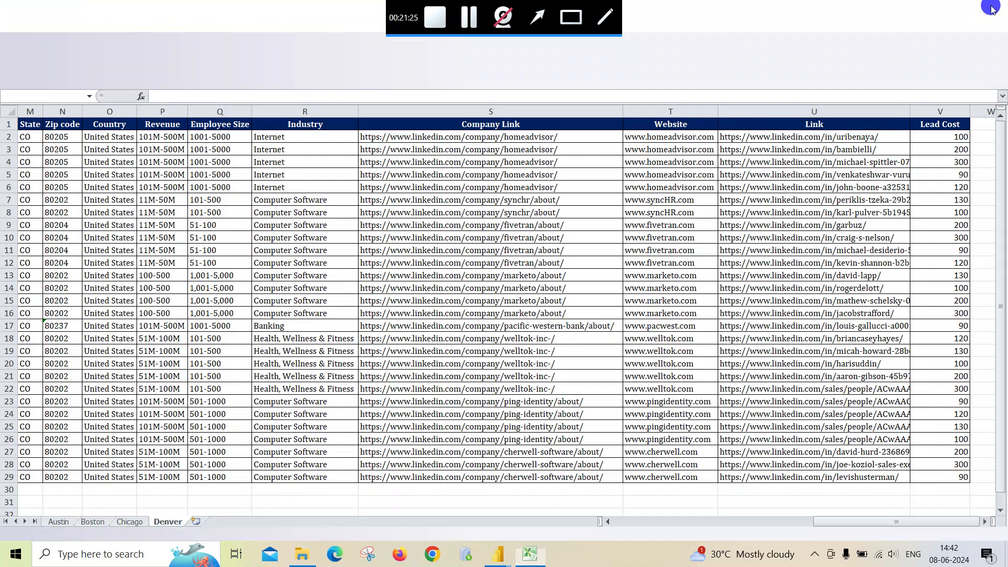
mouse_move(497, 554)
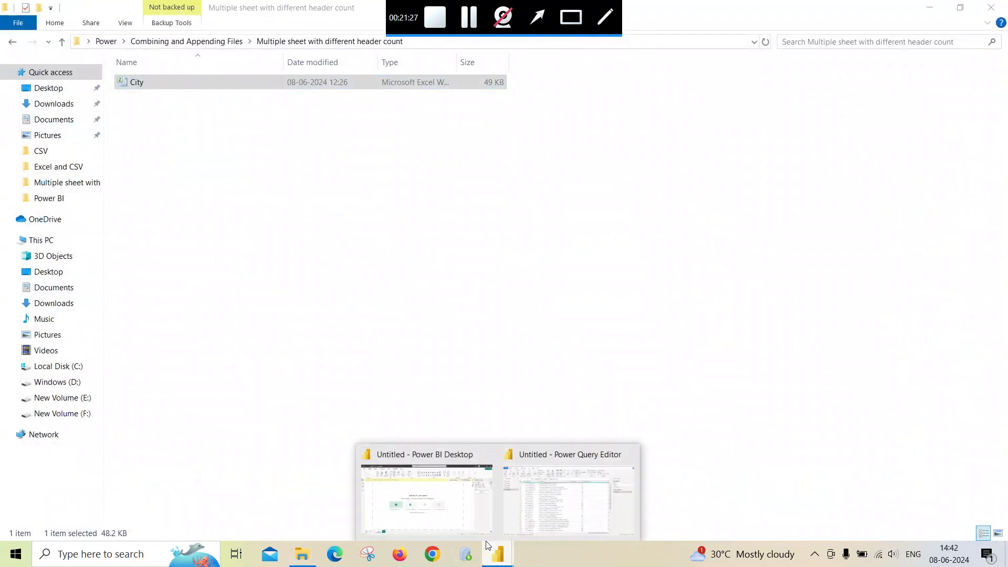
left_click(546, 518)
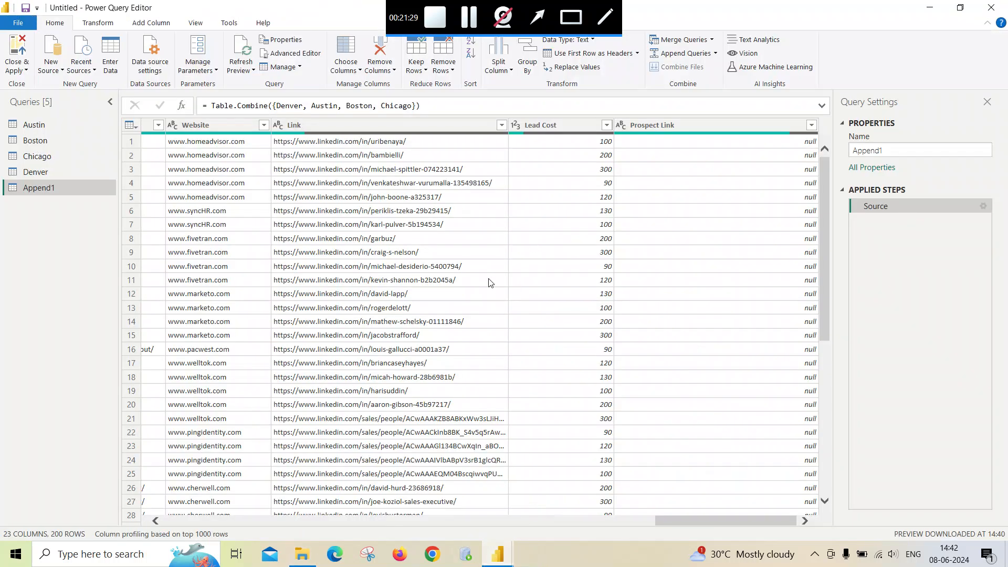
left_click(168, 522)
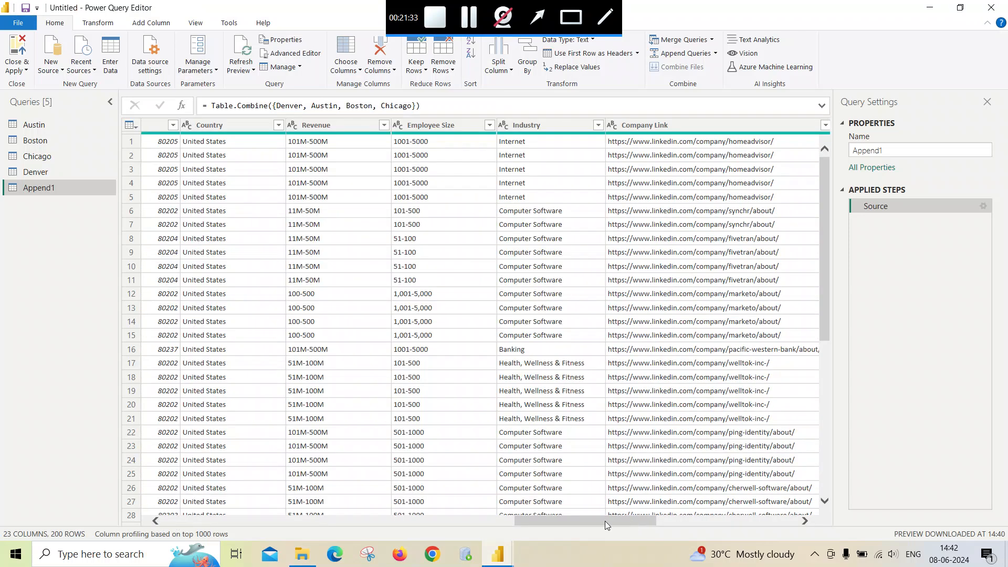
left_click_drag(616, 522, 756, 522)
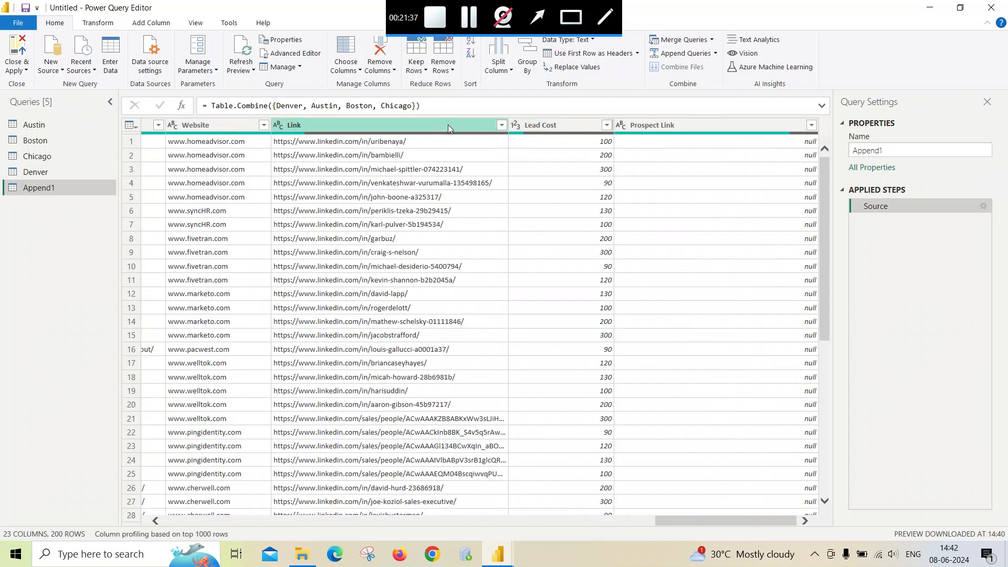
- Scroll through all appended rows to examine how the Link and Prospect Link values line up across cities
scroll(440, 259, "down", 7)
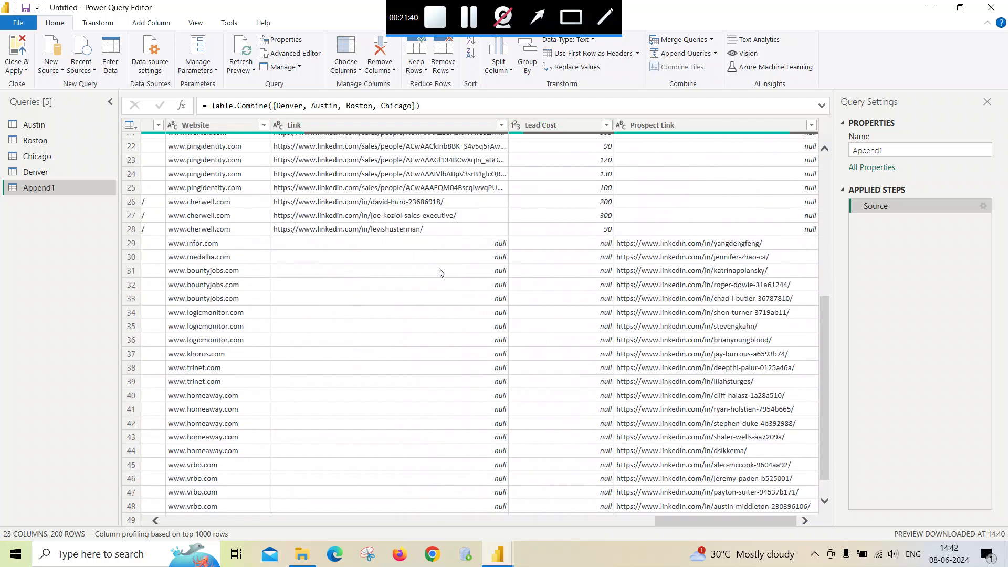
scroll(441, 271, "up", 3)
scroll(465, 357, "down", 3)
scroll(452, 283, "up", 7)
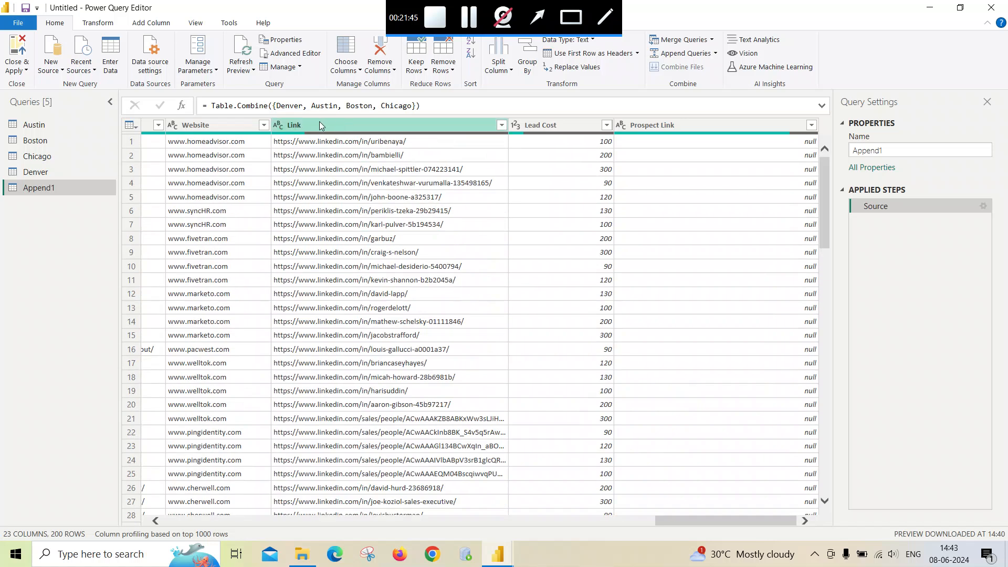
scroll(421, 313, "down", 20)
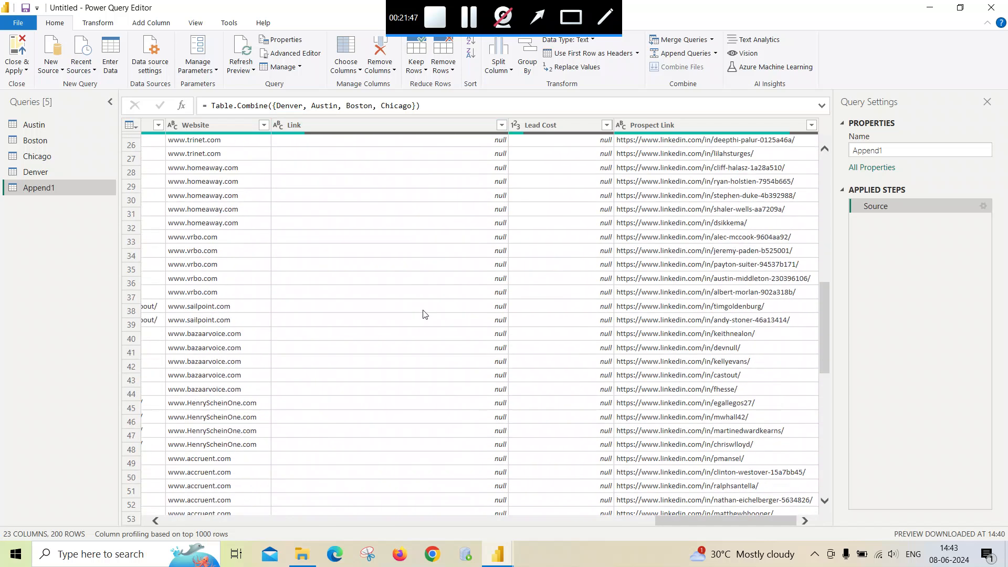
scroll(424, 317, "down", 20)
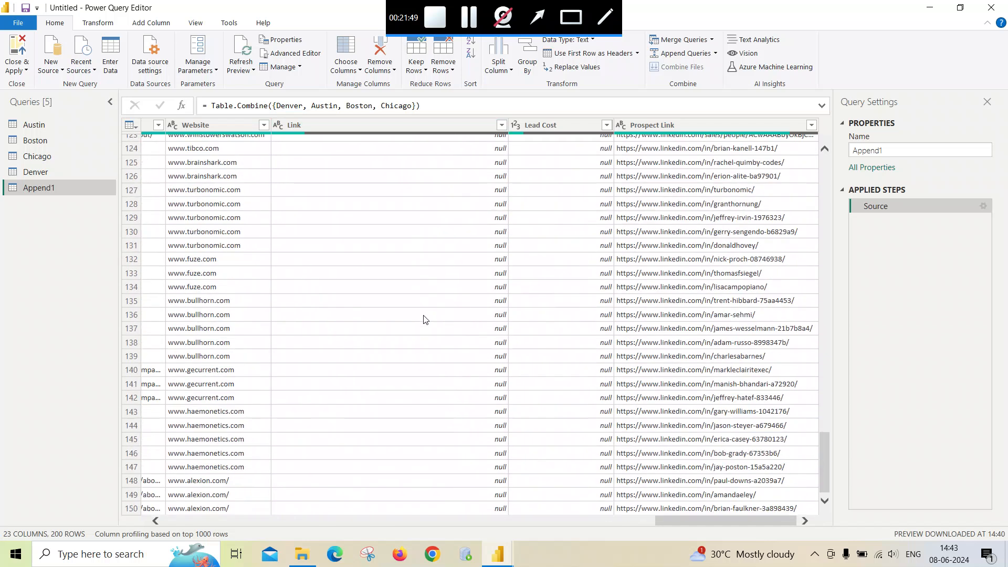
scroll(424, 315, "down", 10)
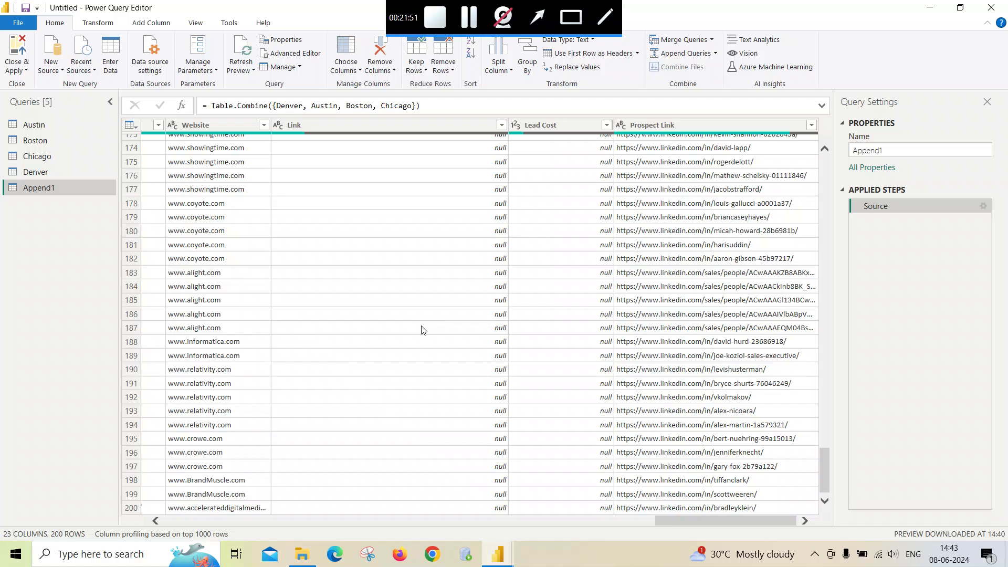
scroll(422, 325, "up", 9)
scroll(423, 326, "up", 20)
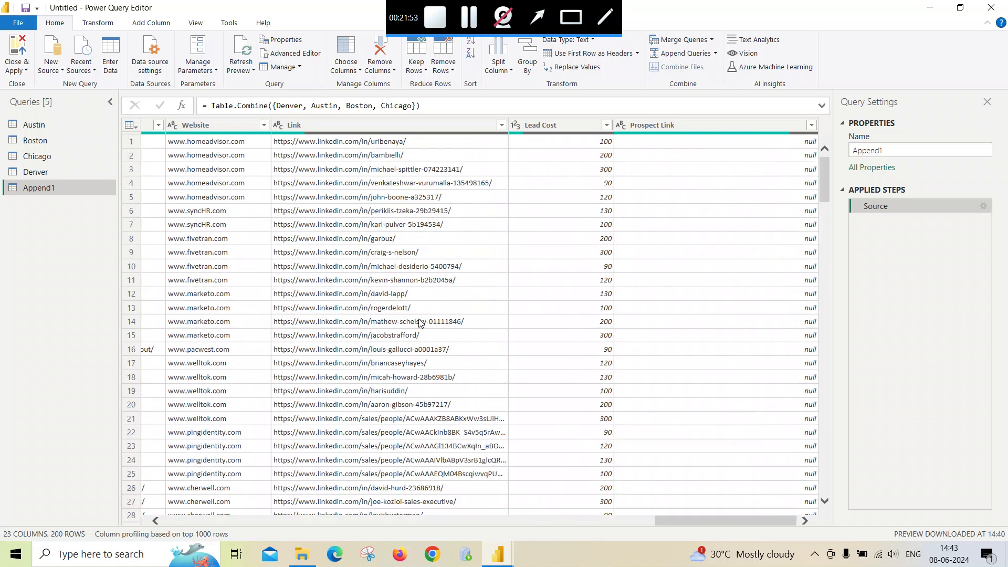
- Select the Prospect Link column and scroll through its values in the appended table
left_click(692, 126)
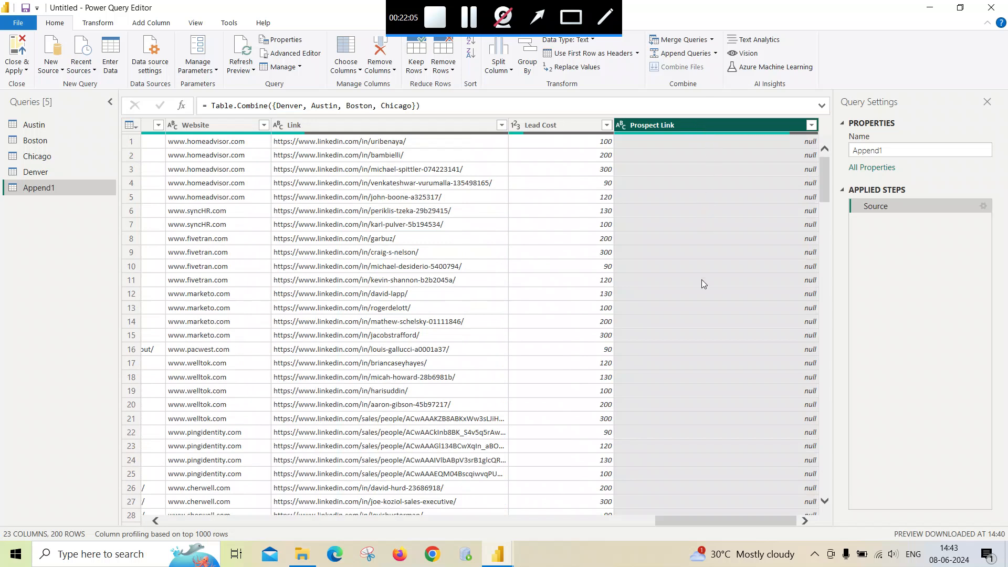
scroll(702, 279, "down", 10)
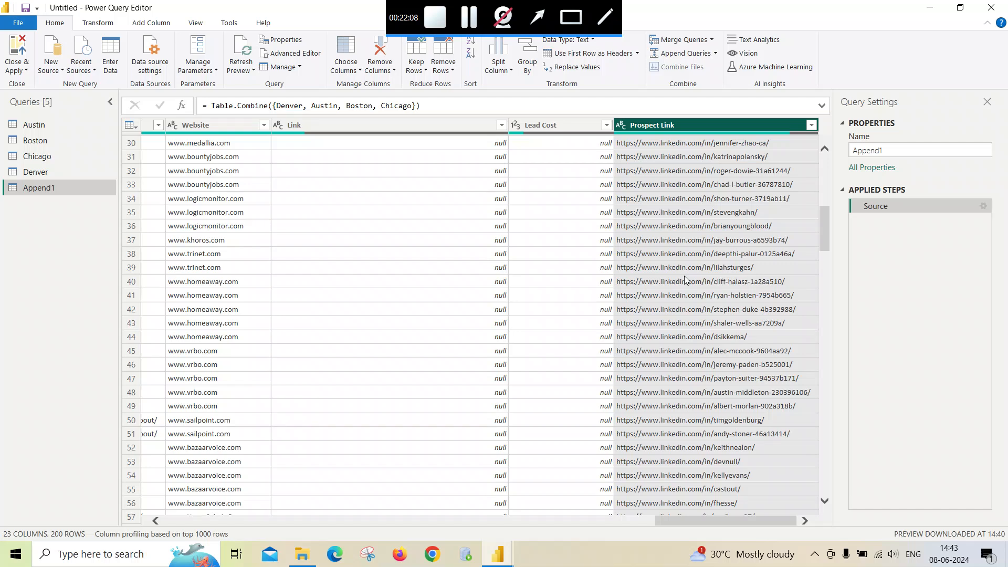
scroll(683, 247, "up", 6)
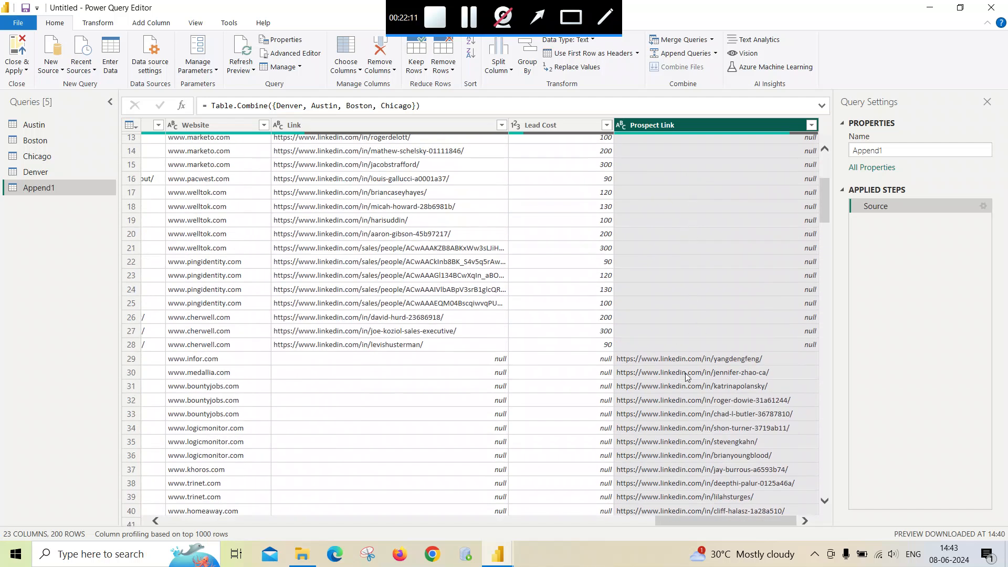
scroll(690, 294, "up", 4)
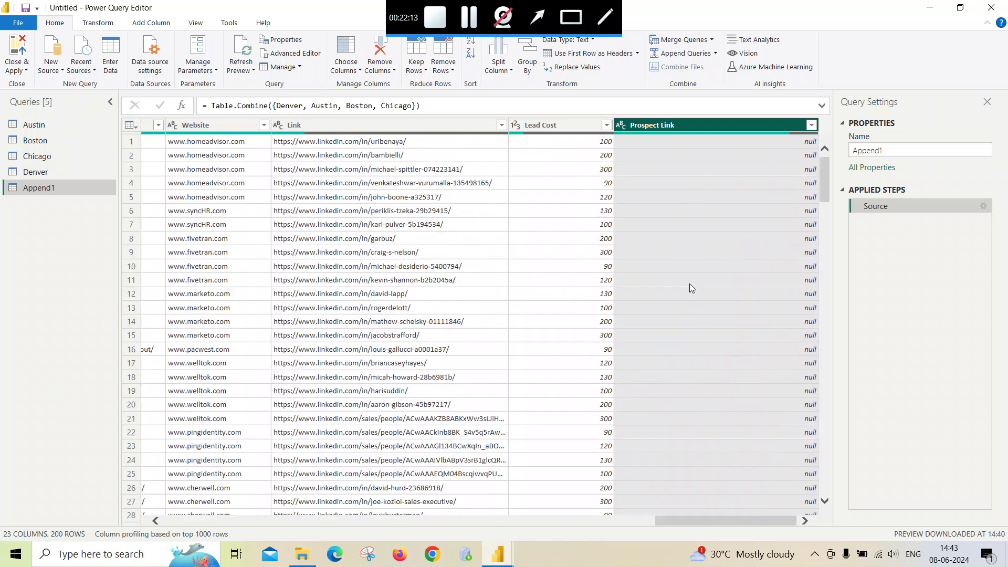
- Select the Lead Cost column and scroll through its values across the appended rows
left_click(549, 125)
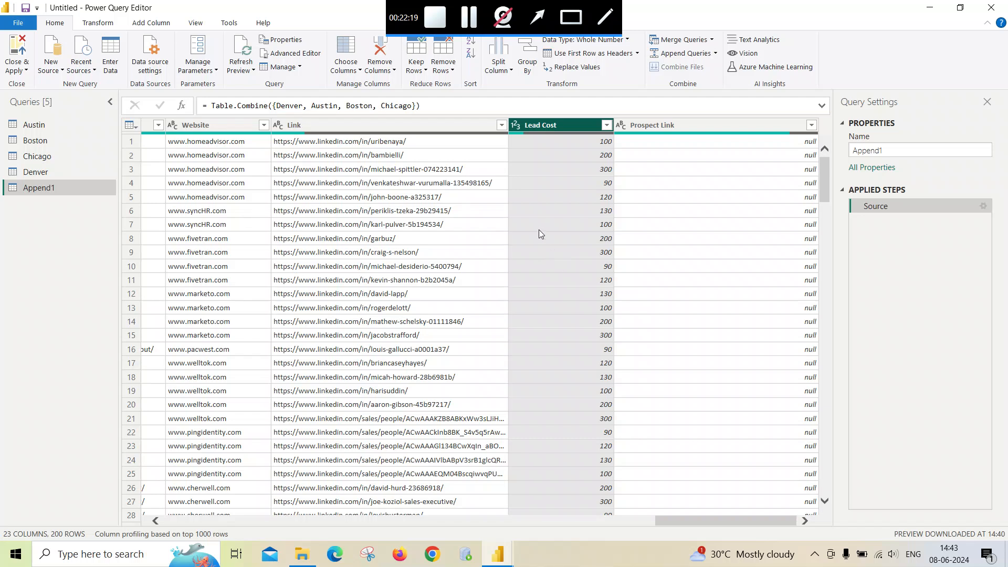
scroll(539, 238, "down", 14)
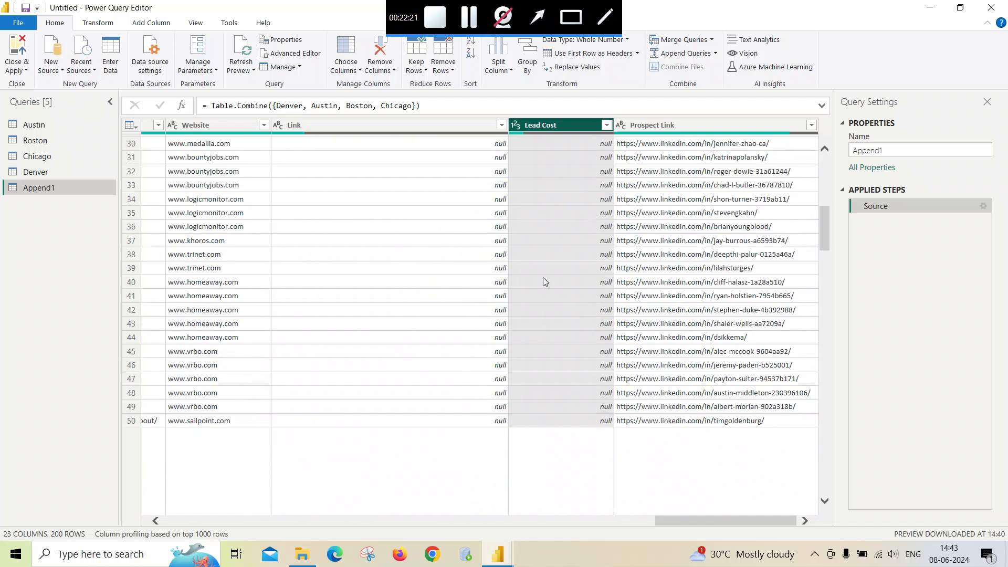
scroll(577, 294, "down", 17)
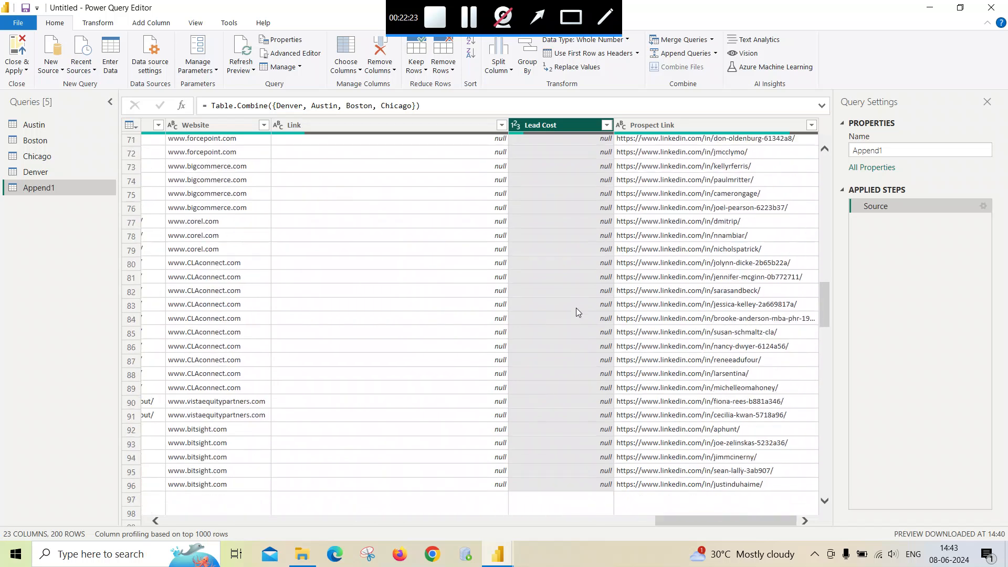
scroll(569, 371, "down", 20)
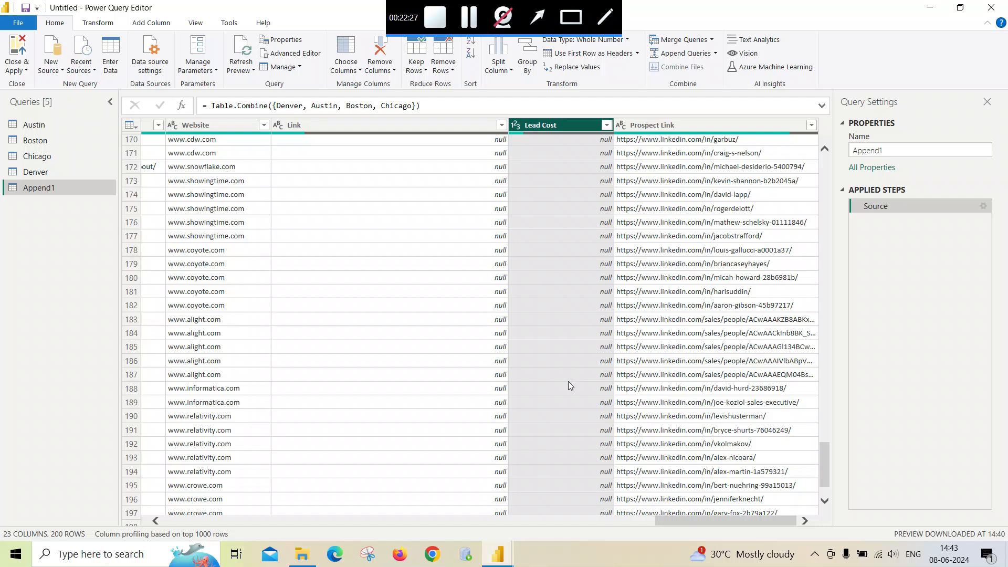
scroll(568, 377, "up", 20)
scroll(568, 376, "up", 20)
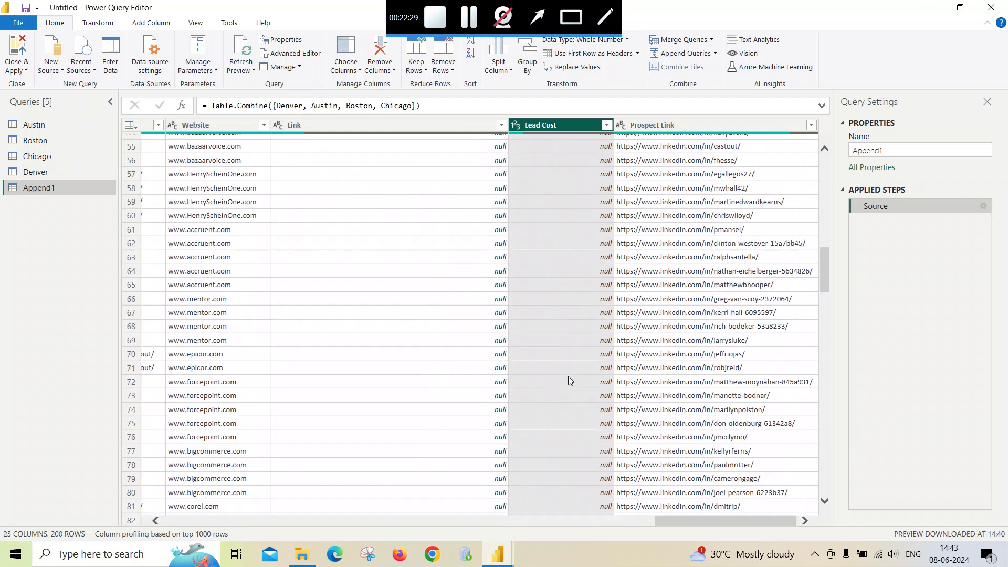